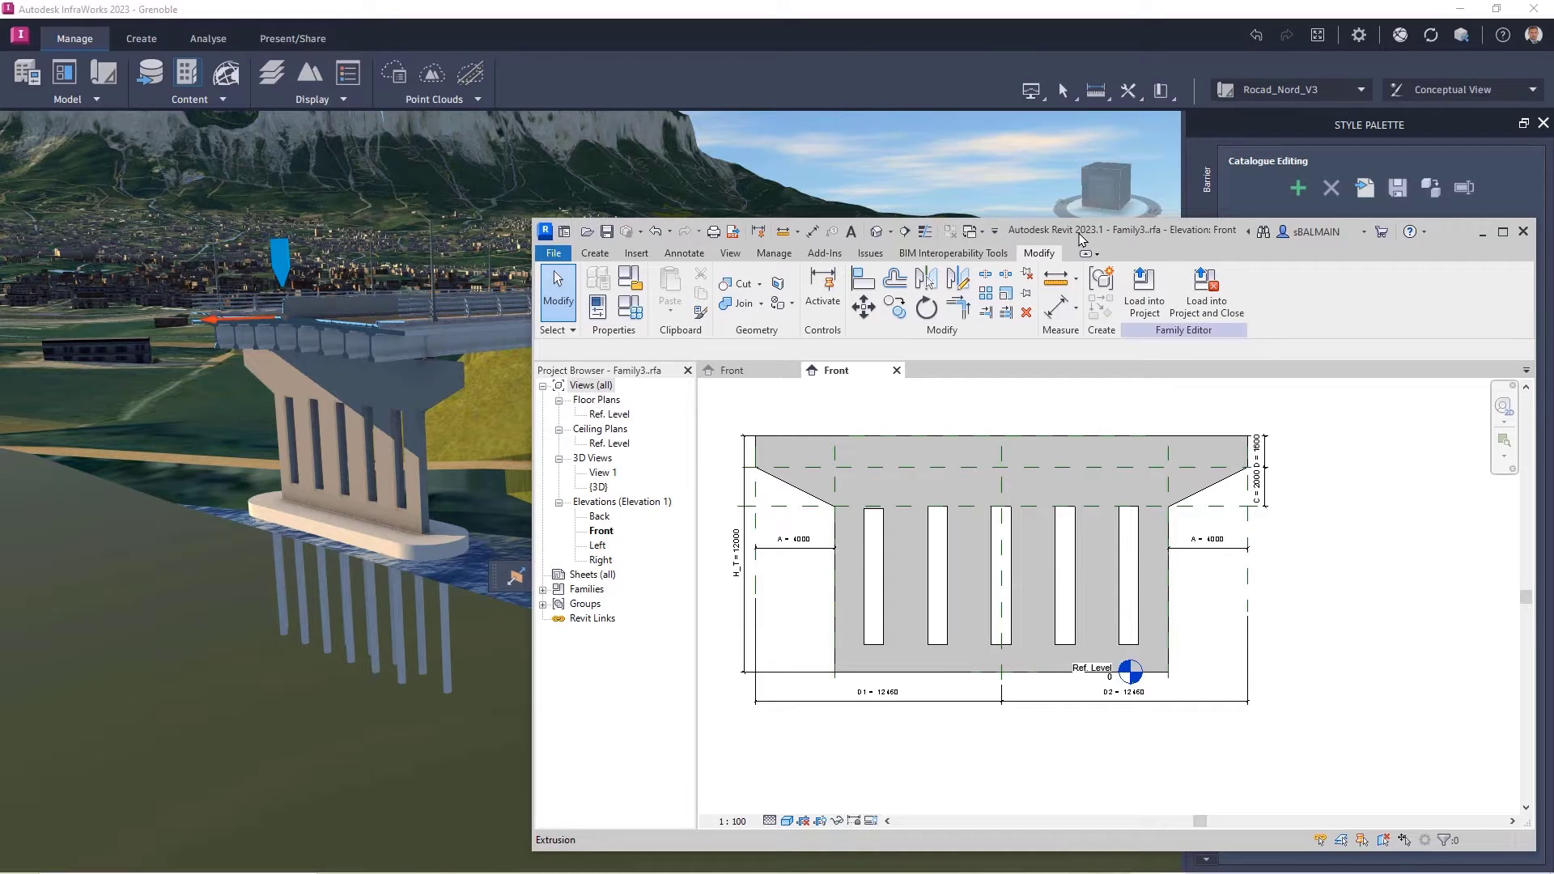
Position the Revit family window beside the InfraWorks slotted pier for comparison
drag(1085, 232, 1071, 210)
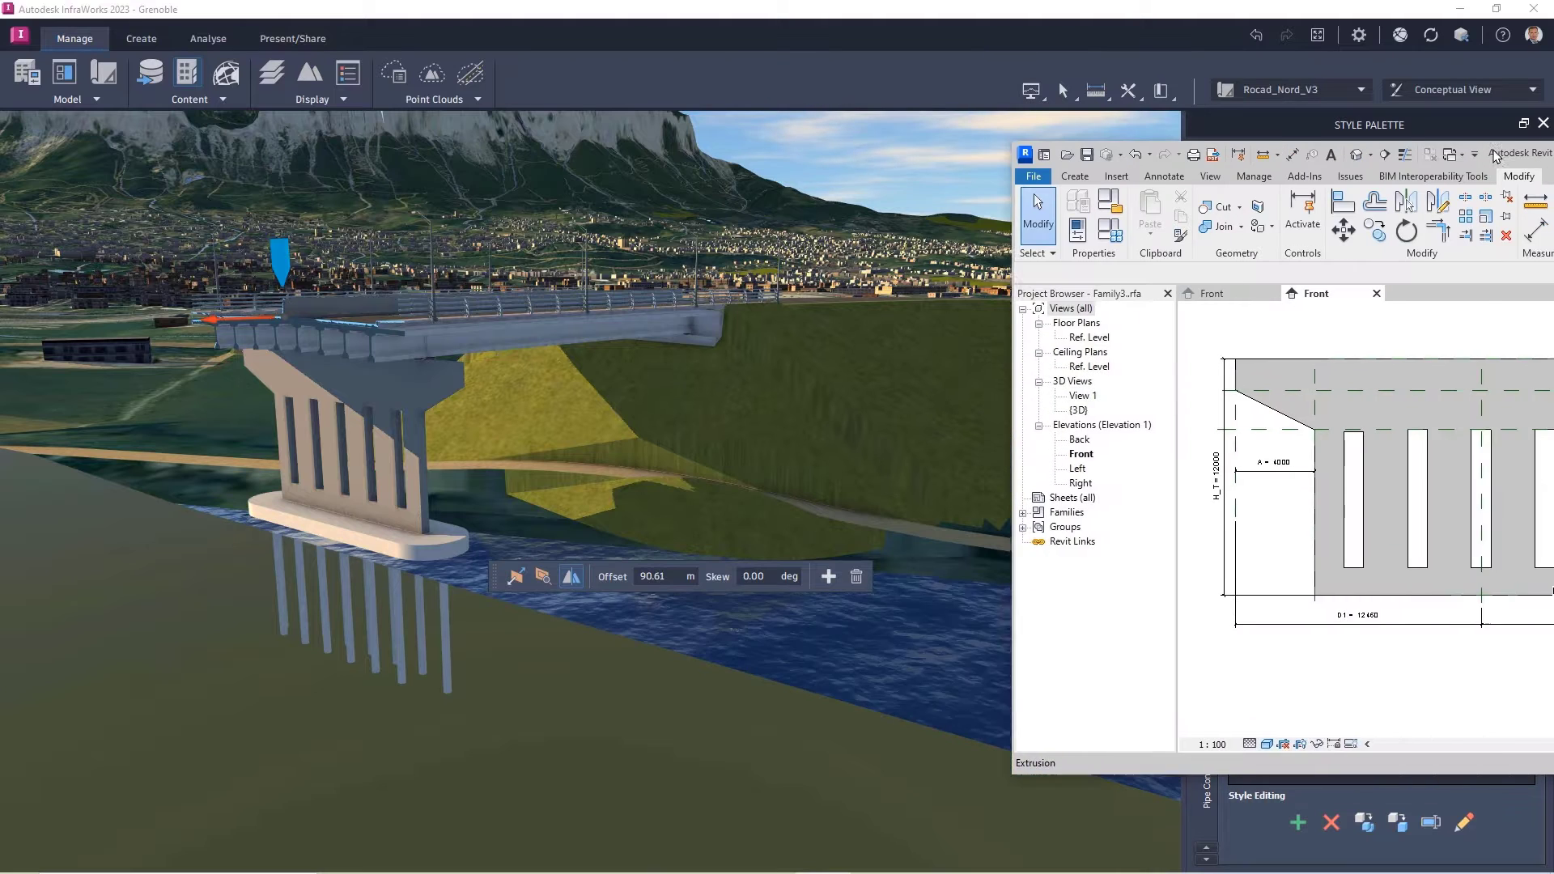
drag(1497, 155, 1044, 220)
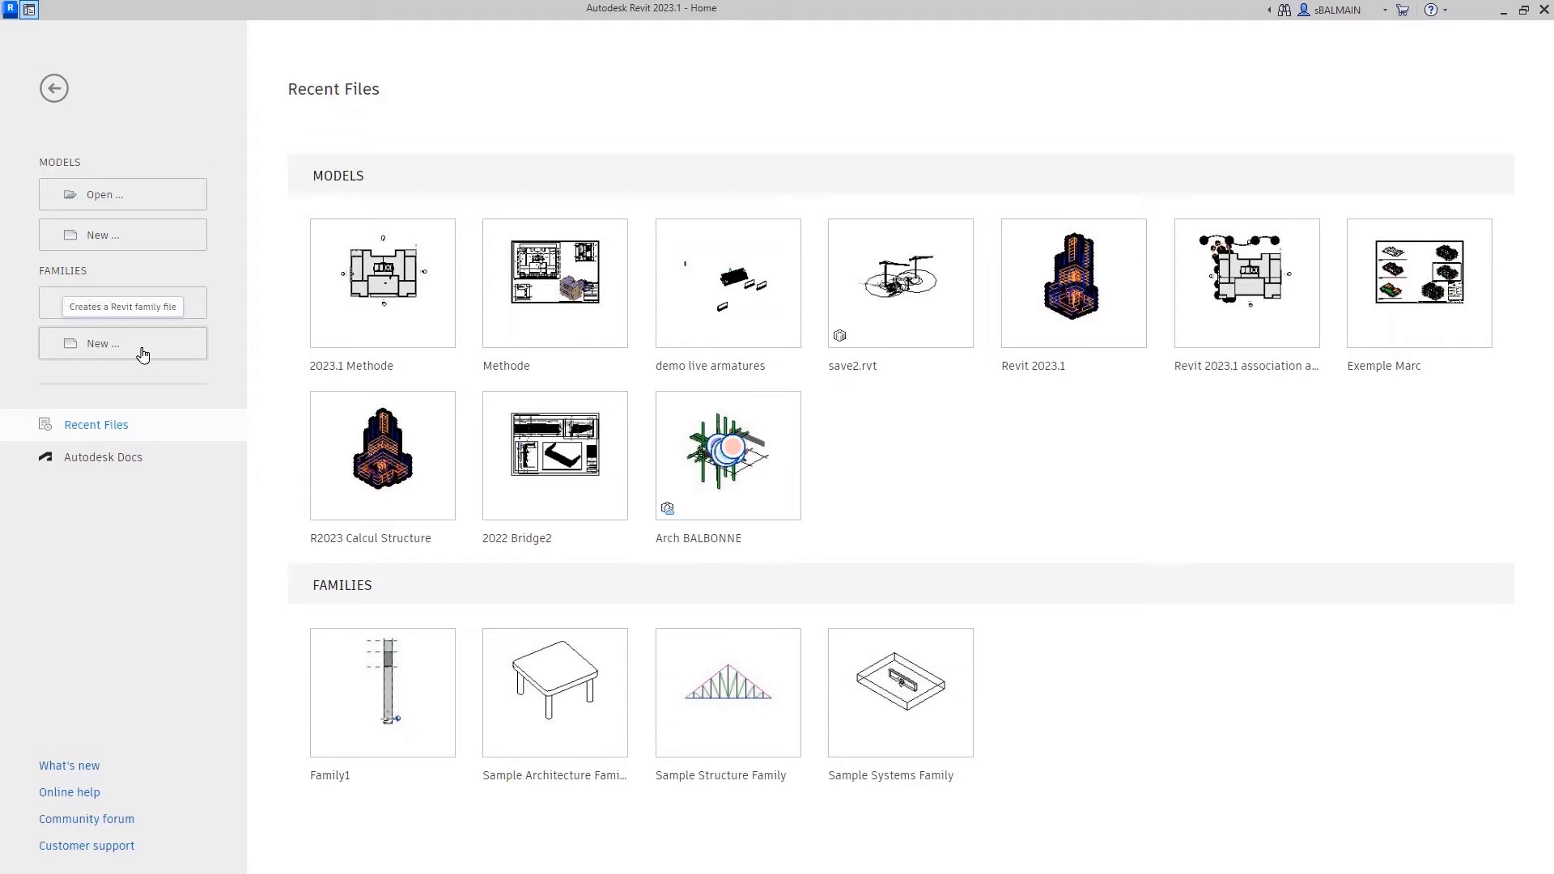
Create a new family from the English Metric Generic Model.rft template
click(142, 354)
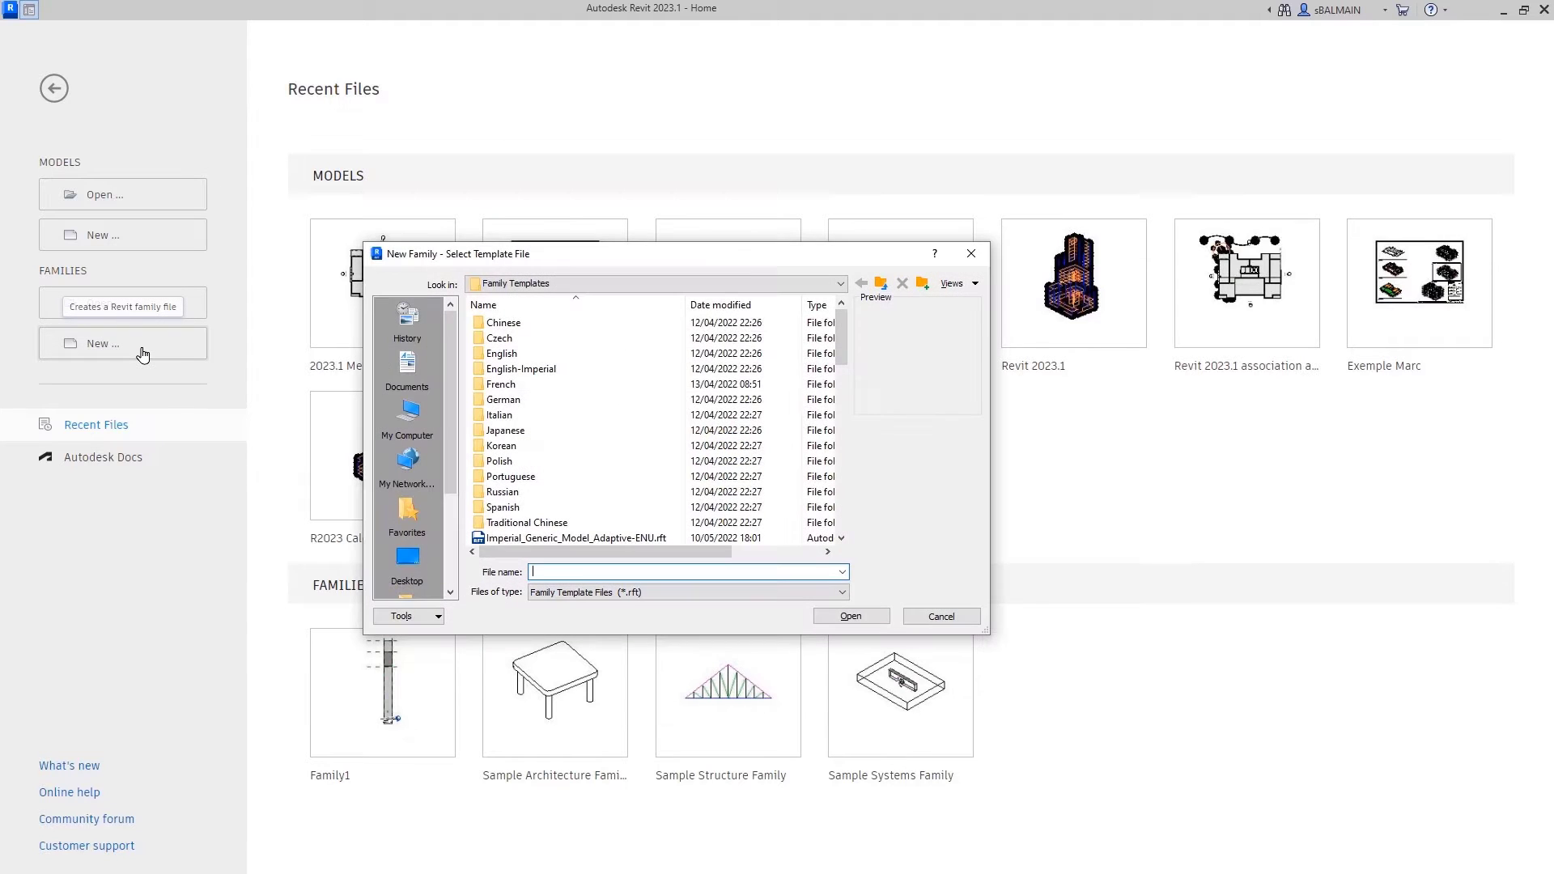
double_click(527, 355)
scroll(535, 372, down, 10)
click(639, 371)
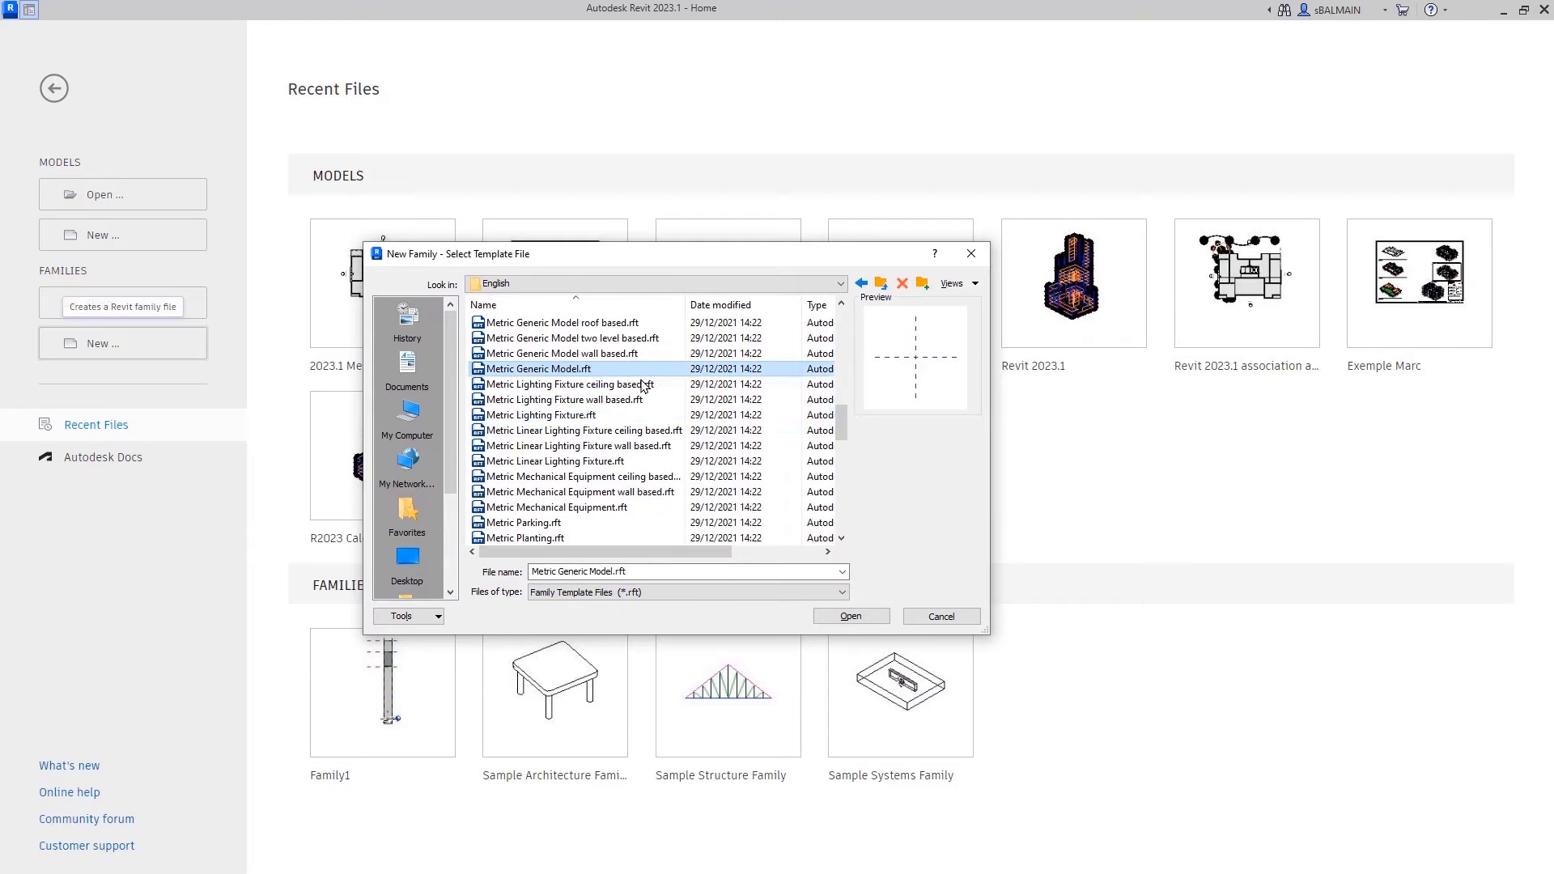
click(851, 616)
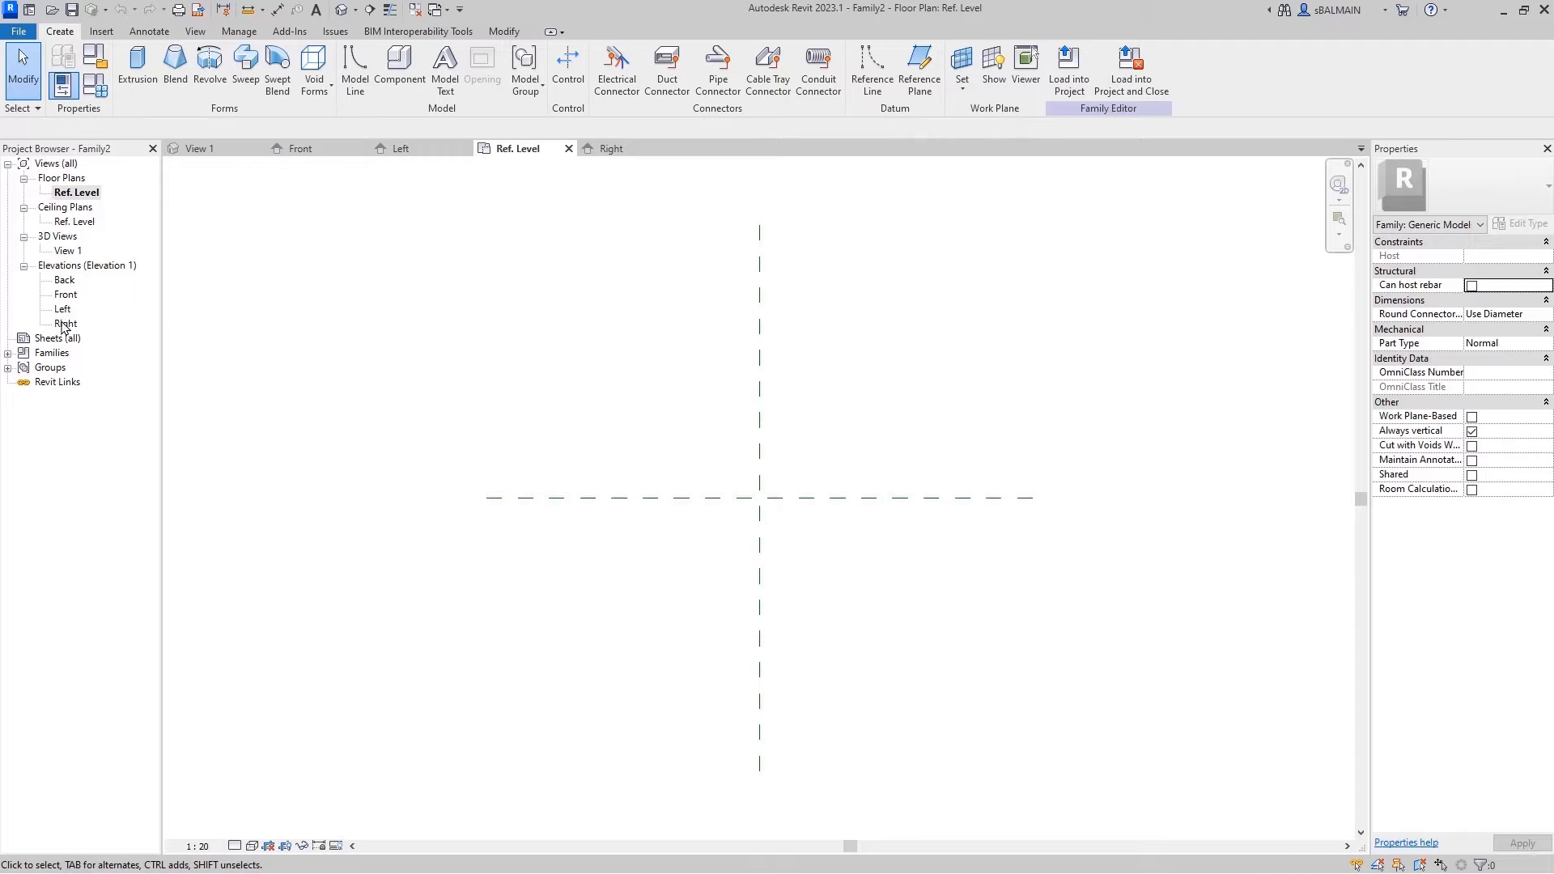
Open the Front elevation and draw a vertical reference plane
double_click(66, 296)
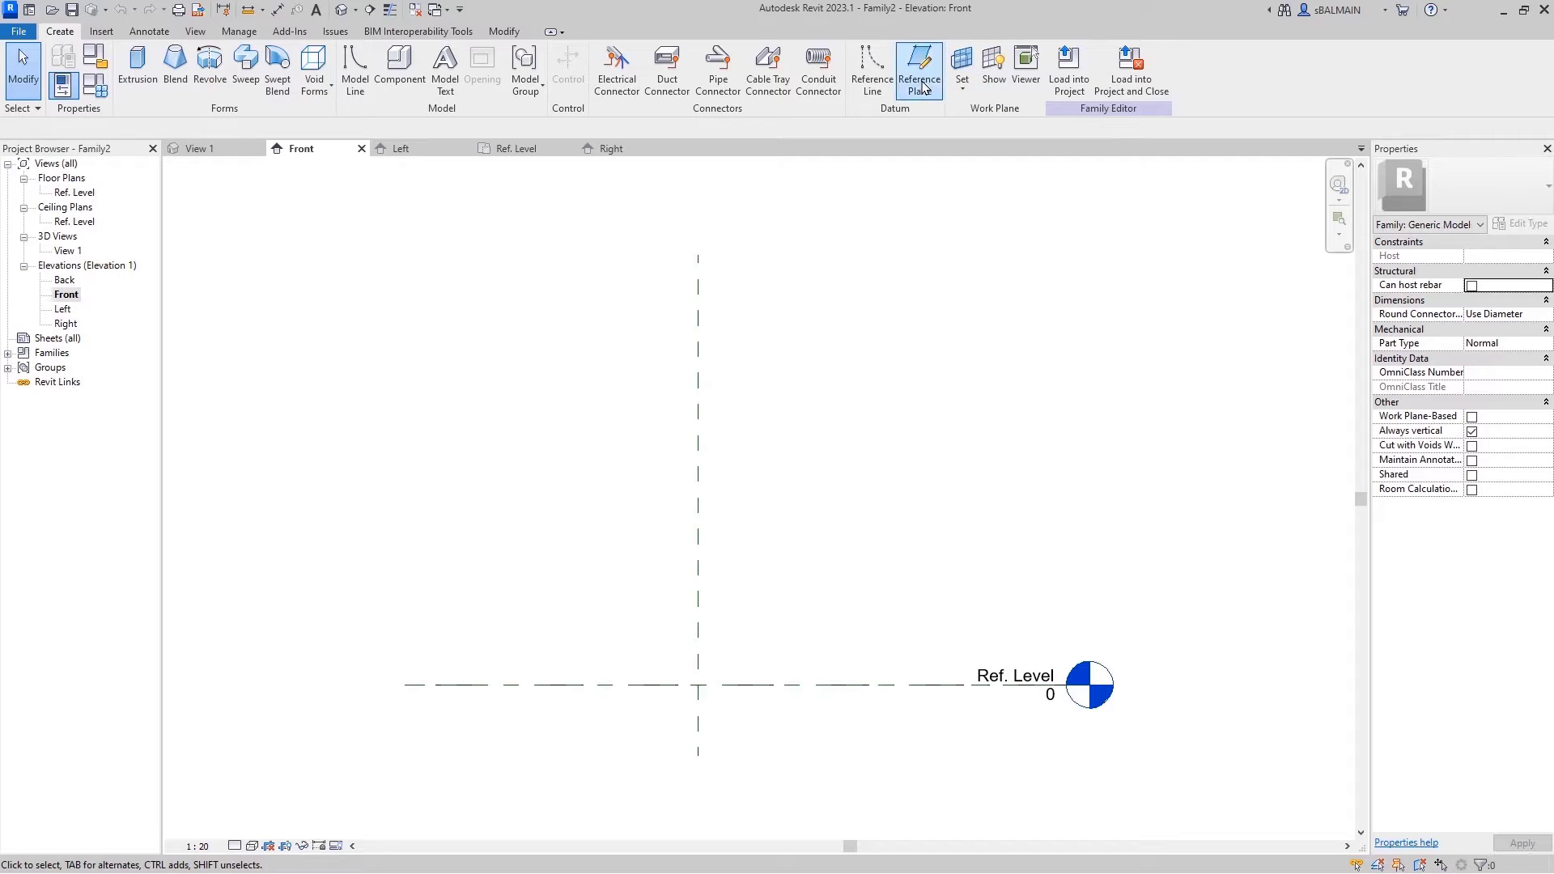
click(920, 69)
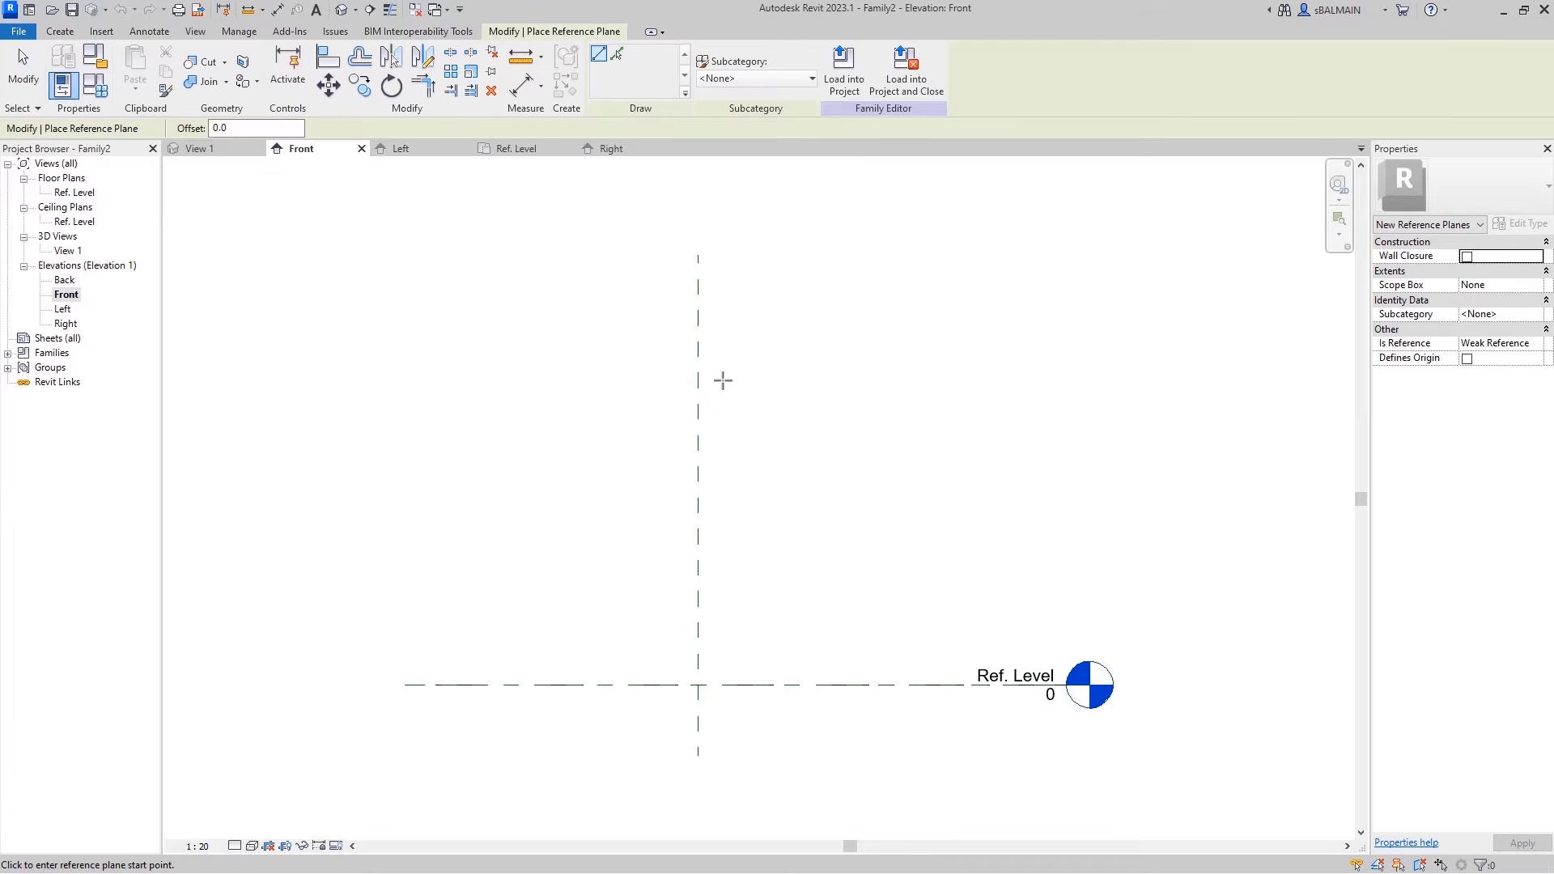
click(802, 255)
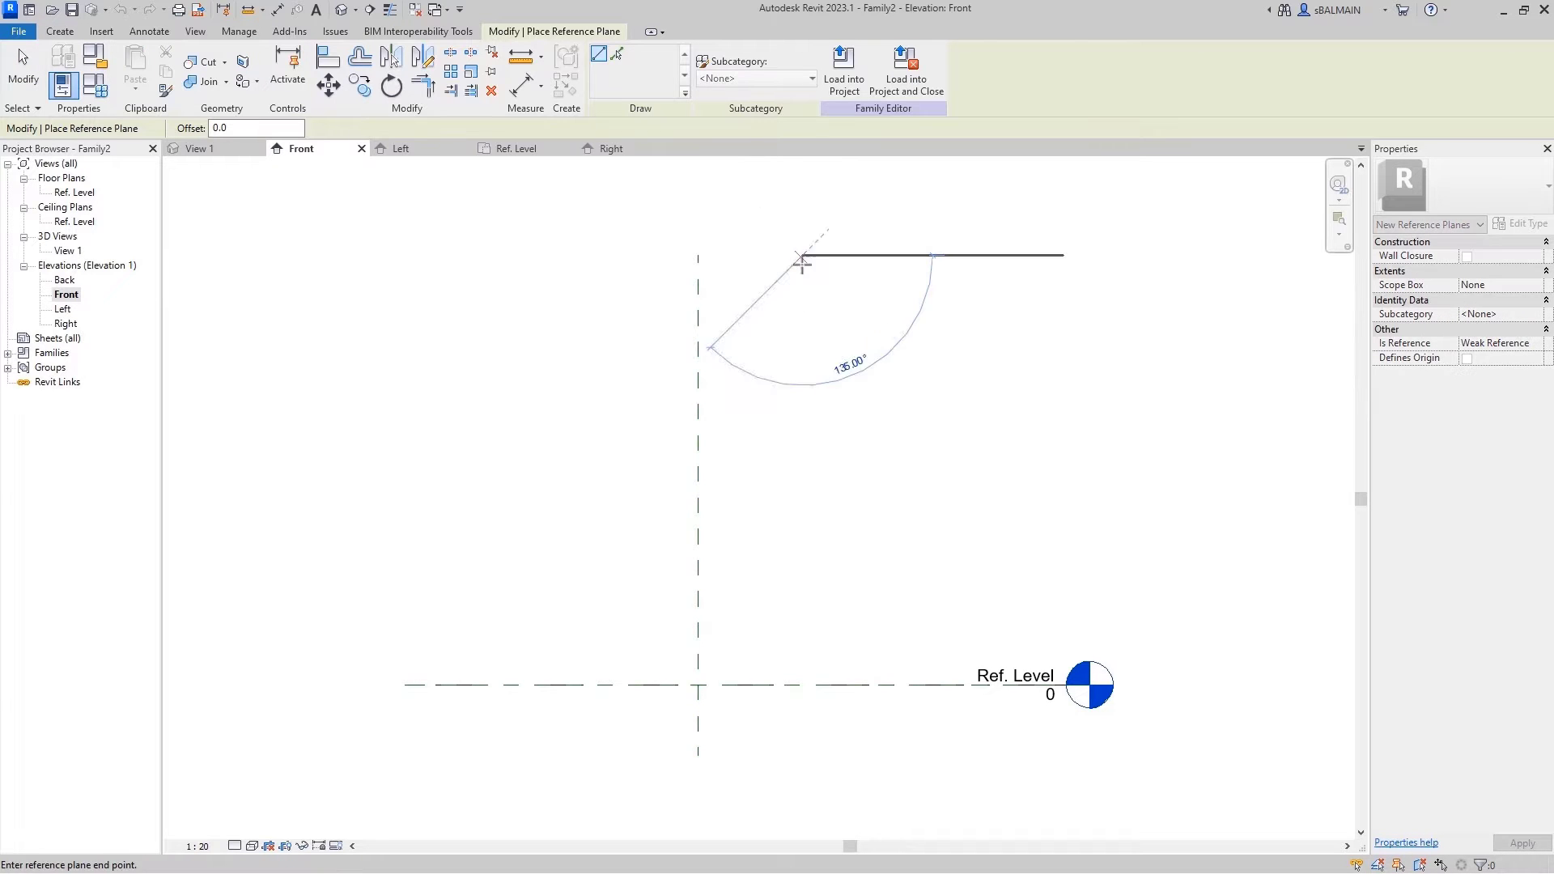
click(797, 756)
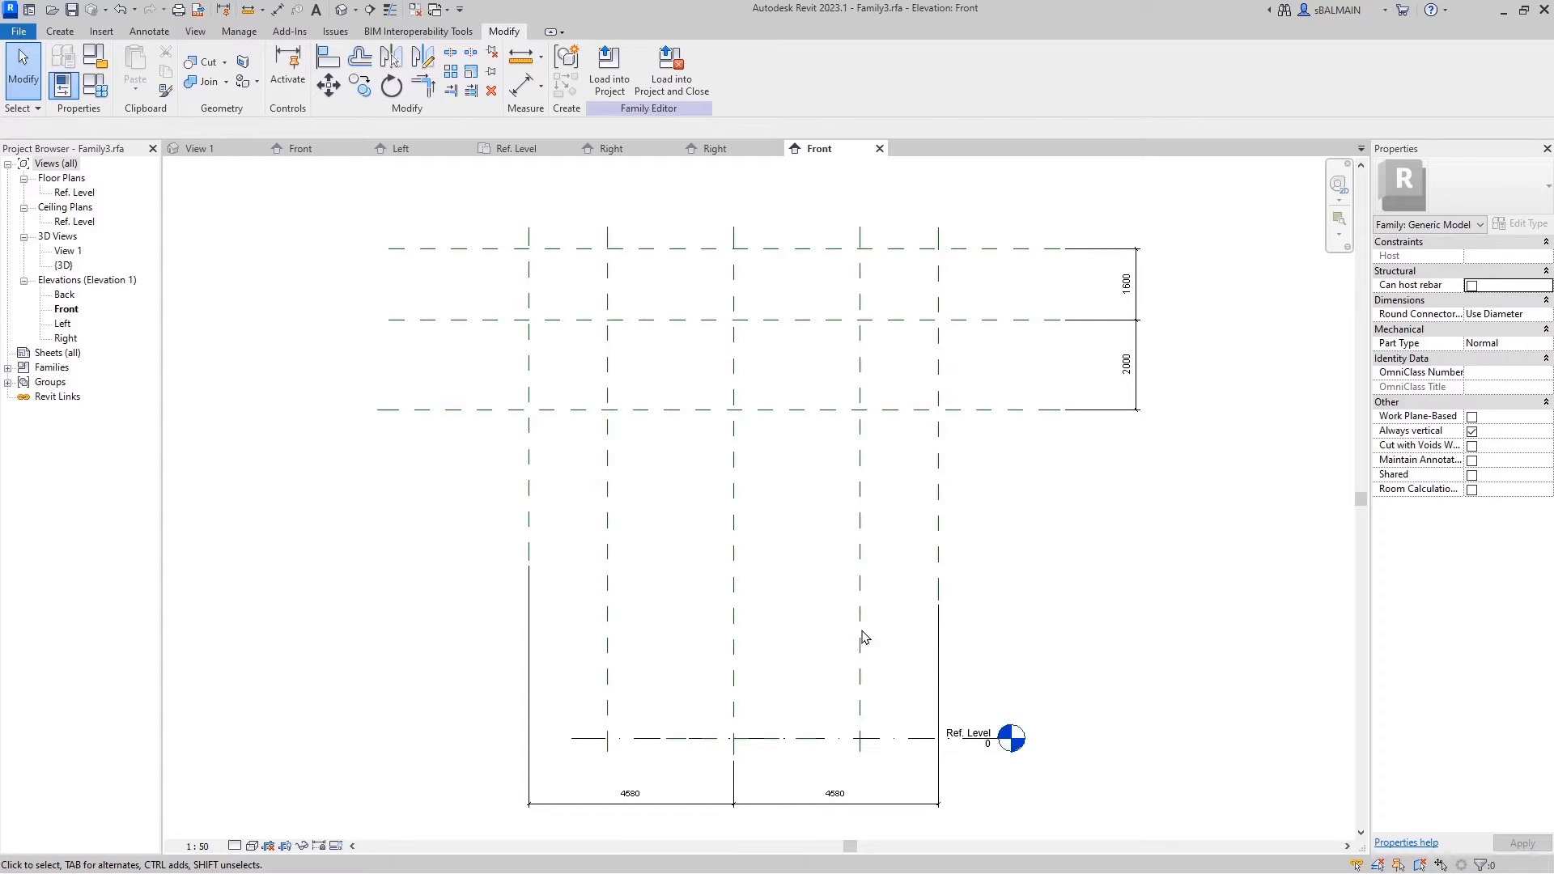
Label the left 4580 dimension with a new instance parameter D1
click(571, 802)
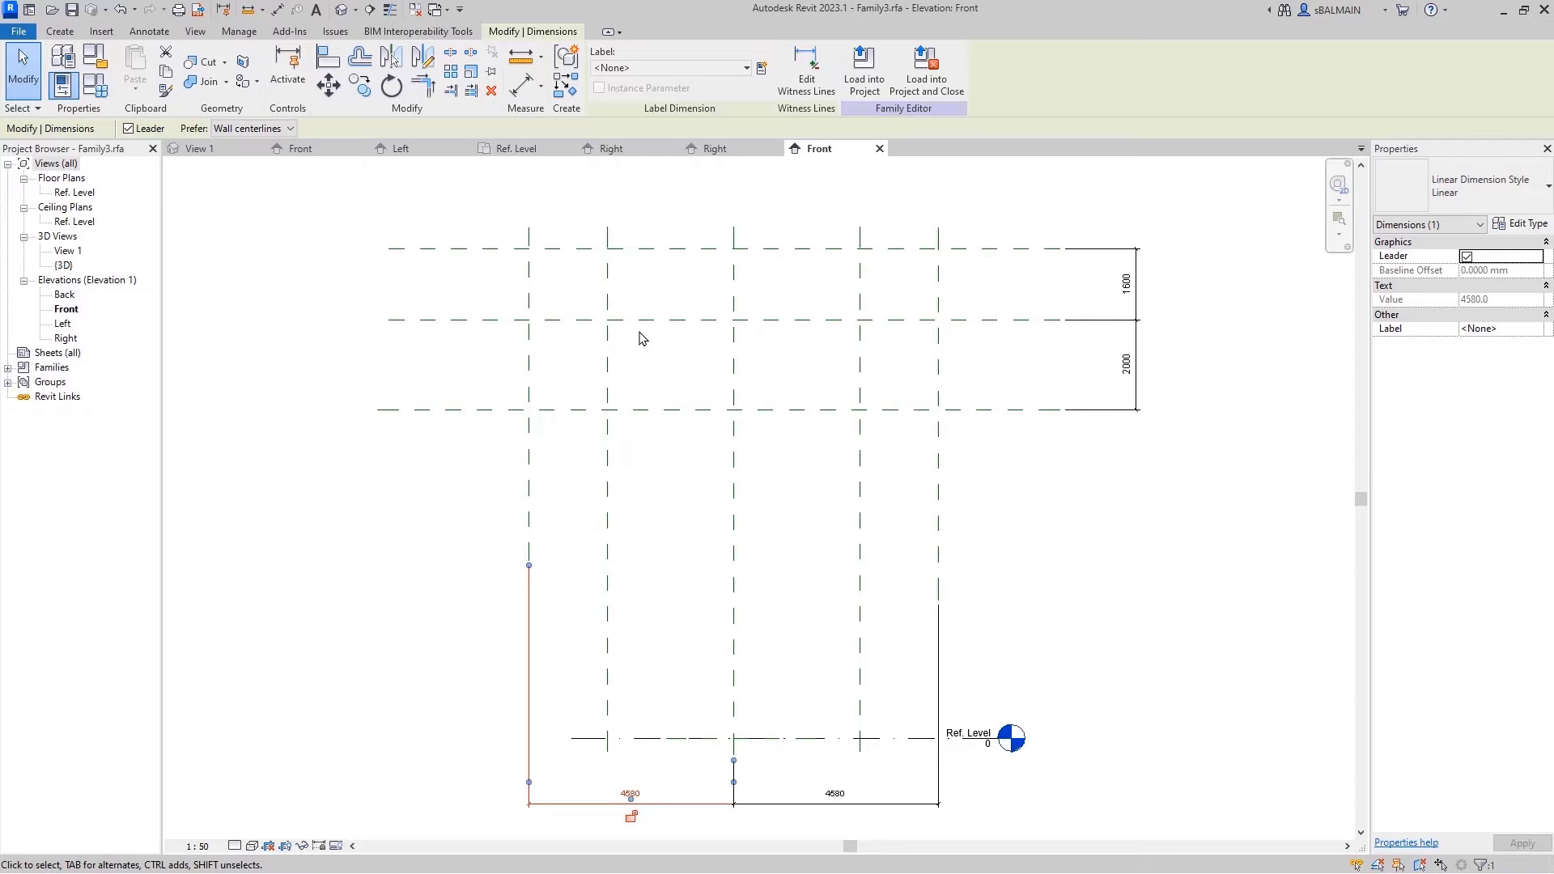
click(746, 68)
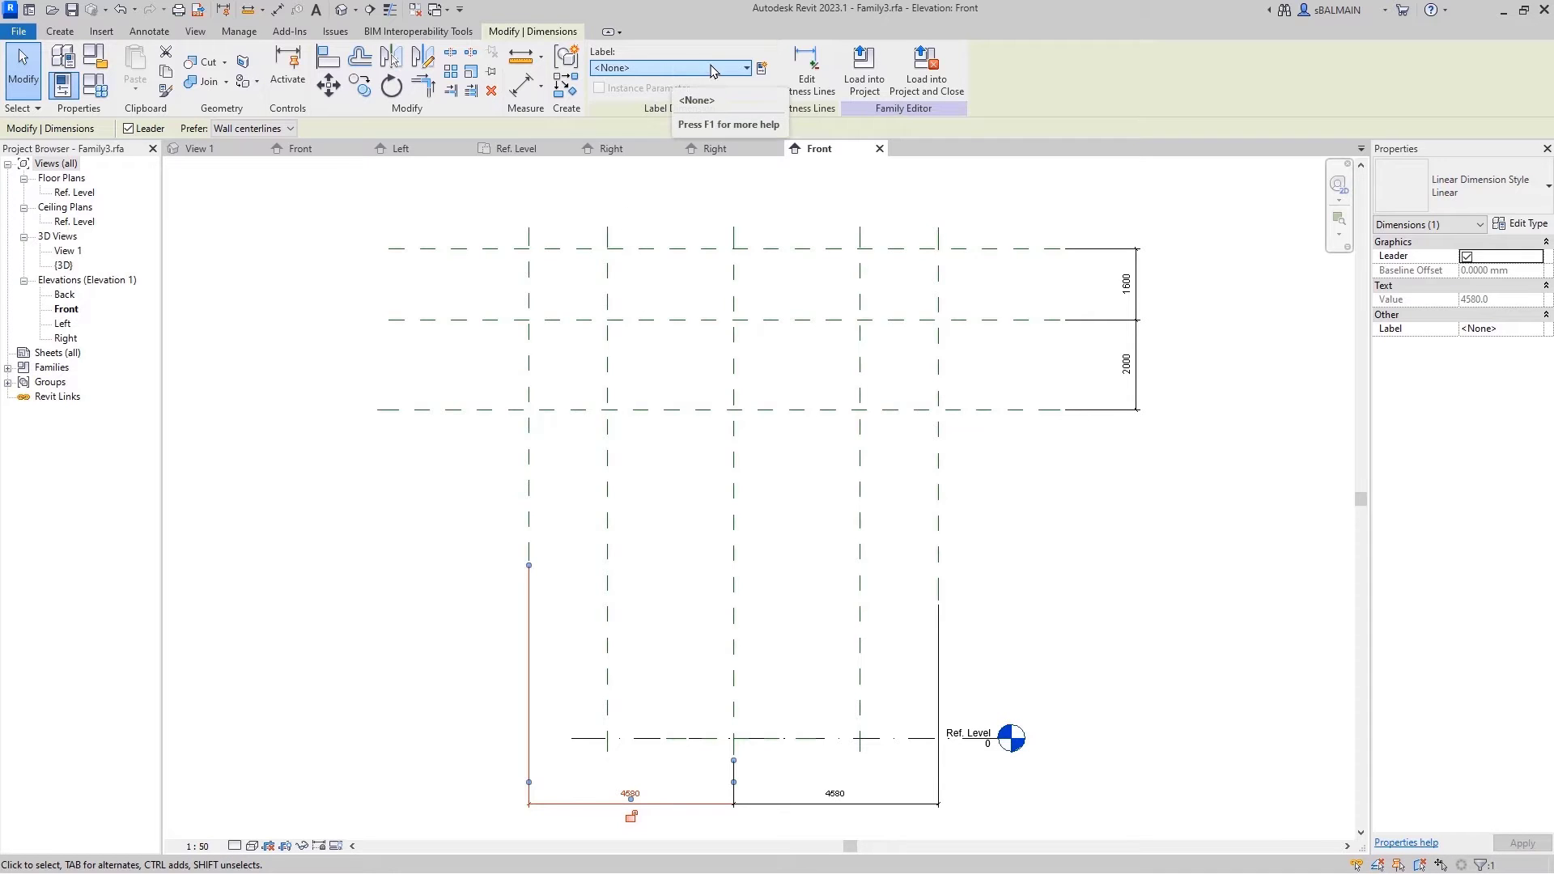
click(762, 68)
text(D1)
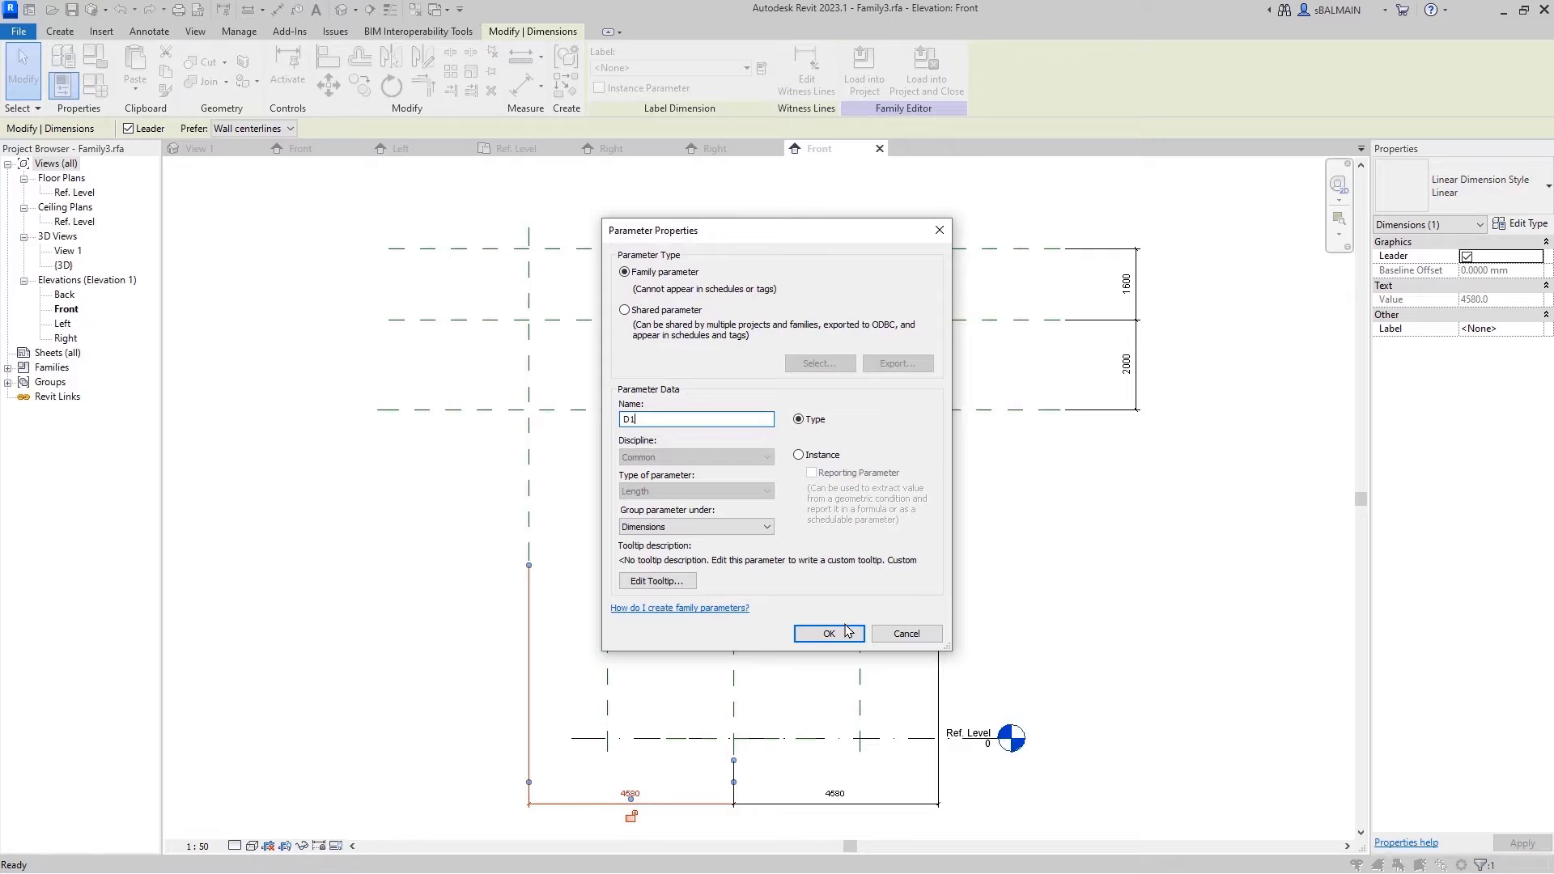
click(800, 455)
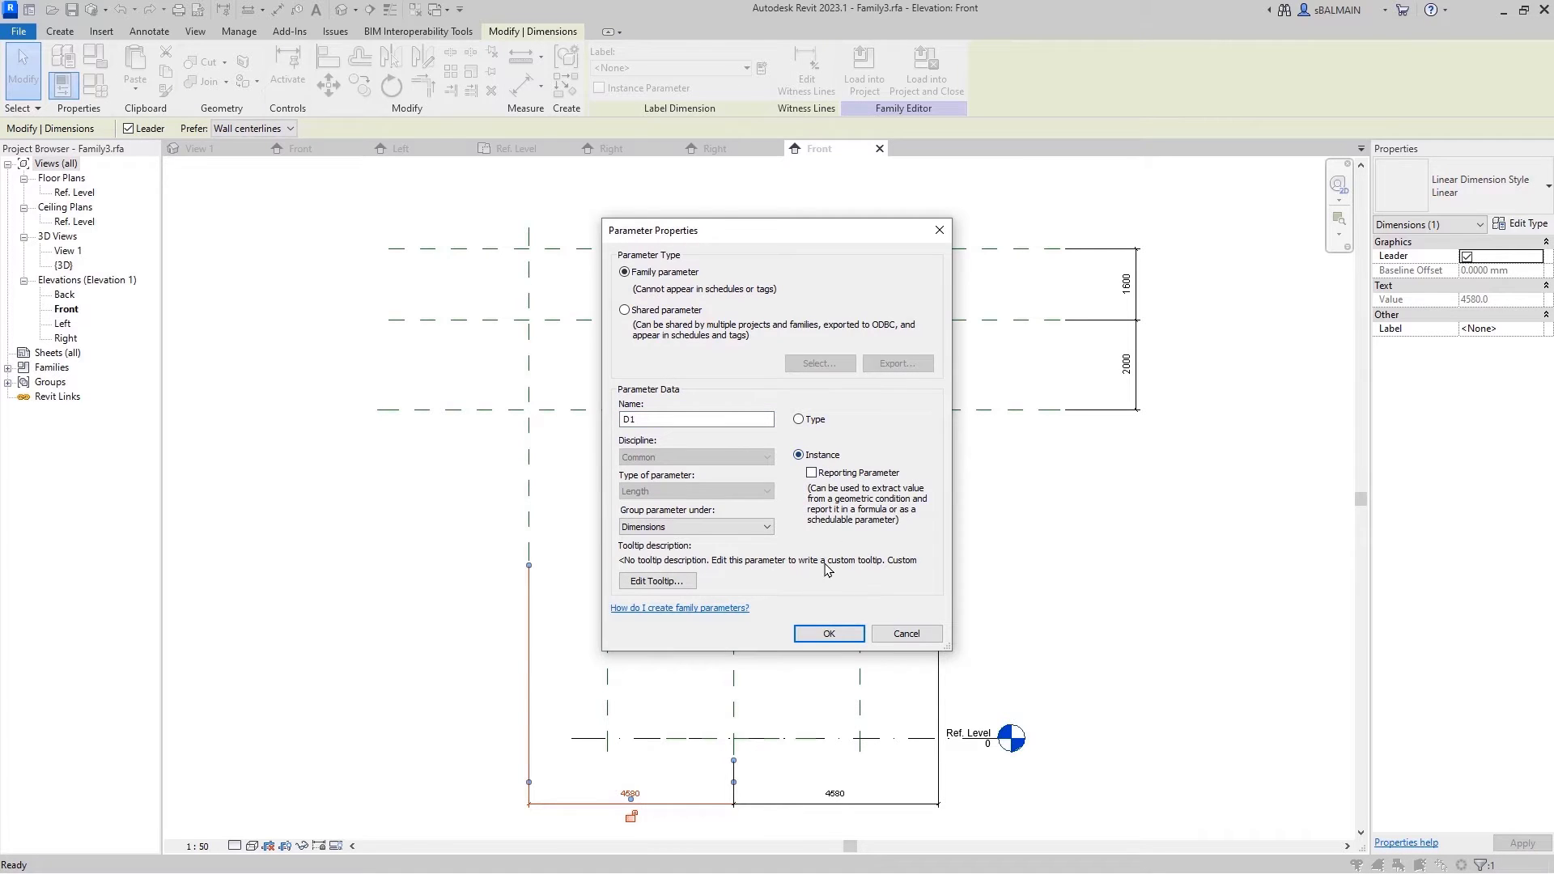
click(829, 633)
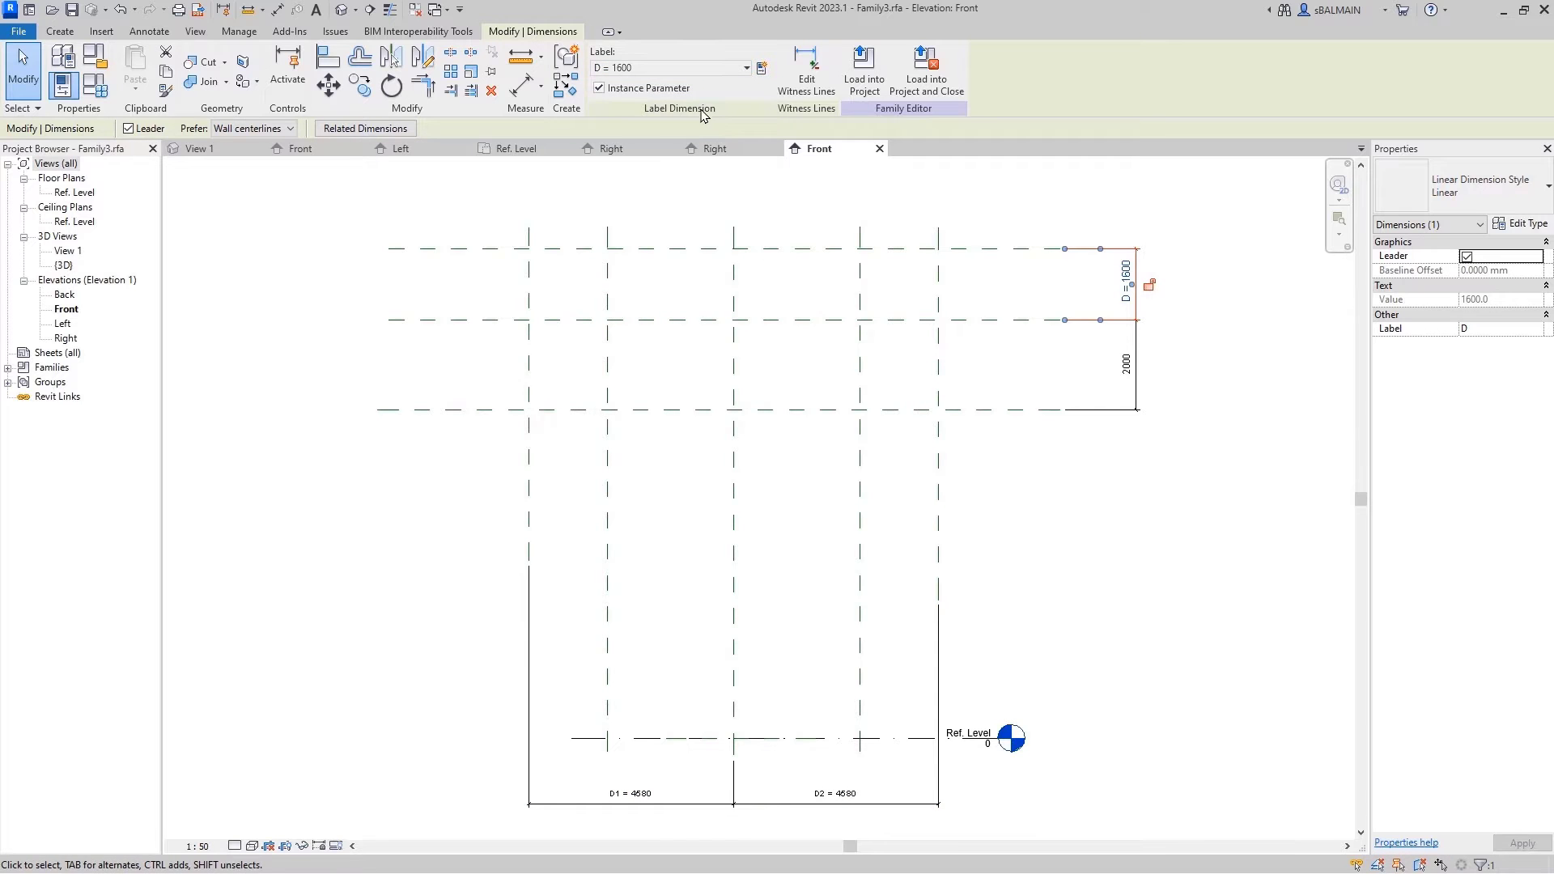
Label the 2000 dimension with the existing parameter C
click(1171, 342)
click(1150, 341)
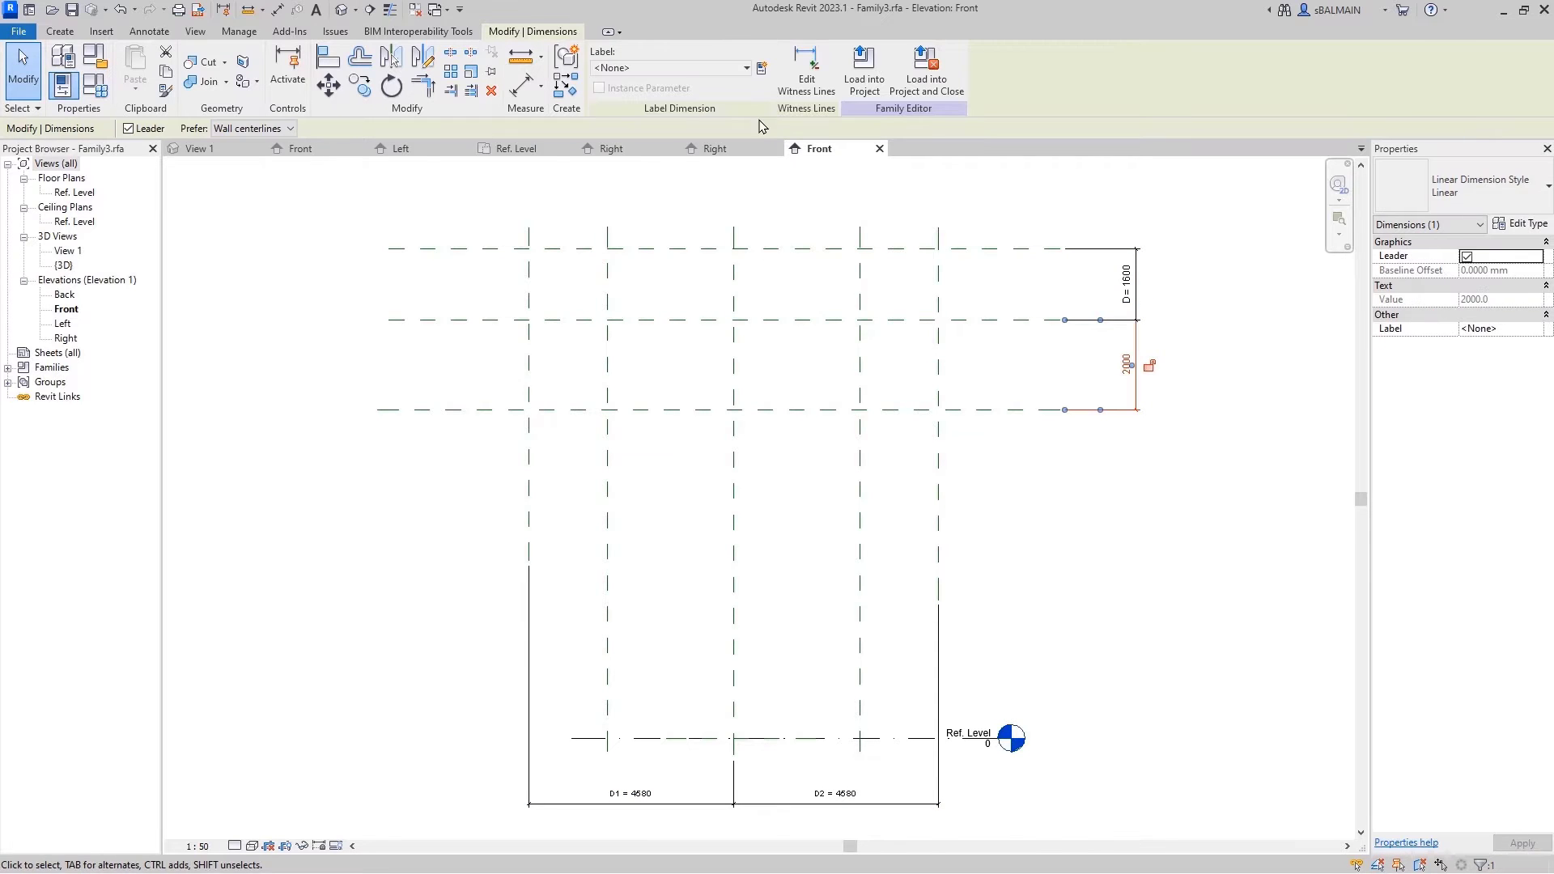
click(712, 69)
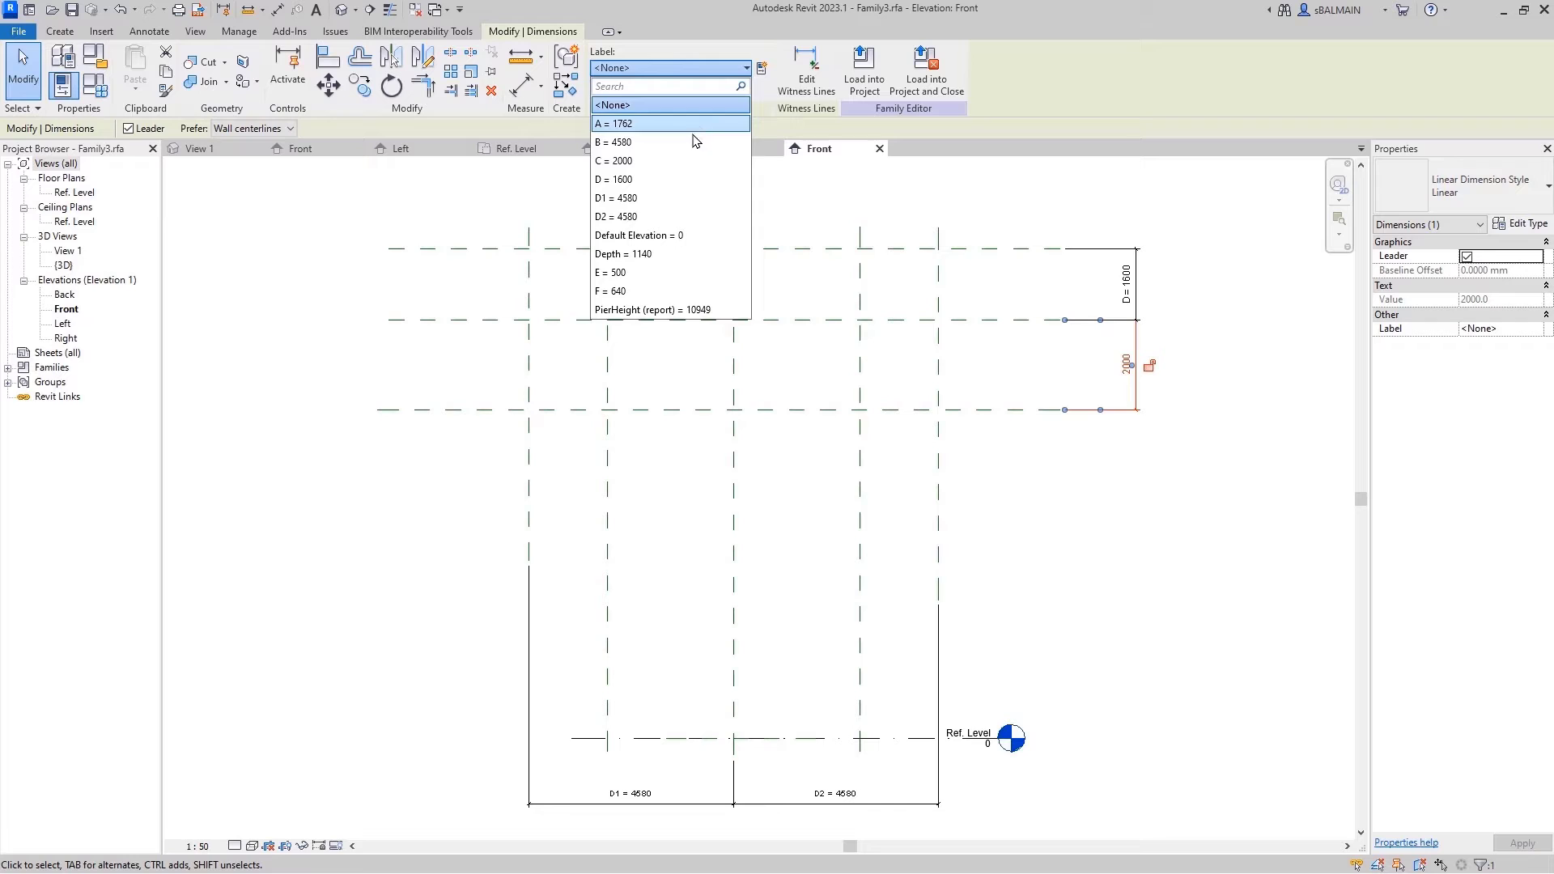
click(690, 162)
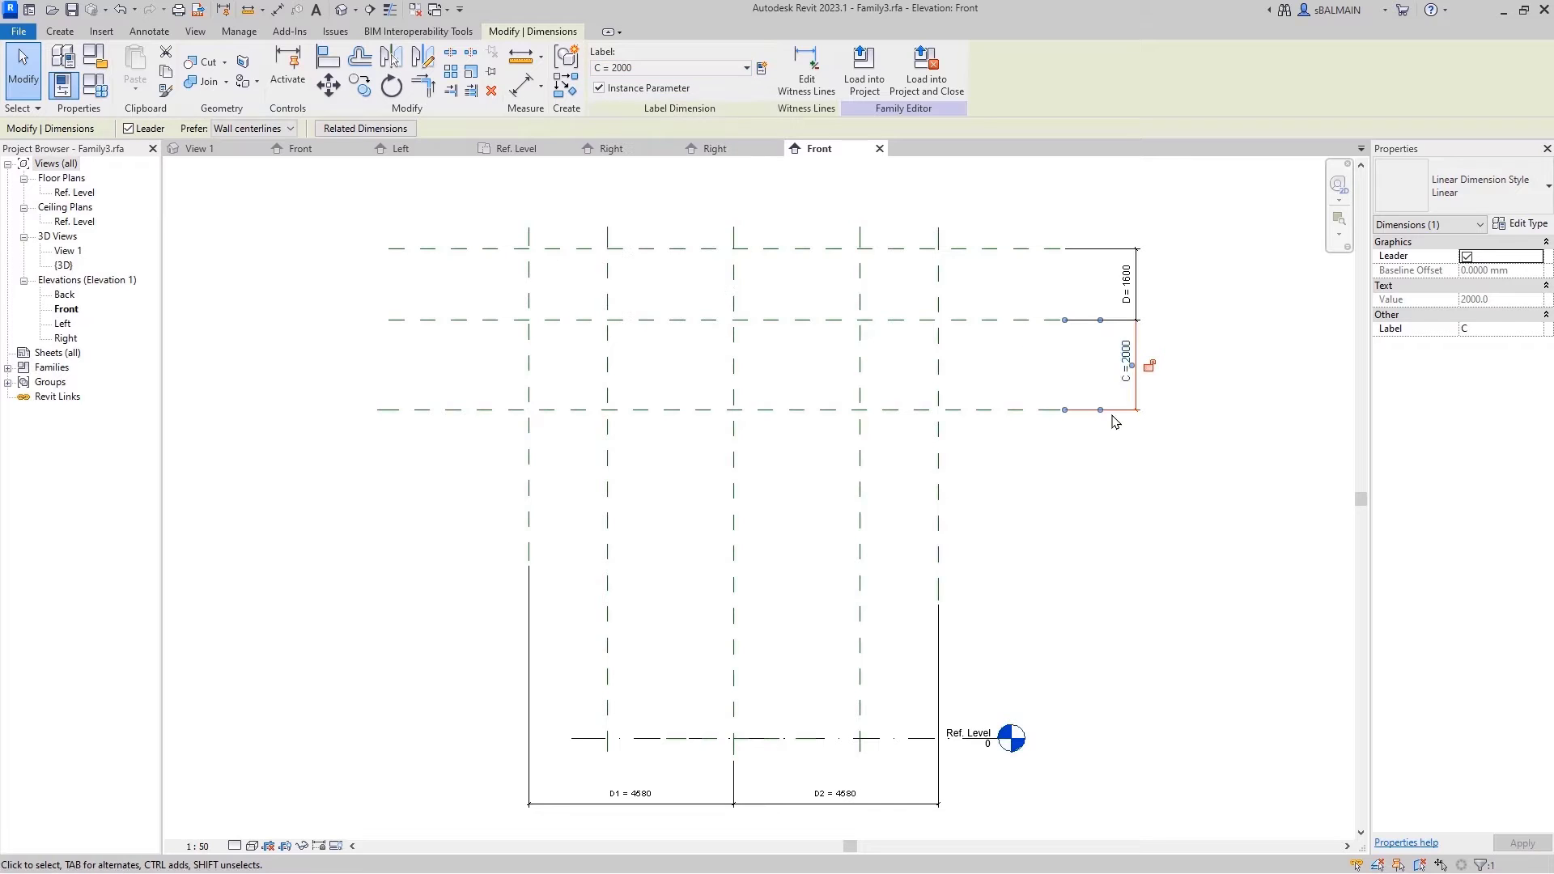
click(1204, 545)
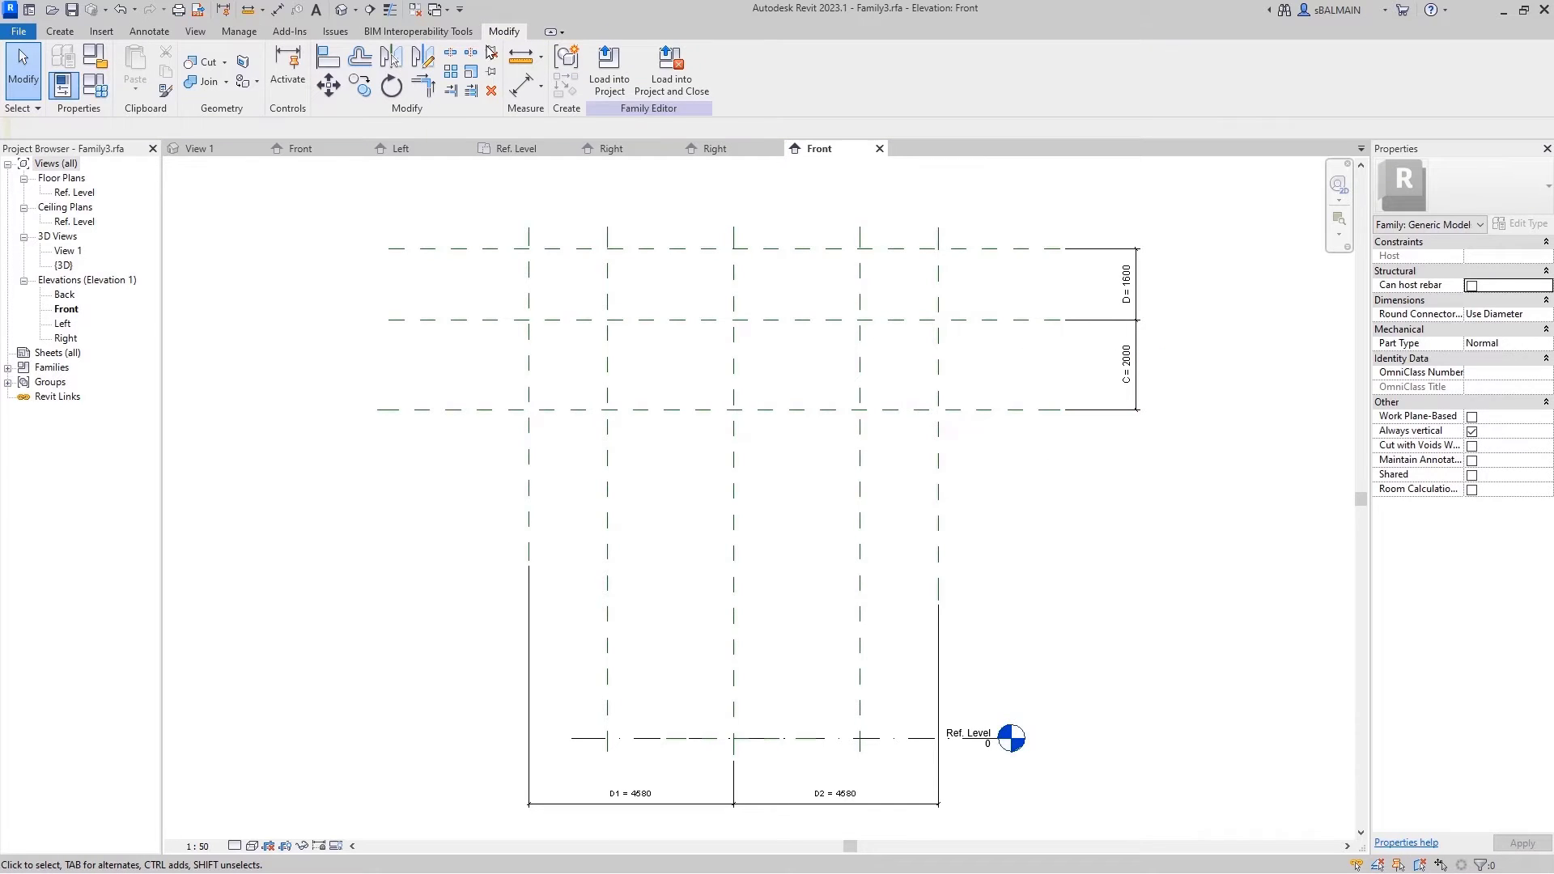
click(149, 31)
click(66, 69)
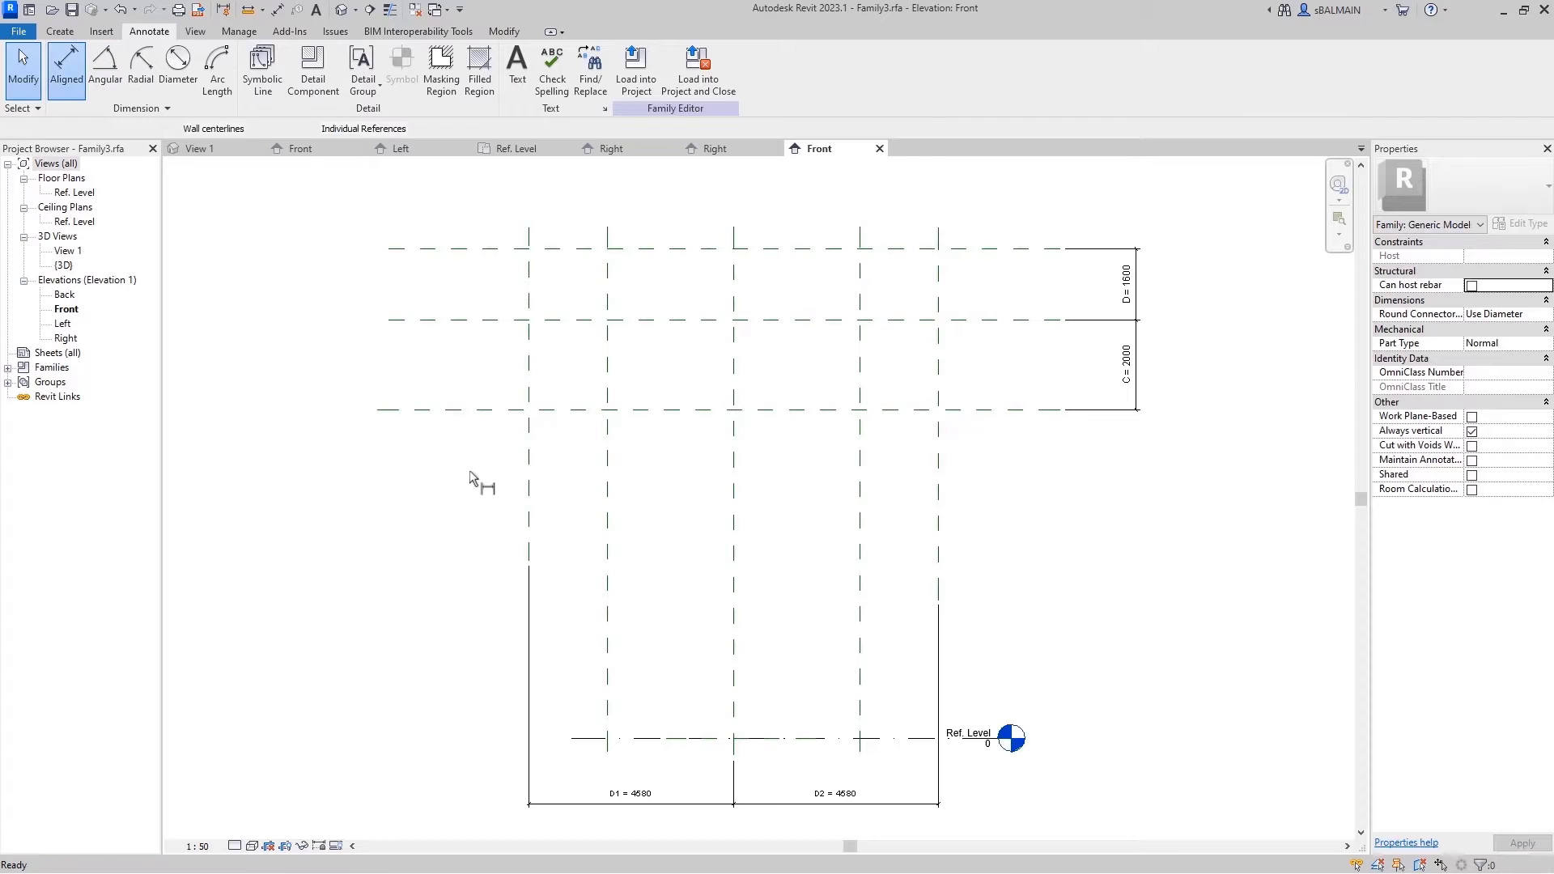
Dimension the 1762 outer gaps on both the left and right sides
click(860, 444)
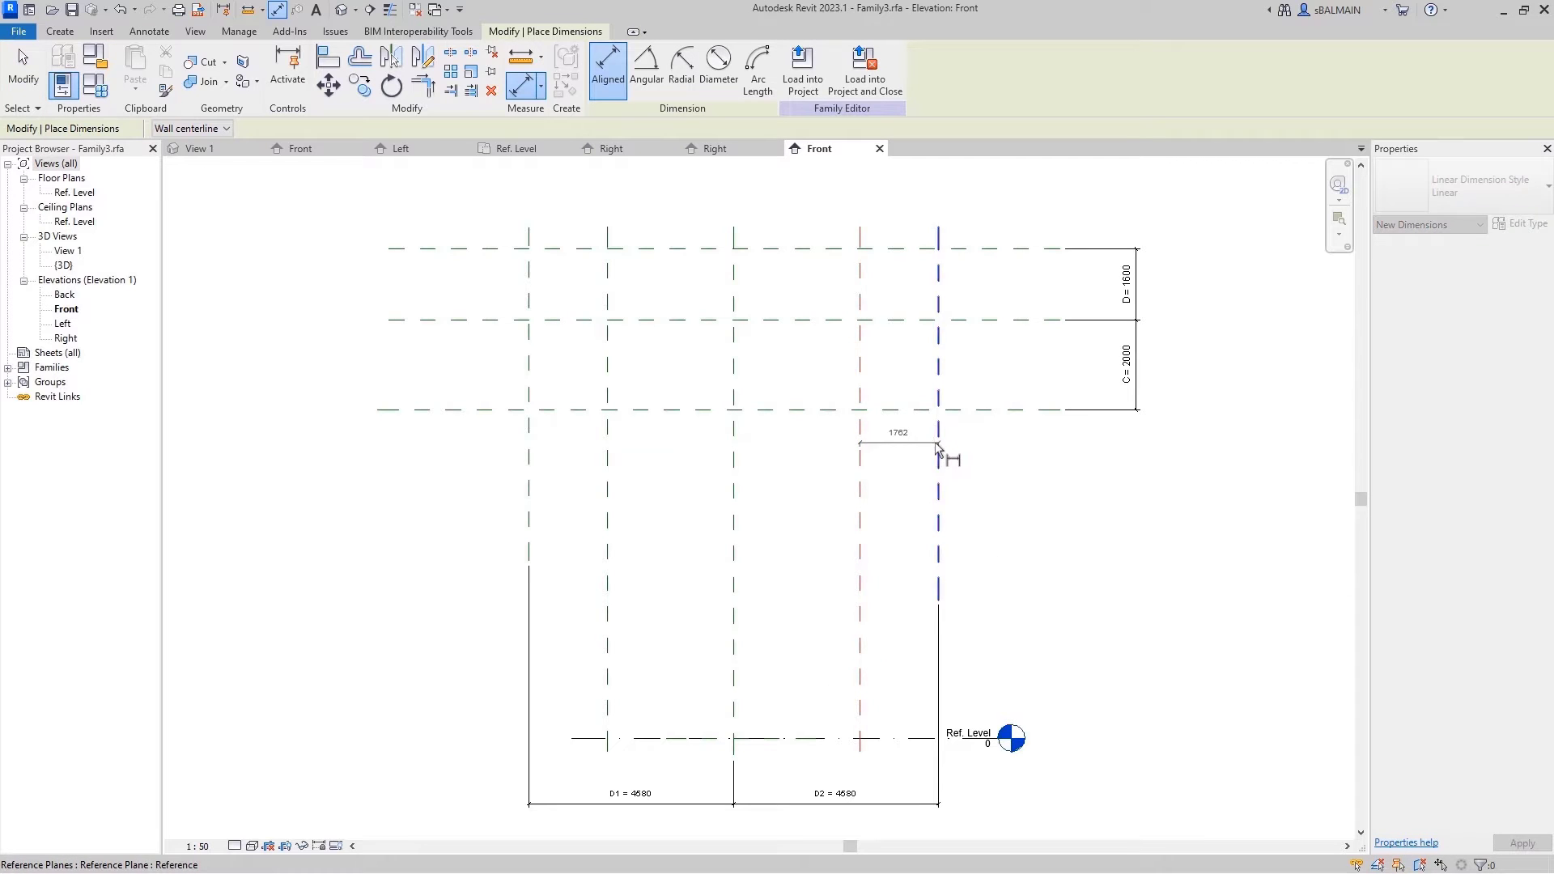
click(939, 447)
click(897, 458)
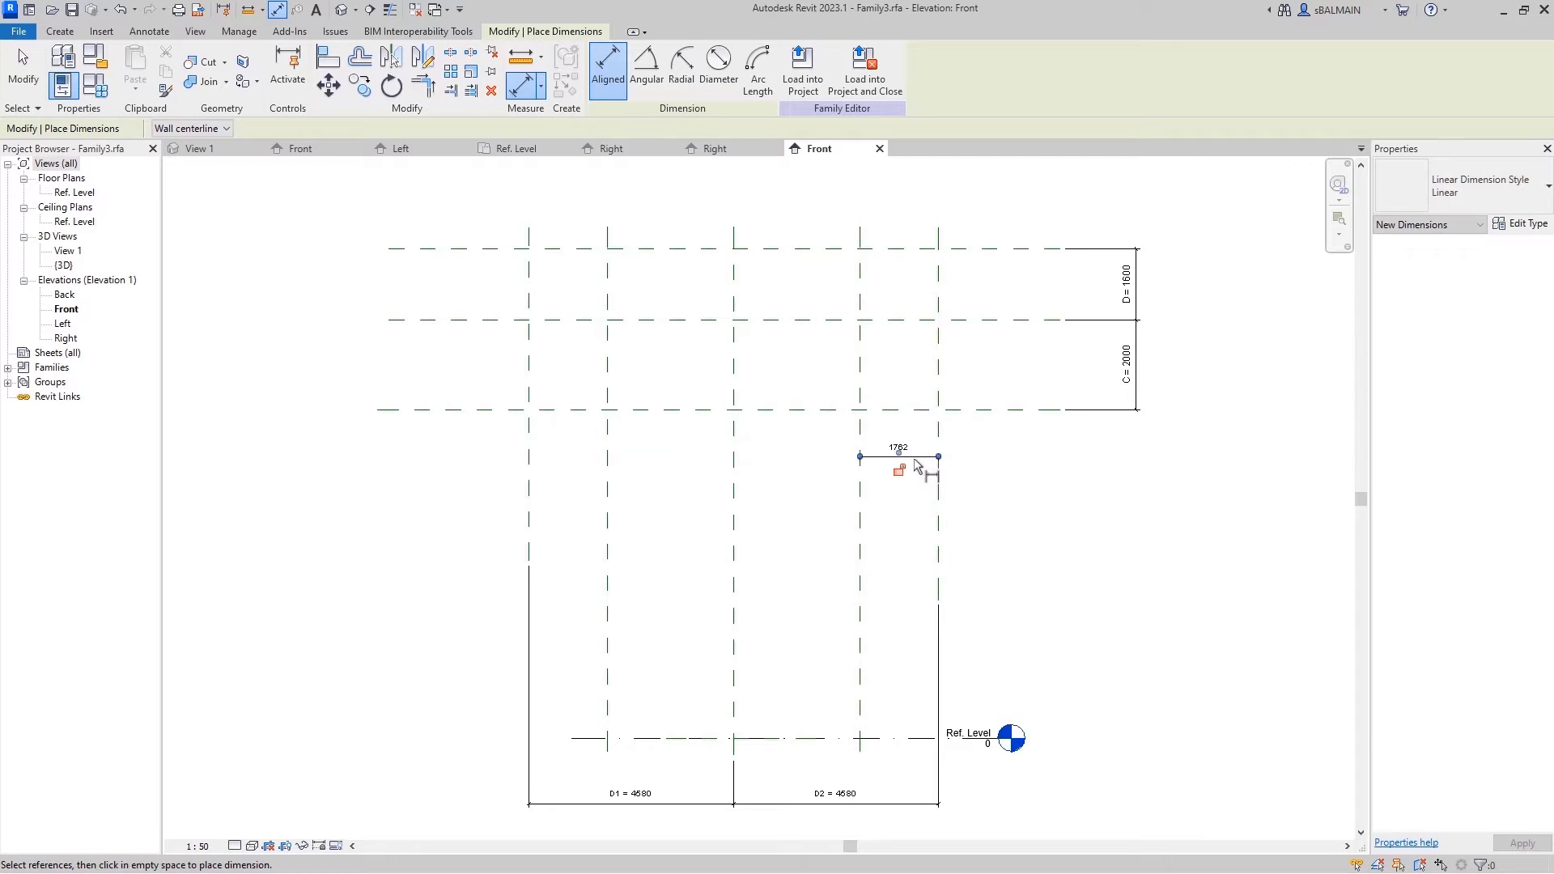
click(530, 457)
click(608, 462)
click(591, 458)
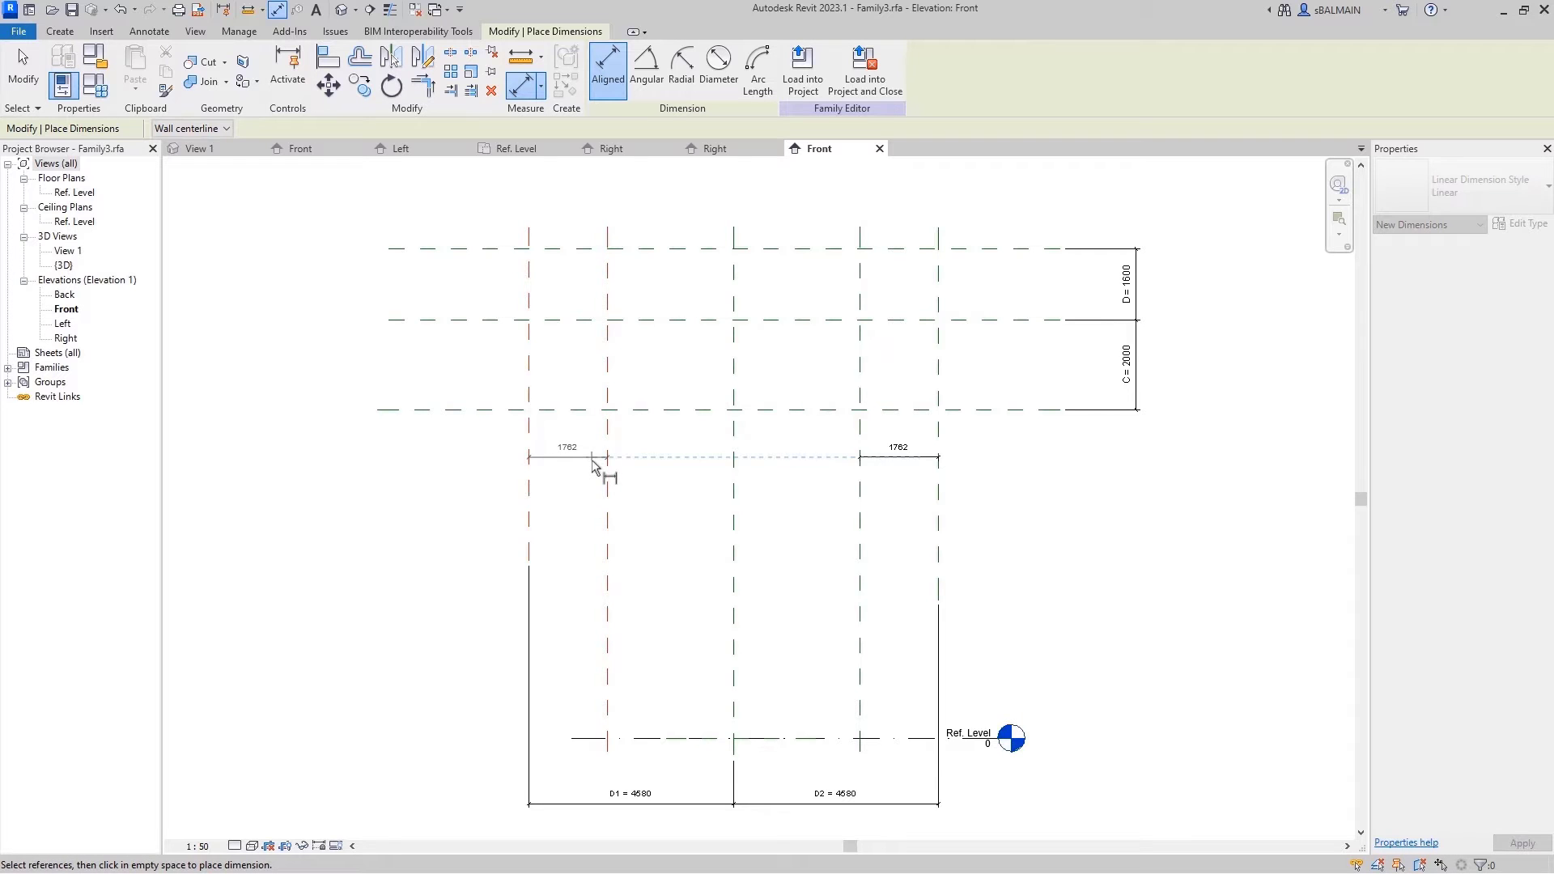
key(Escape)
Label both 1762 dimensions with parameter A
click(583, 457)
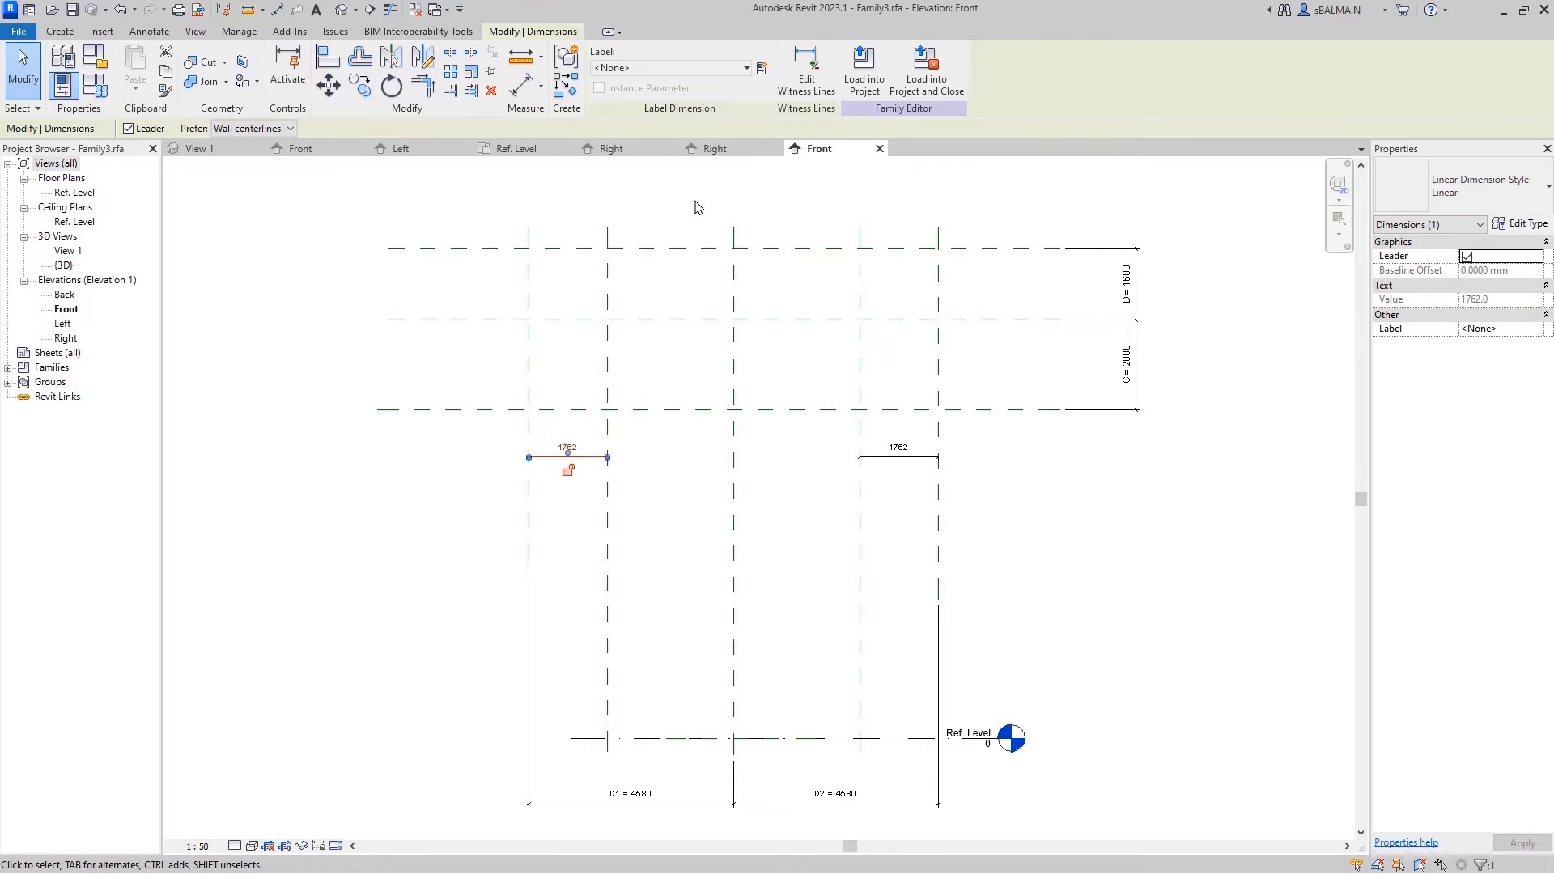
click(717, 69)
click(700, 124)
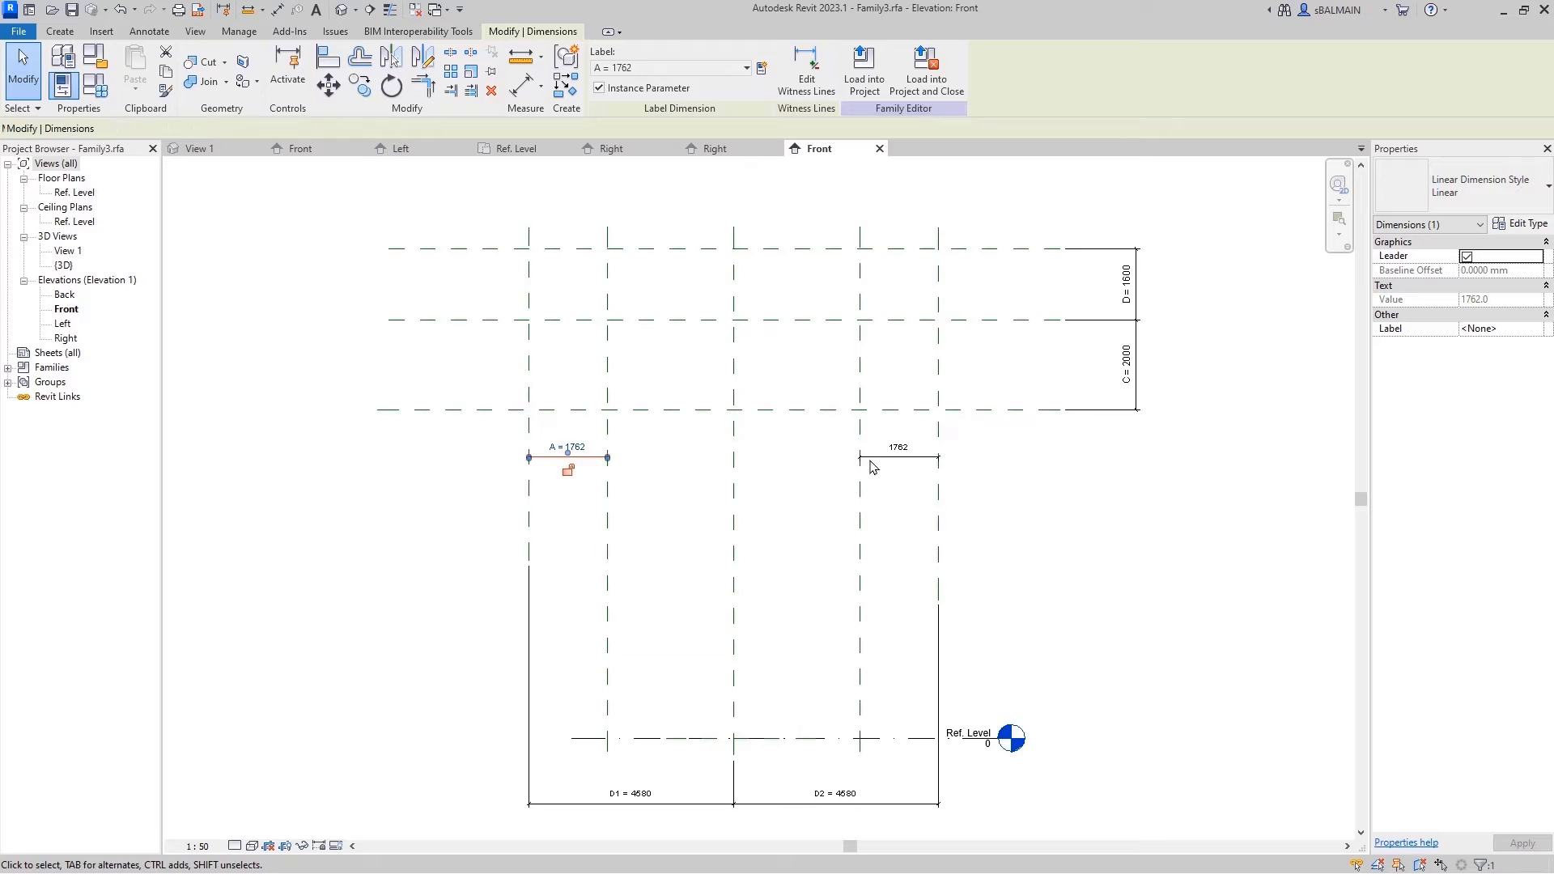
key(Escape)
click(882, 458)
click(672, 68)
click(636, 124)
key(Escape)
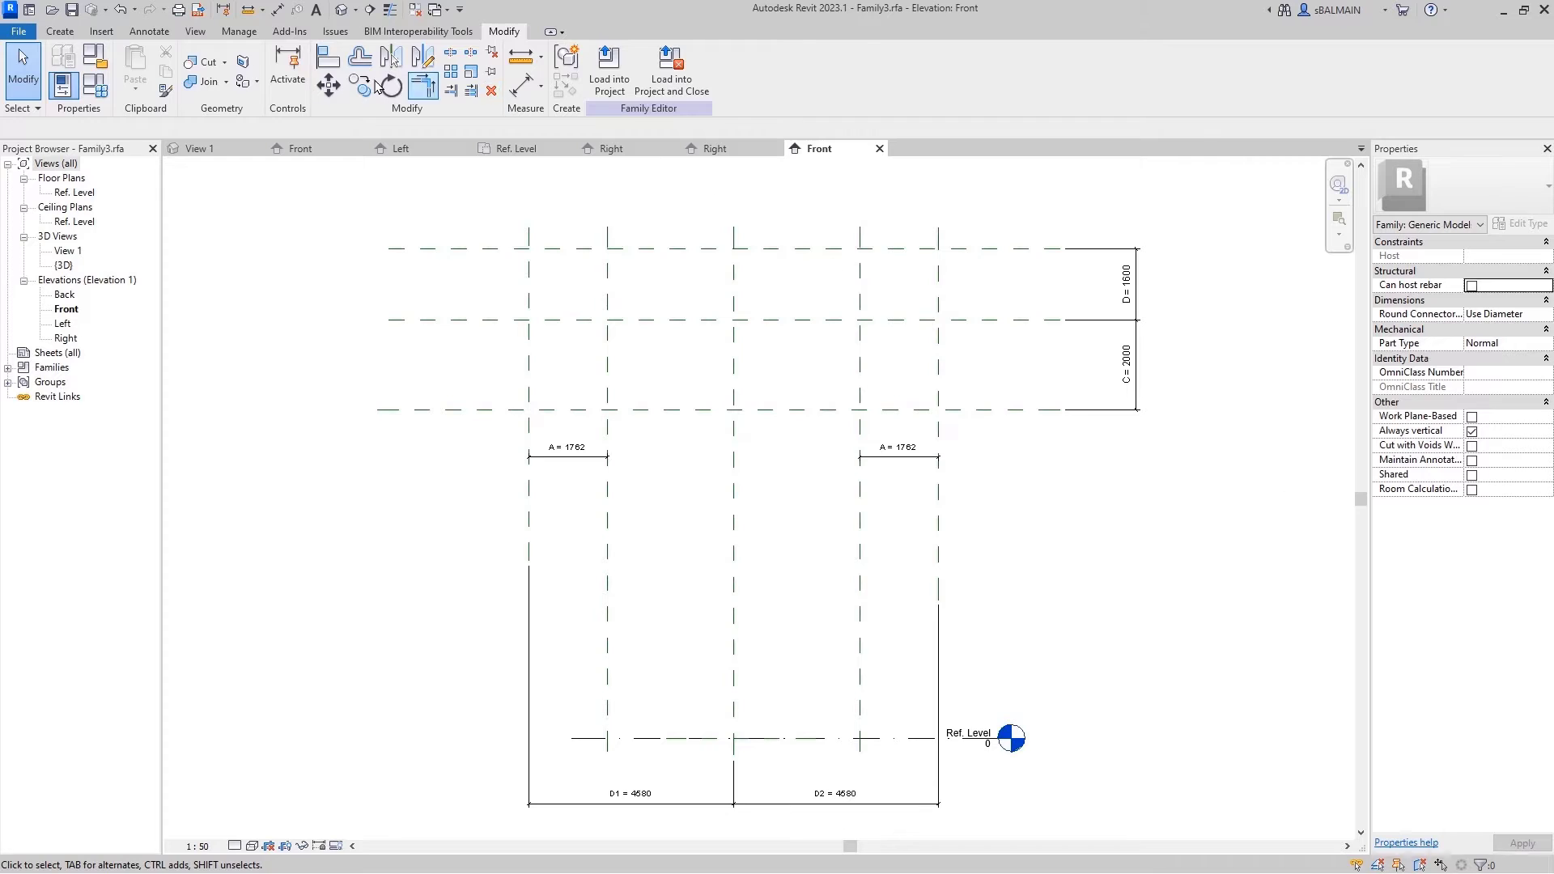
Dimension the 10949 height from the top reference plane down to Ref. Level
key(d)
key(i)
click(485, 248)
click(648, 739)
click(455, 710)
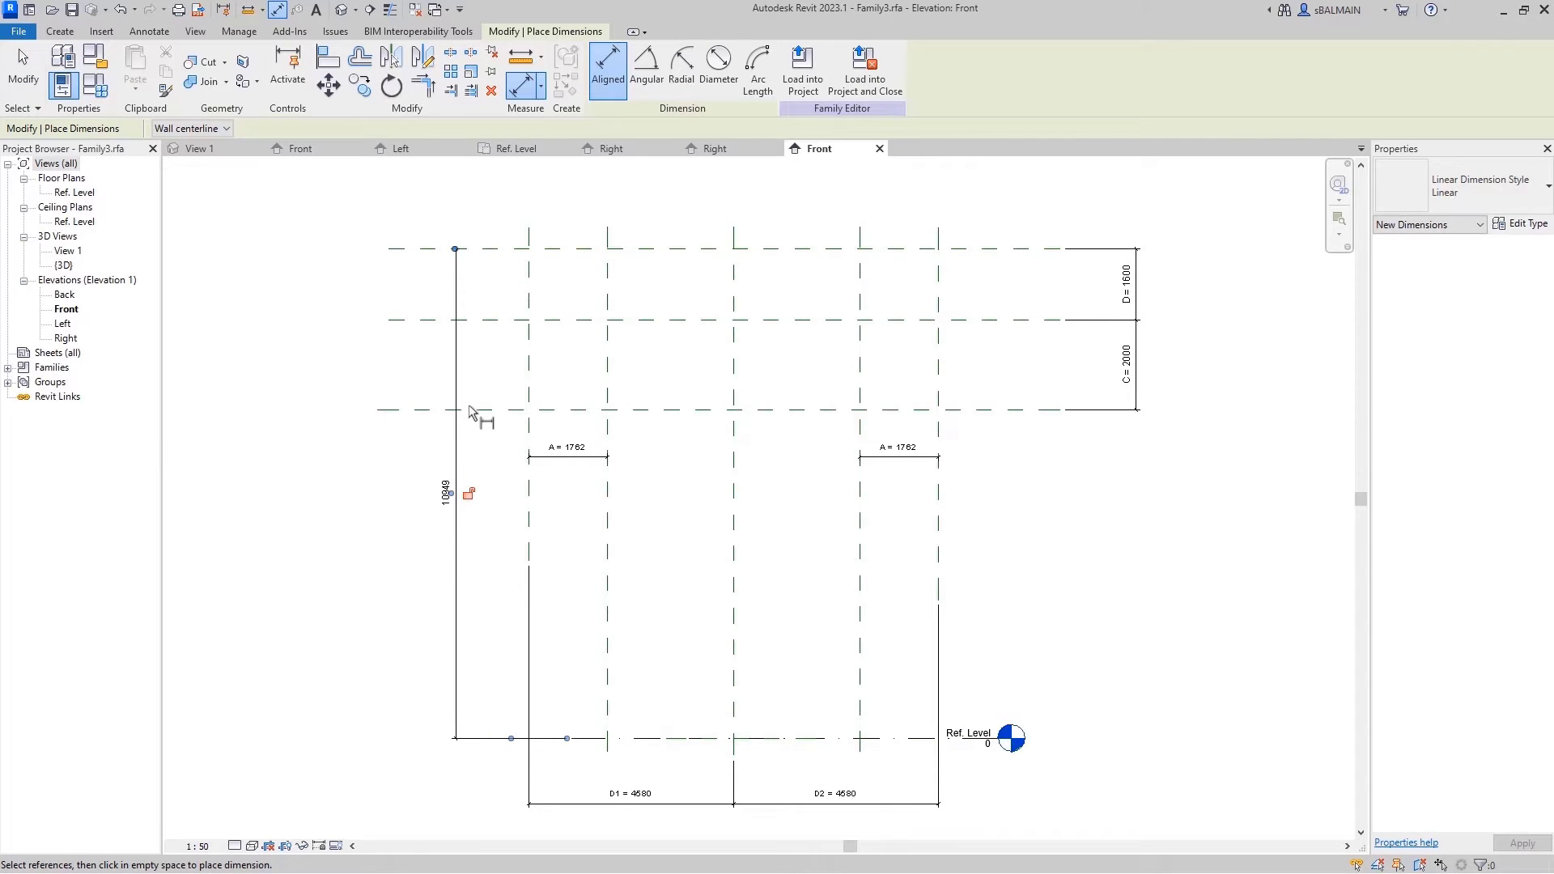
key(Escape)
Label the 10949 height dimension with a new instance parameter H_T
click(486, 739)
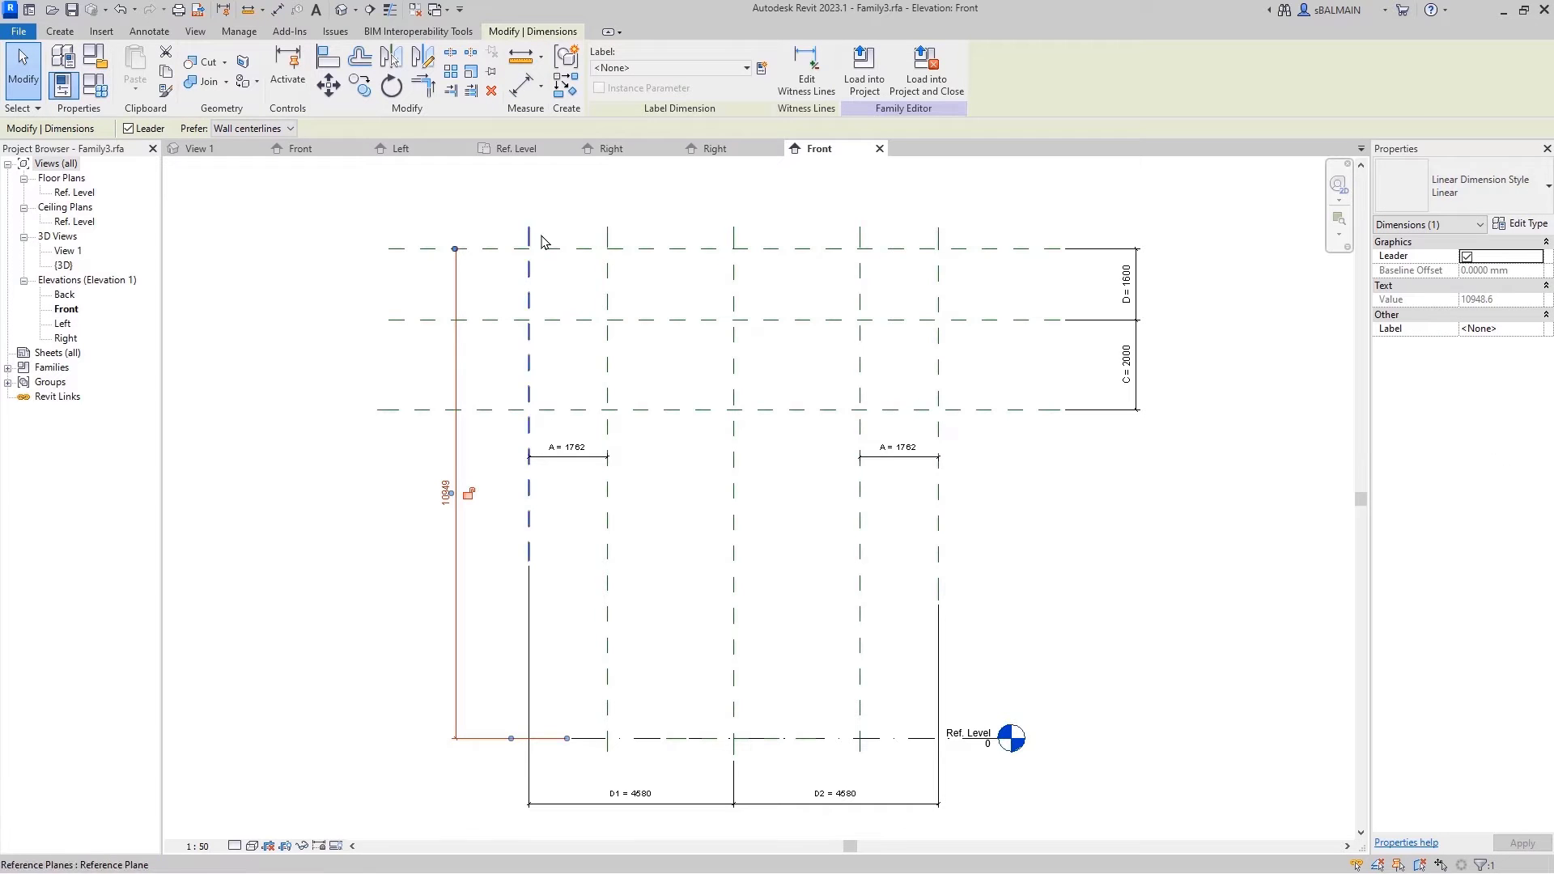
click(761, 68)
text(H_T)
click(799, 455)
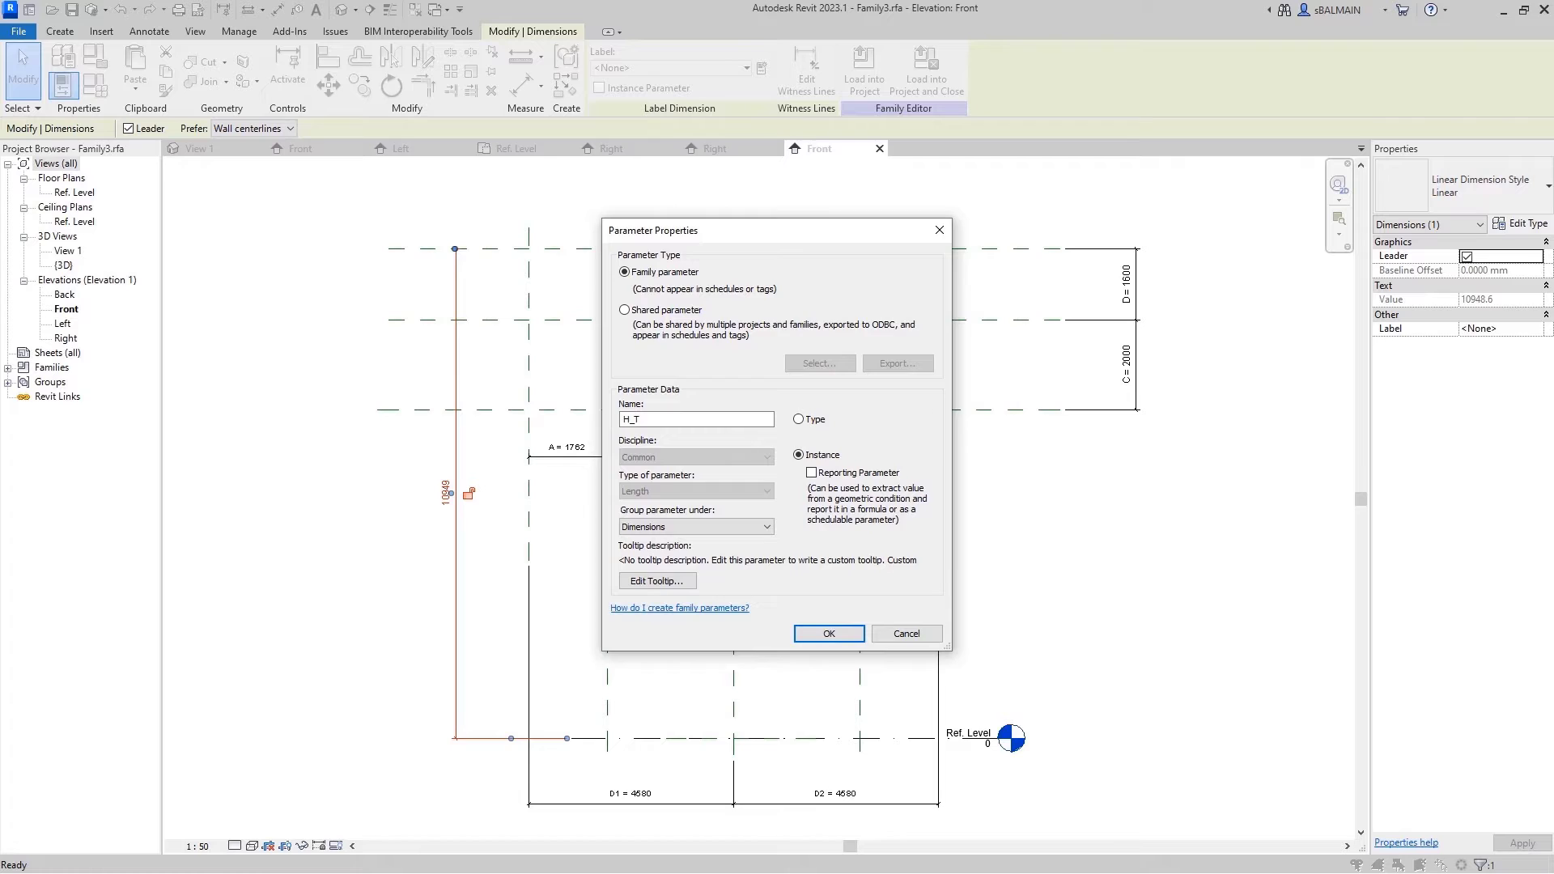
key(Return)
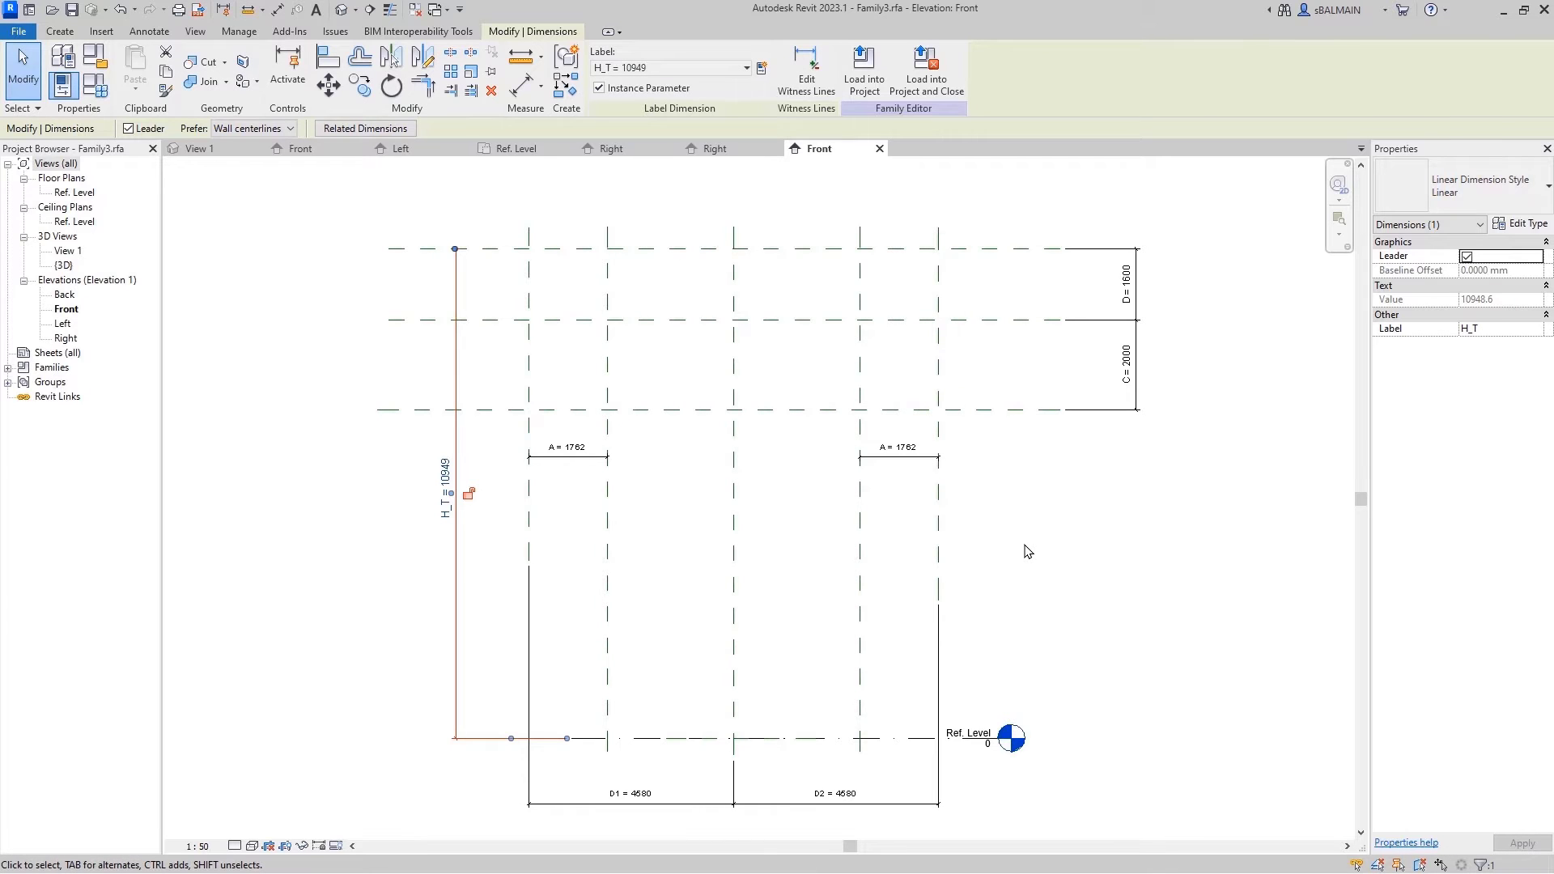
click(1131, 611)
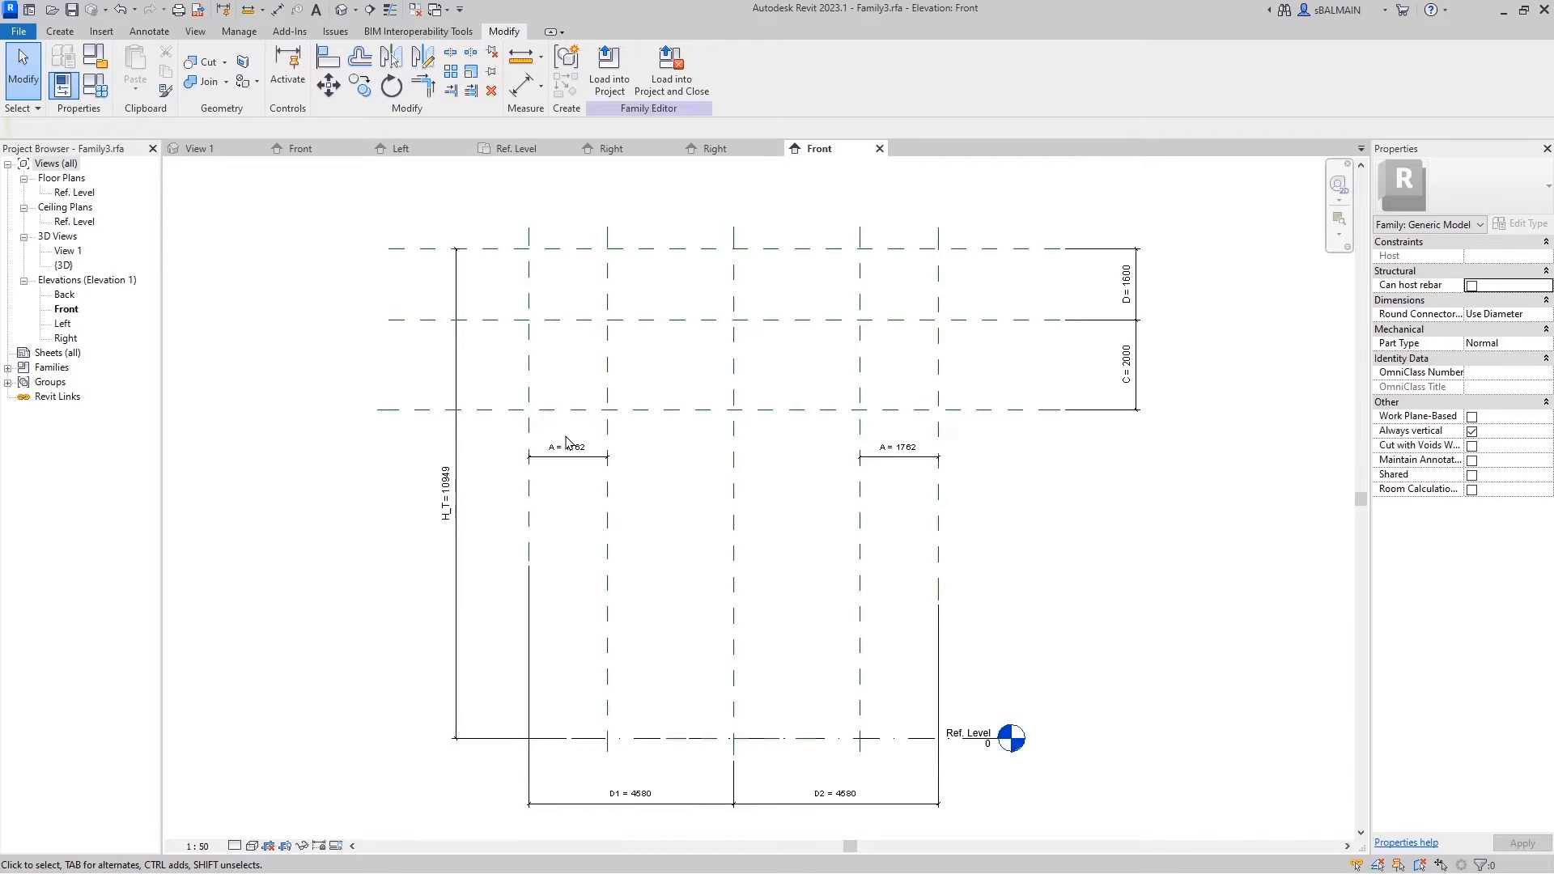
Sketch the closed hammerhead outline for a solid extrusion along the reference planes
click(72, 36)
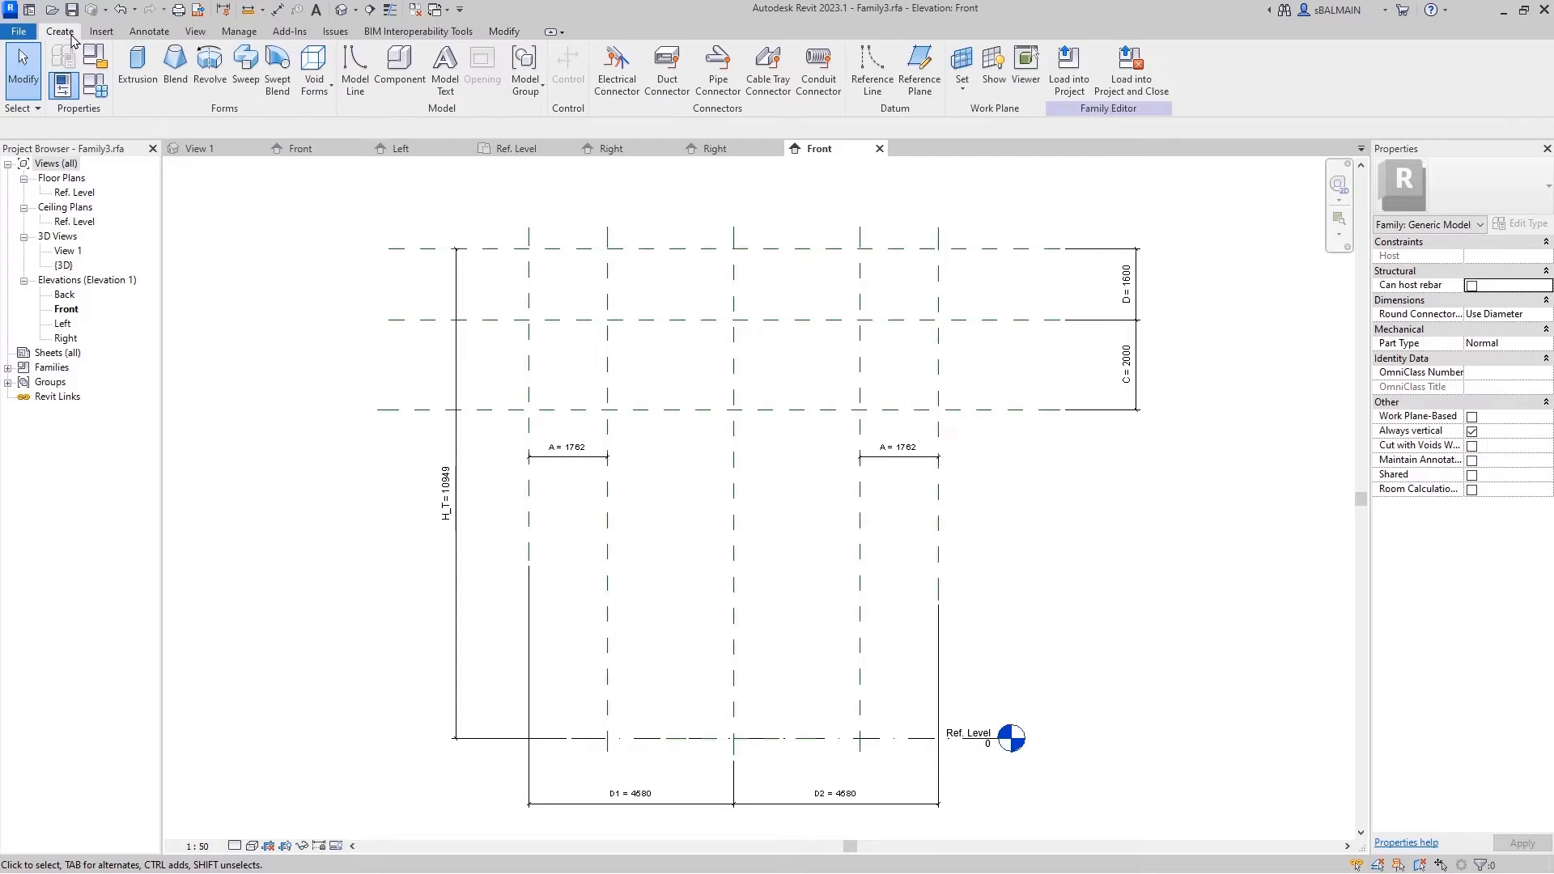
click(134, 73)
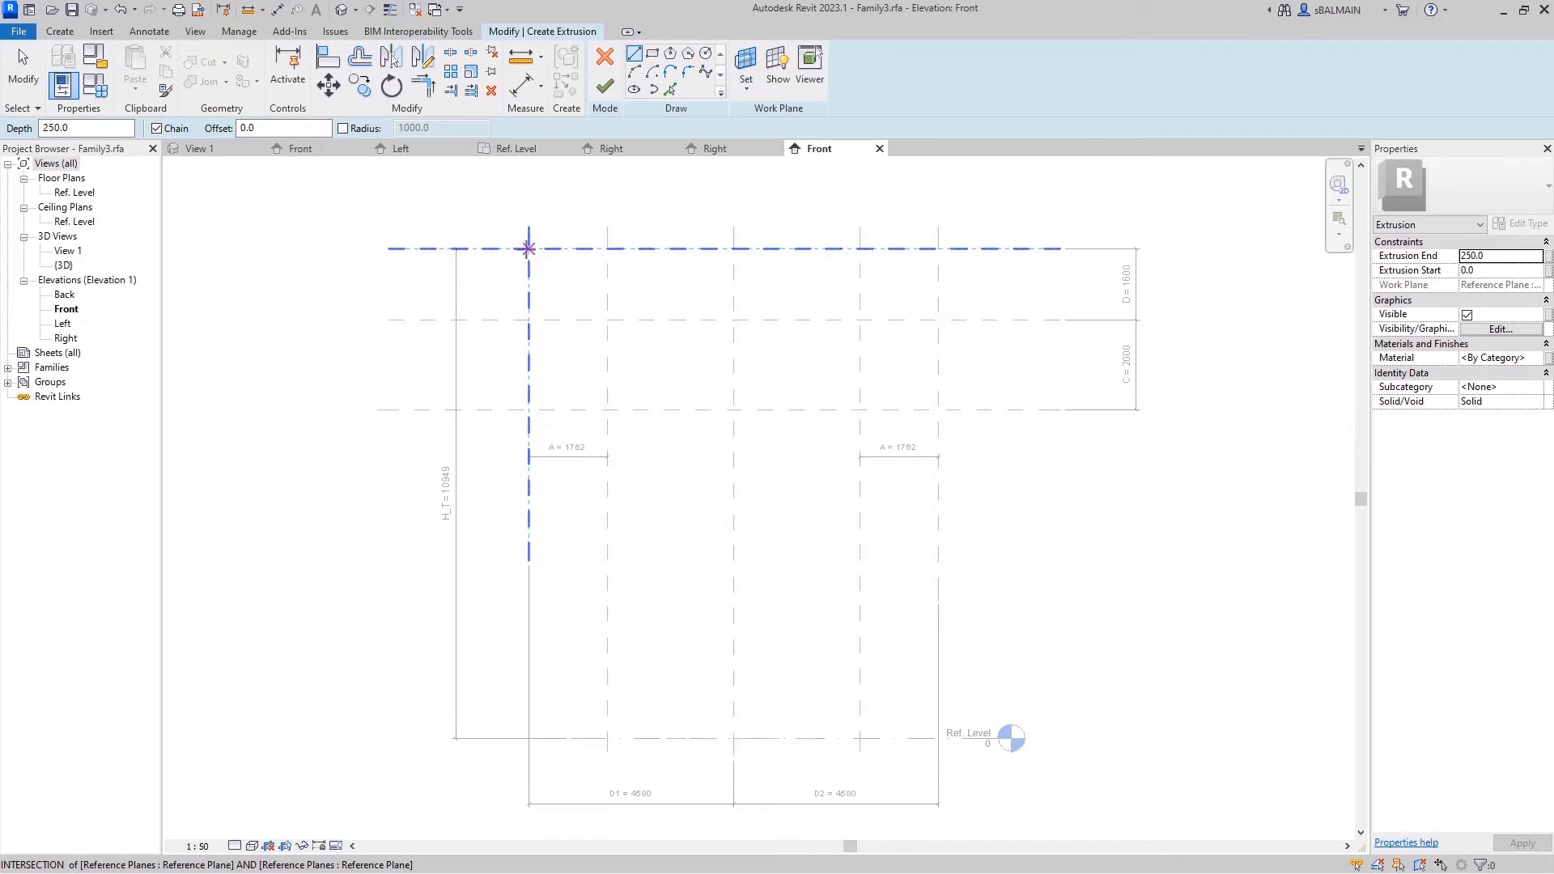
click(529, 248)
click(939, 249)
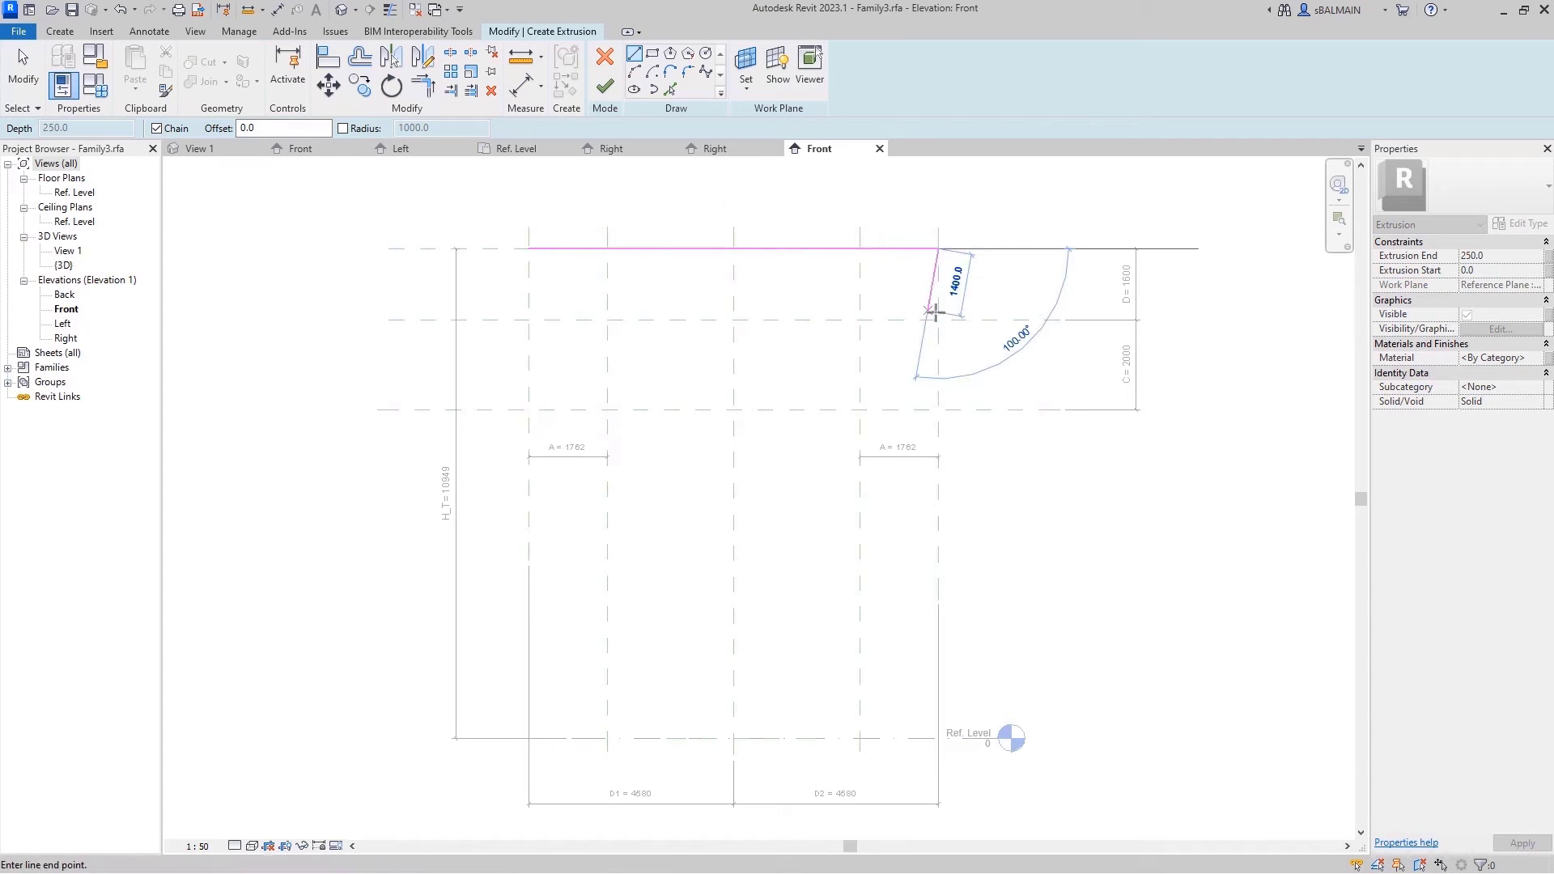
click(938, 319)
click(860, 409)
click(860, 738)
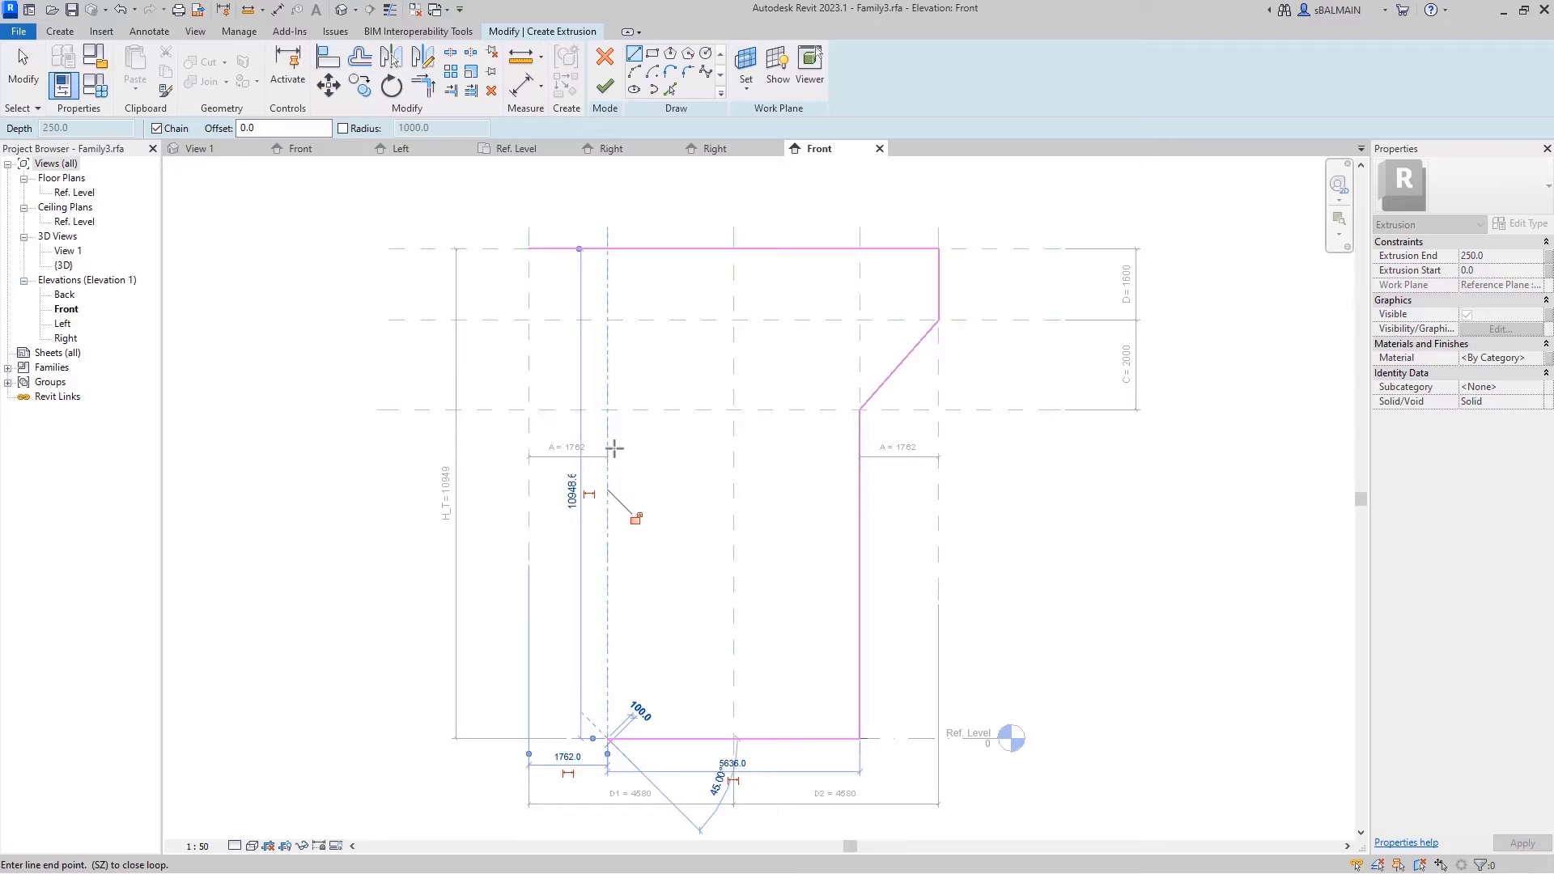
click(608, 738)
click(608, 410)
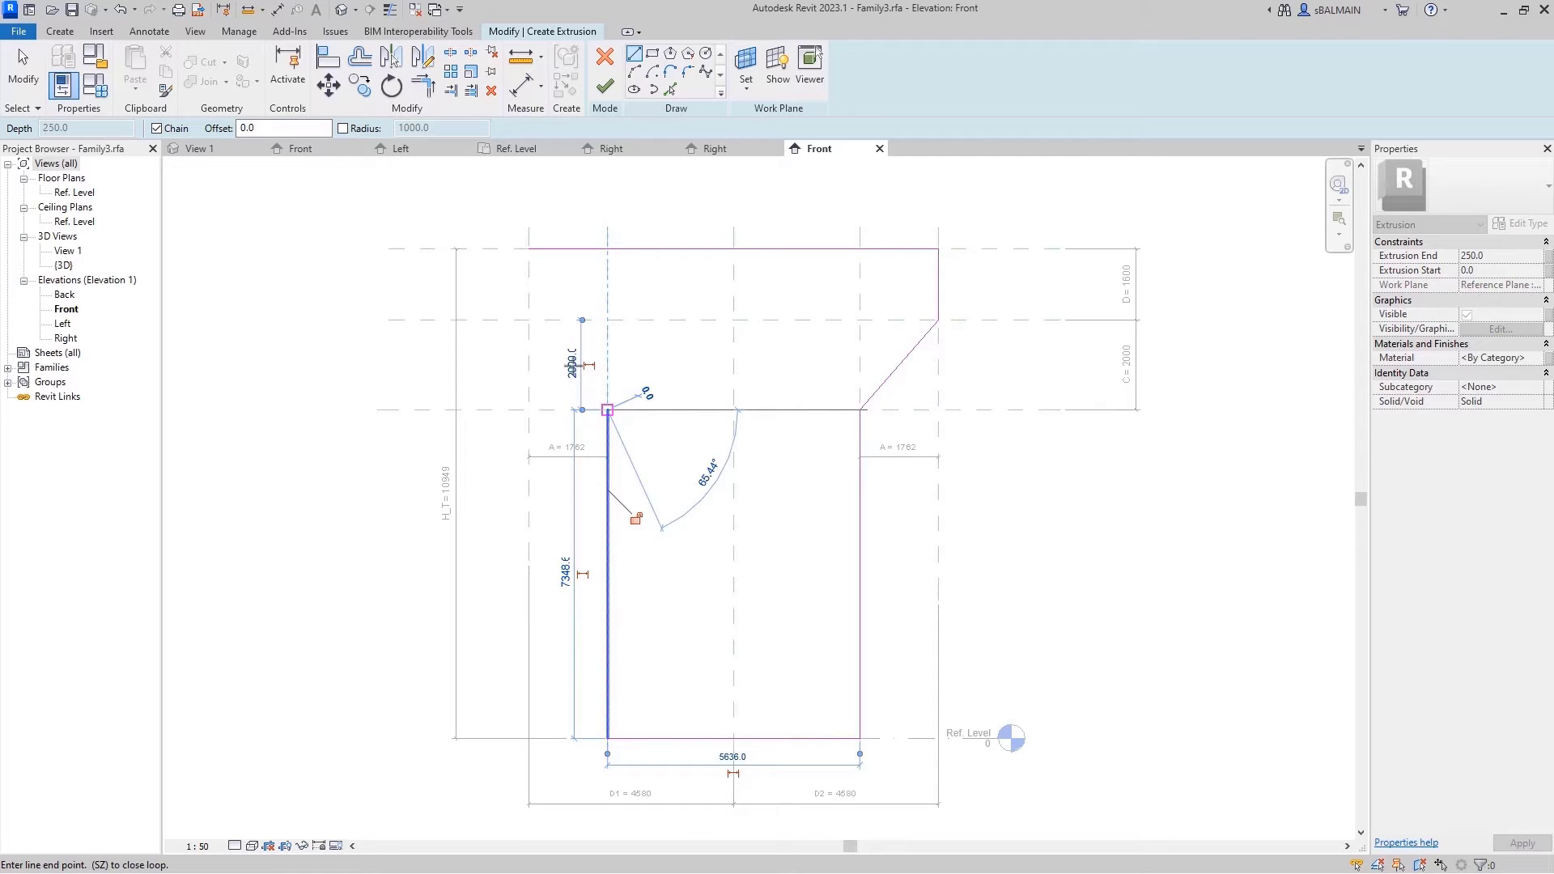
click(528, 320)
click(529, 249)
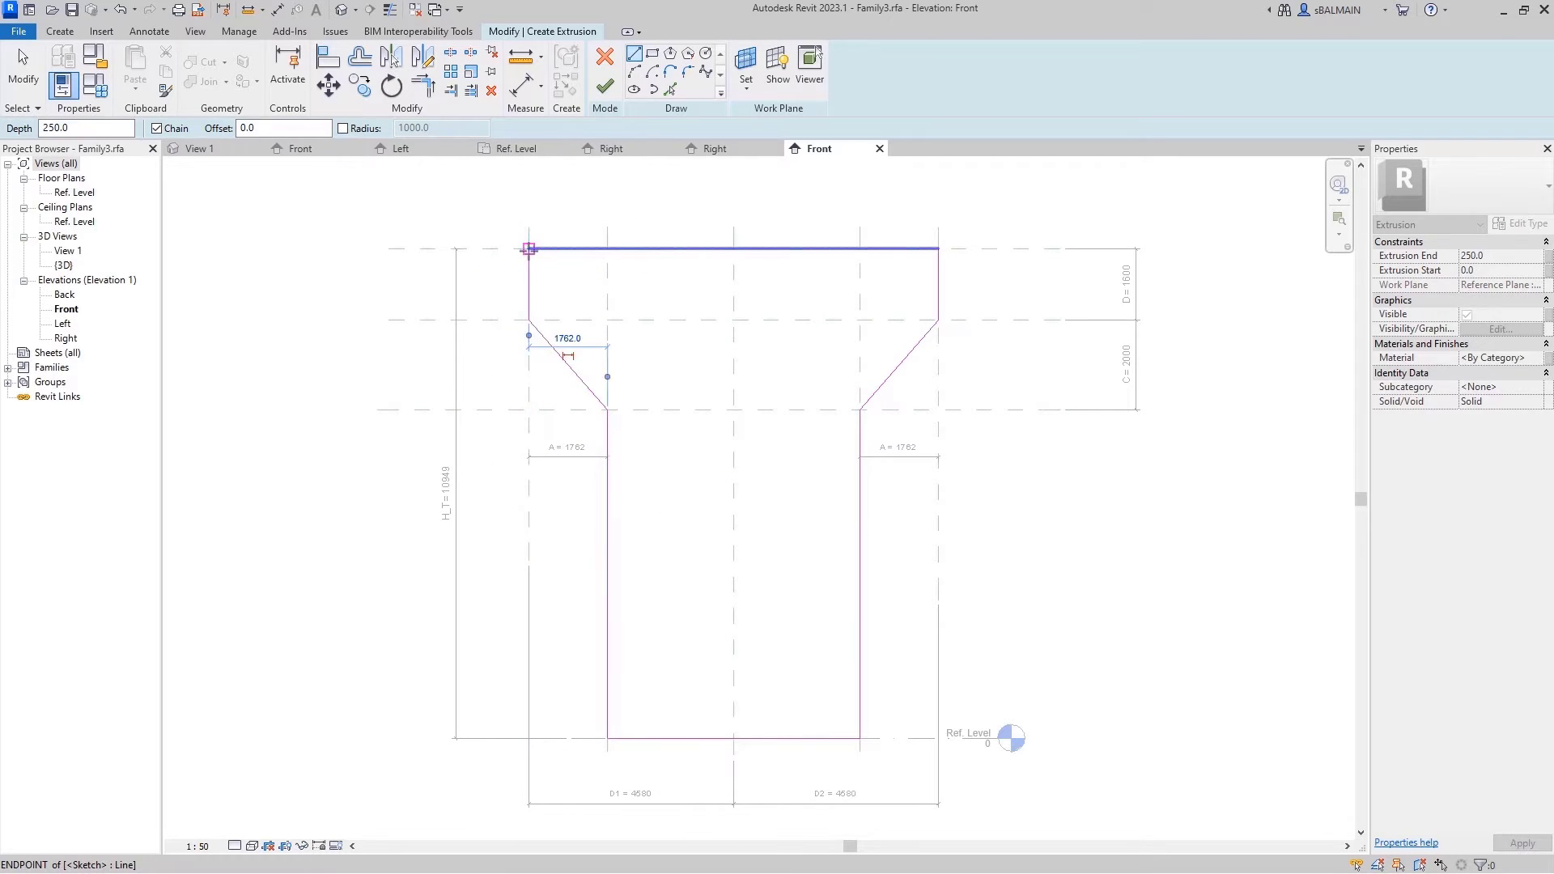
key(Escape)
Snap and lock the outline's upper, column and bottom edges to their reference planes
click(779, 248)
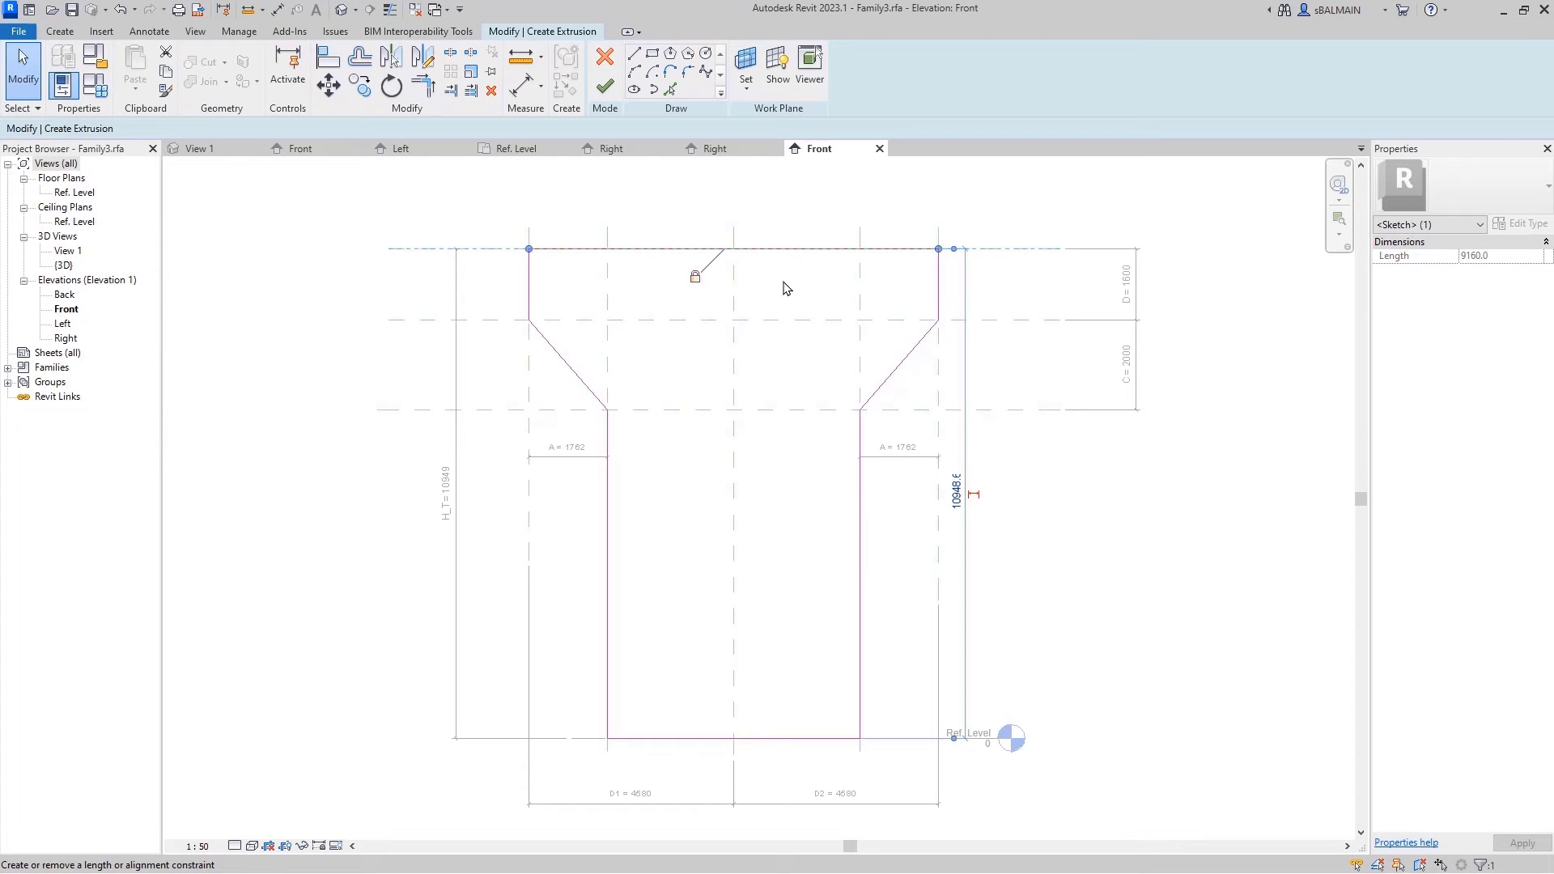
click(939, 279)
mouse_move(939, 279)
mouse_down()
mouse_move(921, 291)
mouse_move(938, 285)
mouse_up()
click(527, 282)
mouse_move(526, 281)
mouse_down()
mouse_move(499, 288)
mouse_move(529, 284)
mouse_up()
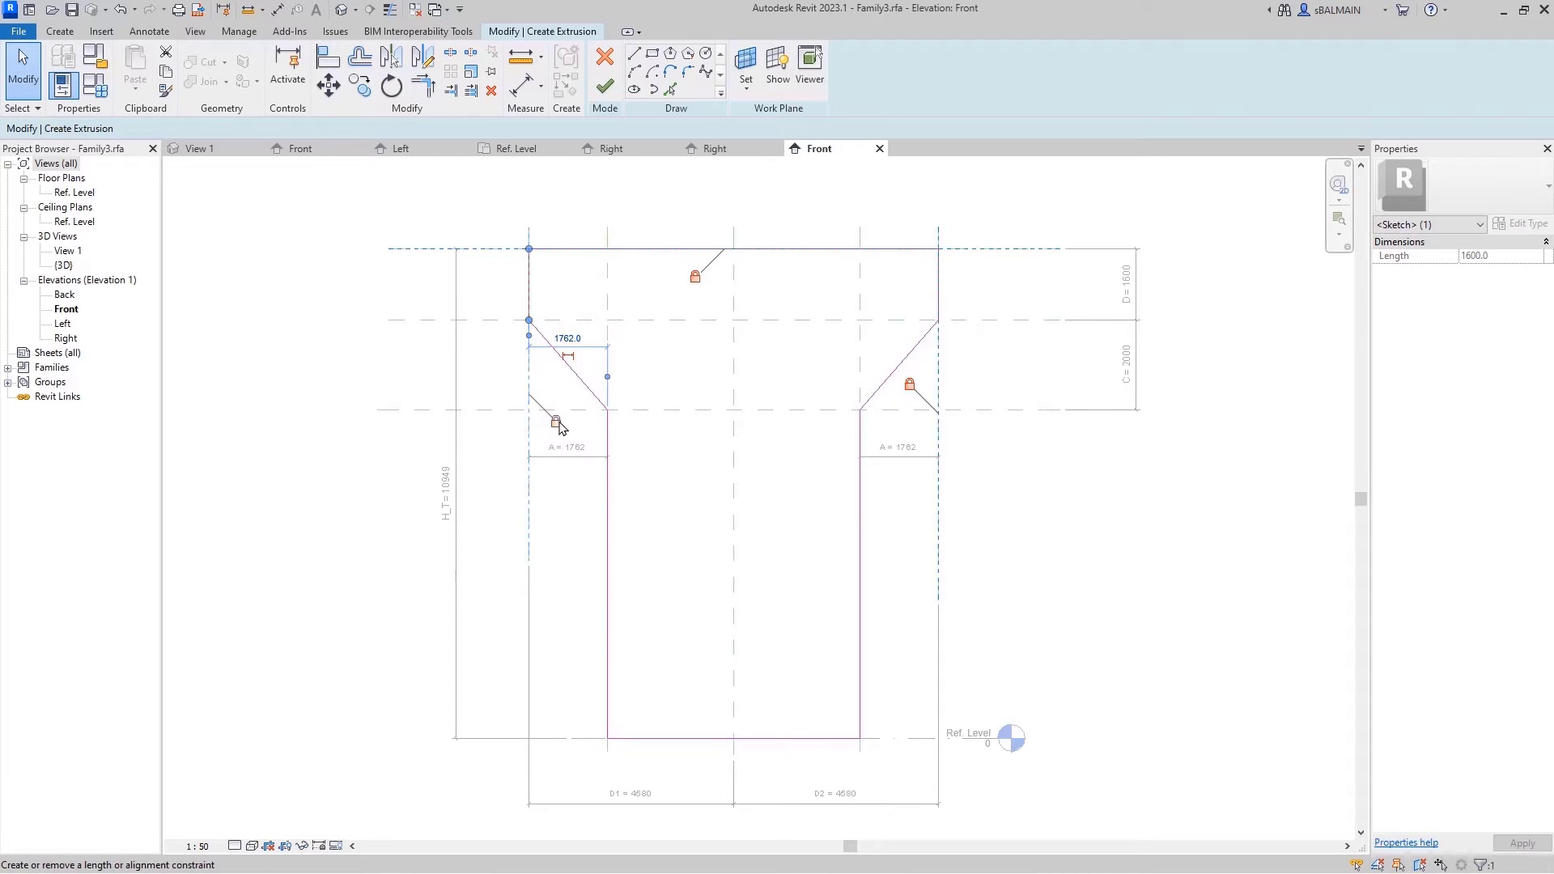
click(657, 517)
click(608, 520)
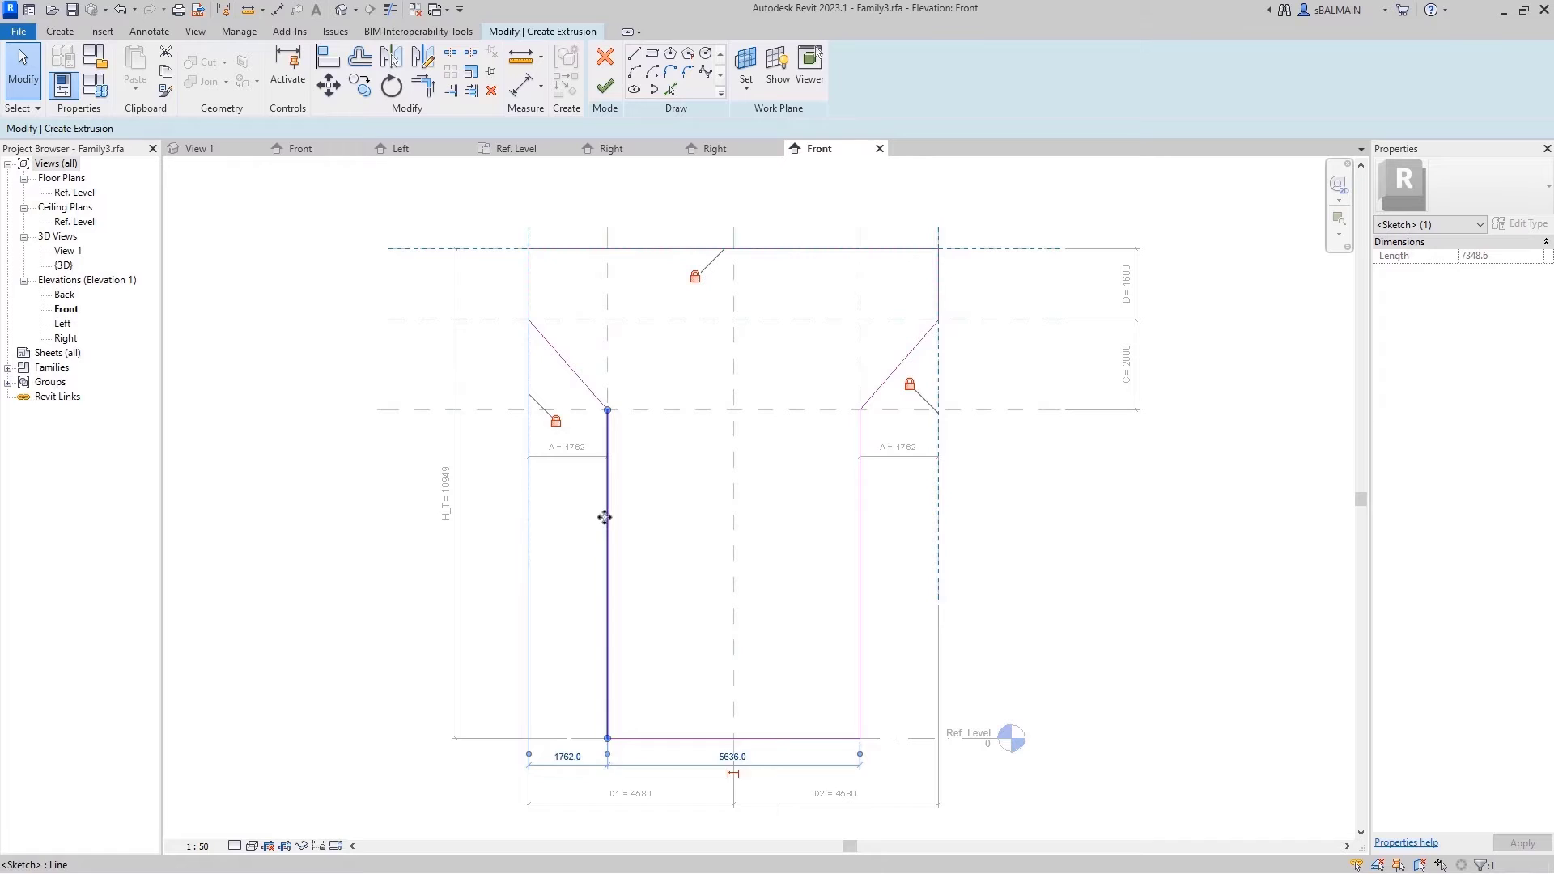
click(706, 739)
drag(706, 739, 728, 738)
click(860, 581)
mouse_move(860, 581)
mouse_down()
mouse_move(823, 583)
mouse_move(860, 581)
mouse_up()
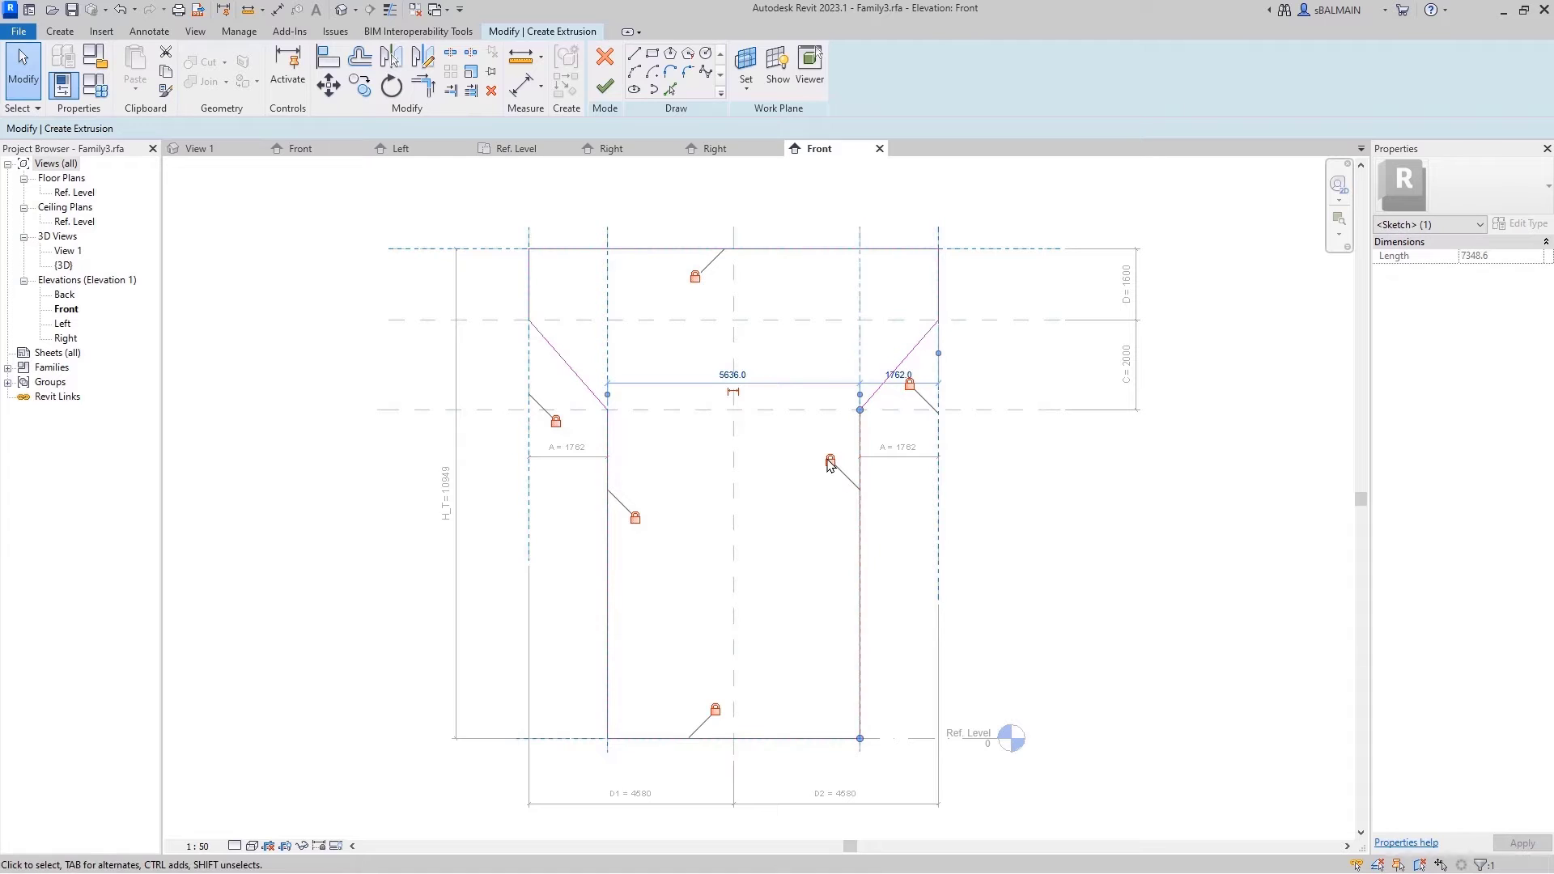
click(1165, 527)
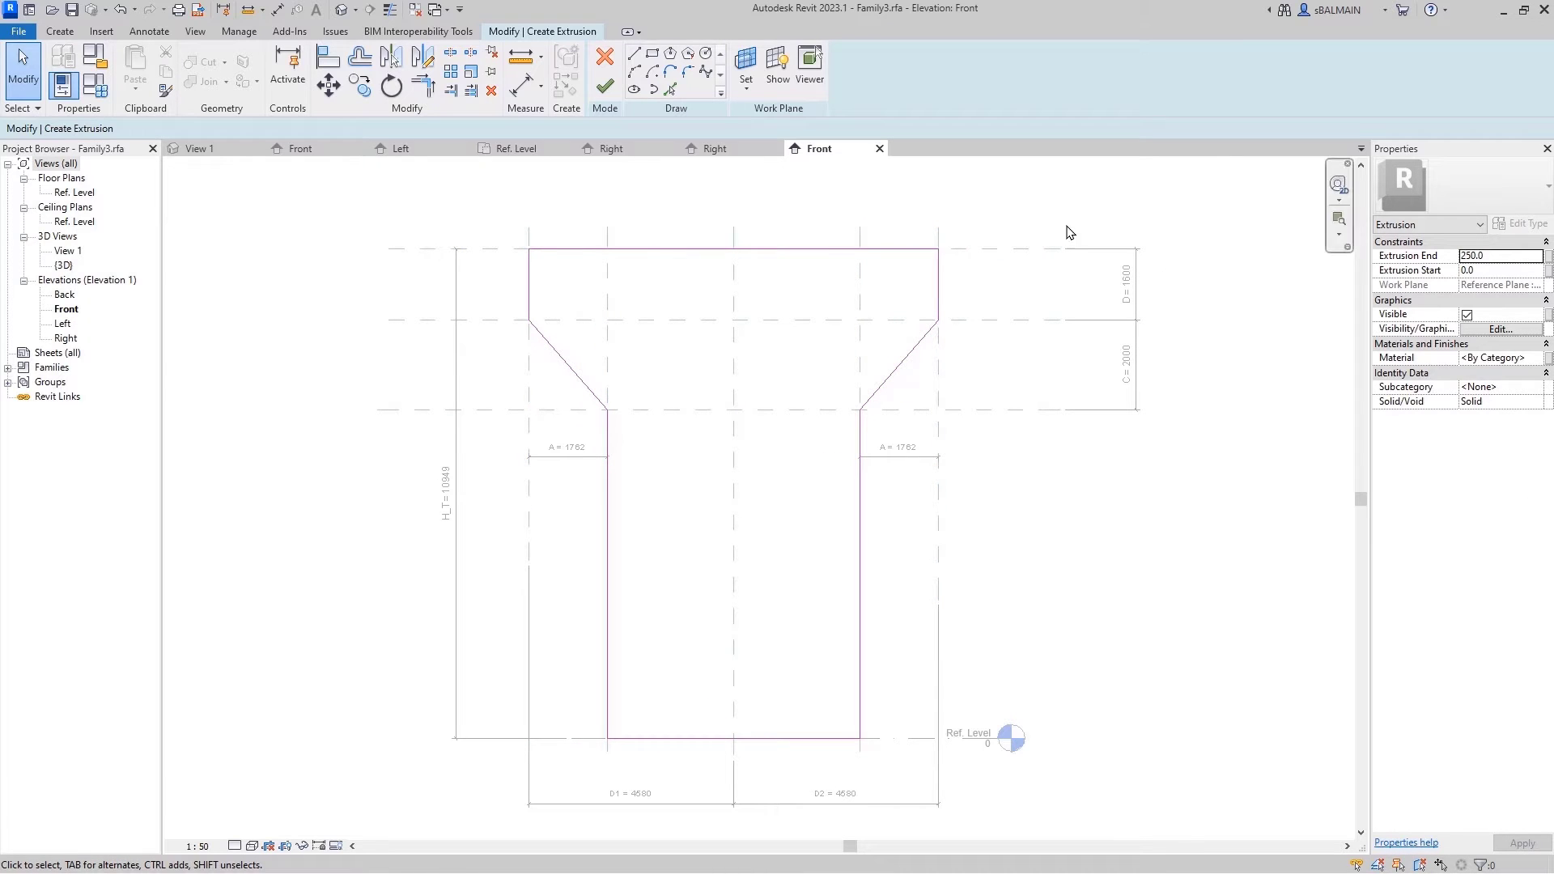
Finish the extrusion sketch and open the Left elevation
click(604, 87)
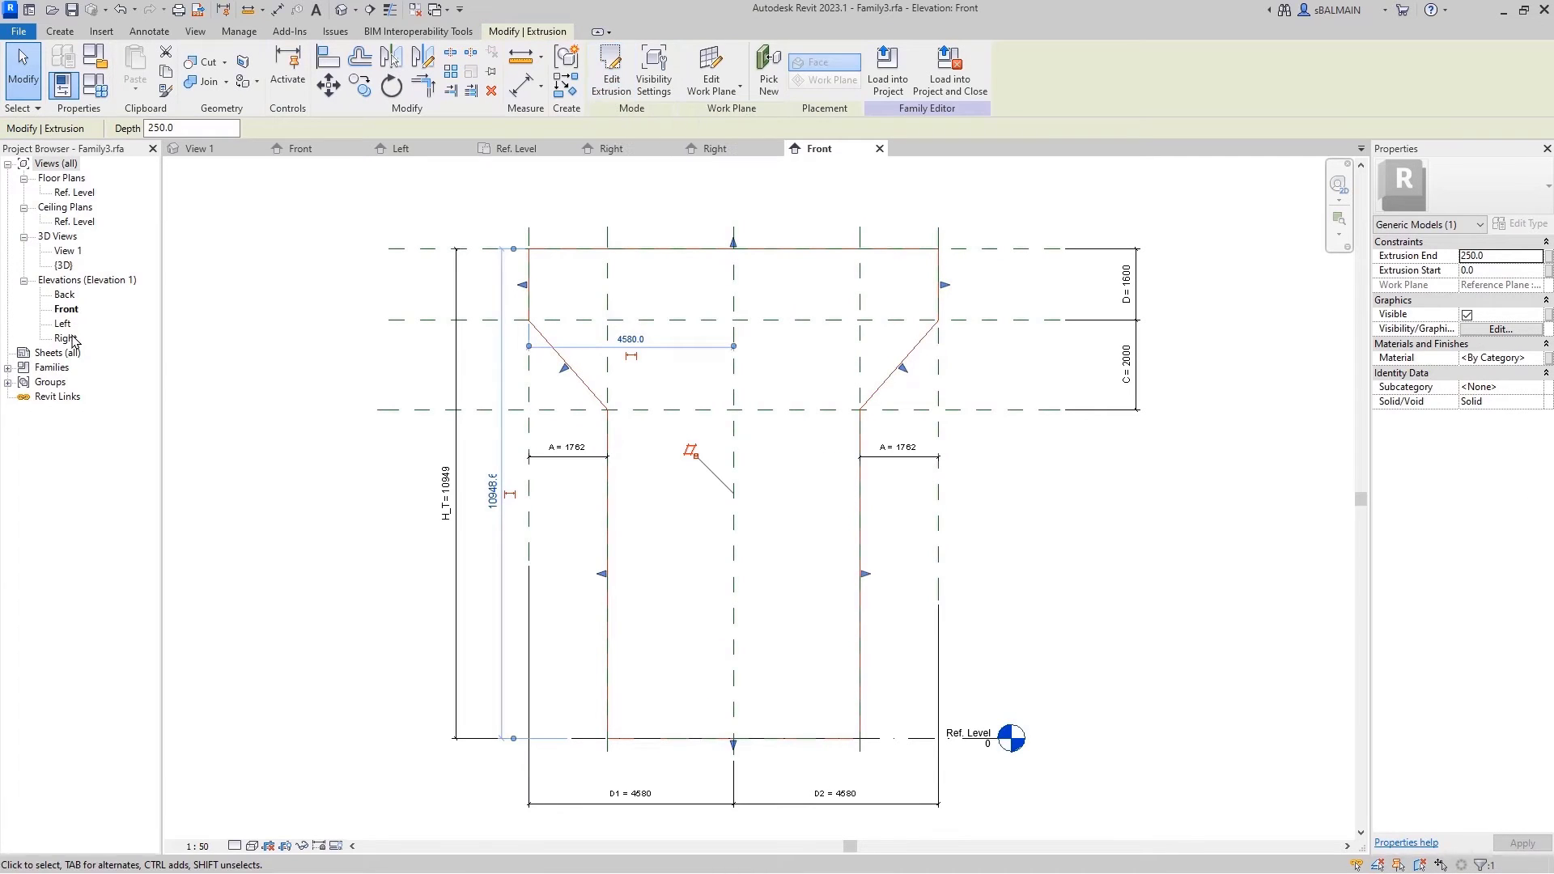
double_click(63, 323)
click(149, 30)
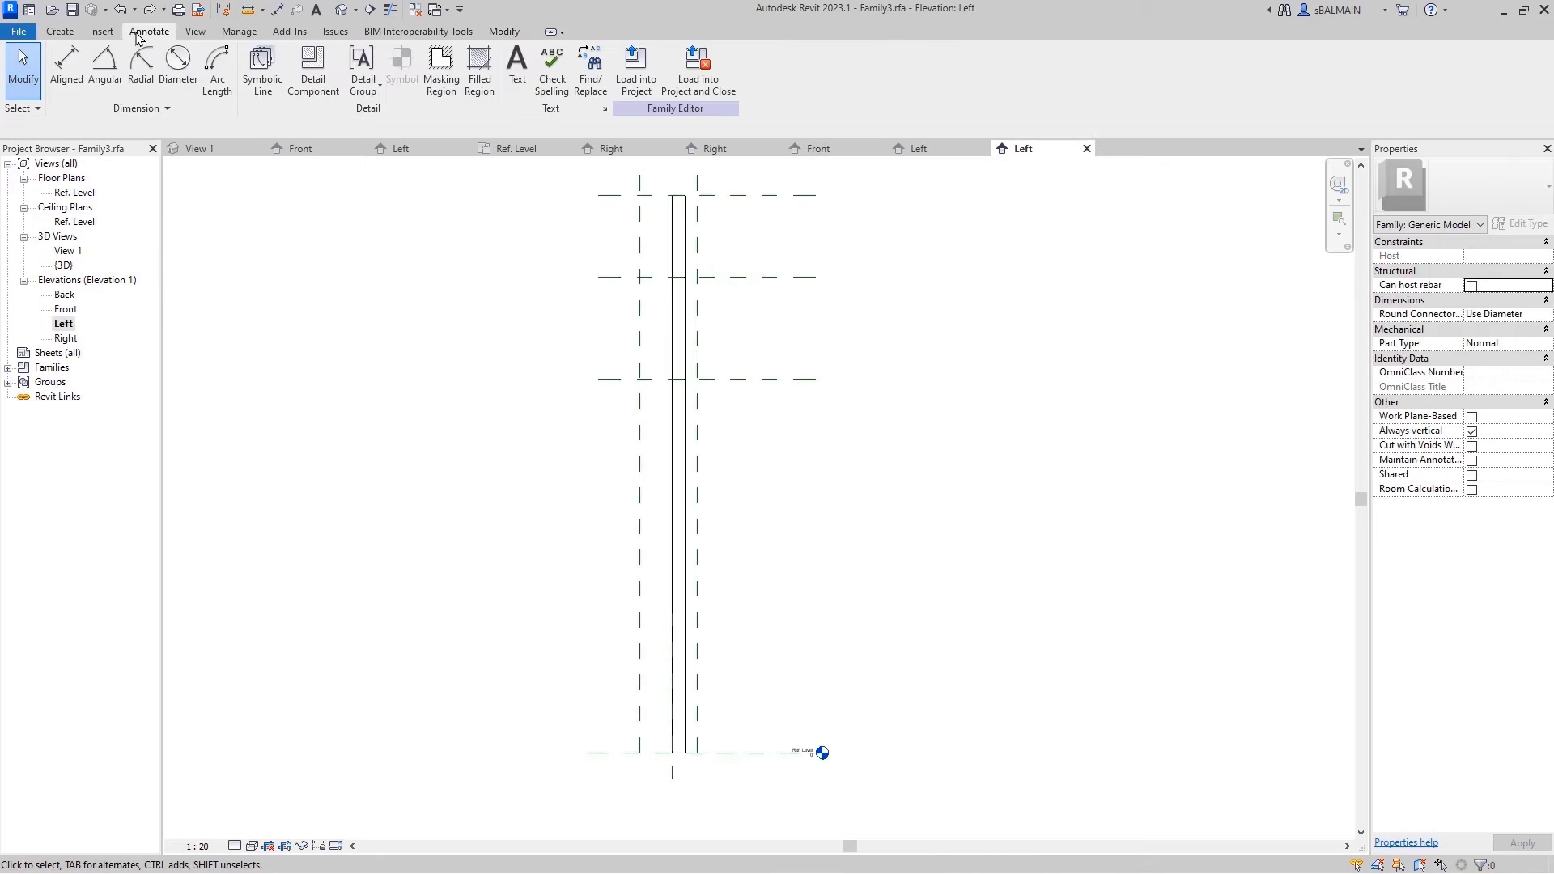
Dimension the 640 thickness and 1140 overall depth, and switch the view to Shaded
click(59, 65)
scroll(748, 553, up, 2)
click(669, 473)
click(718, 530)
click(723, 617)
click(670, 451)
click(758, 486)
click(758, 646)
key(Escape)
key(Escape)
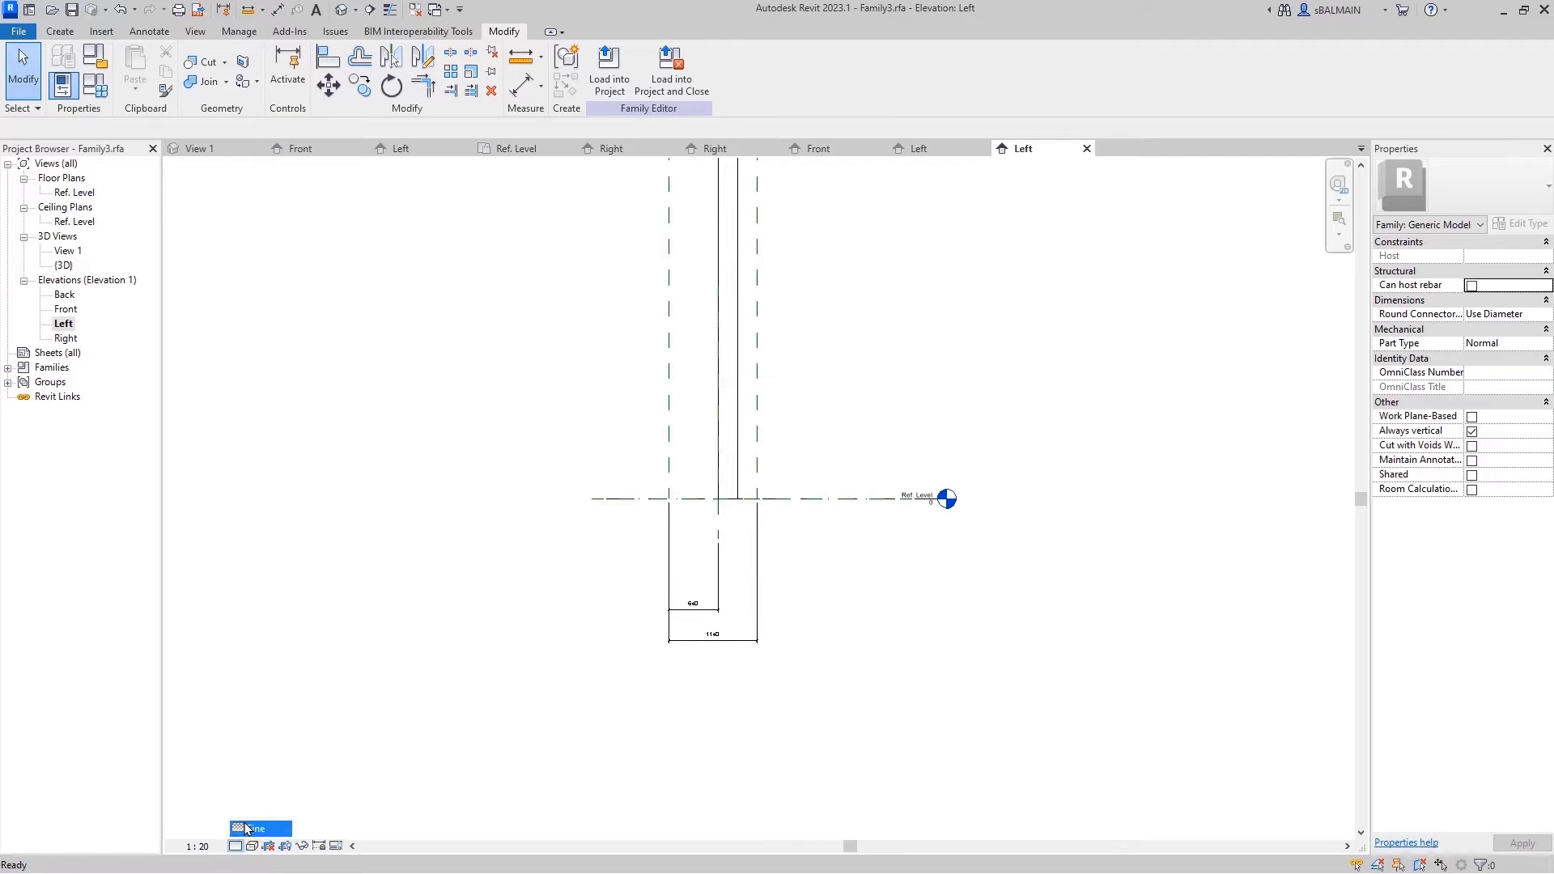
click(253, 847)
click(276, 795)
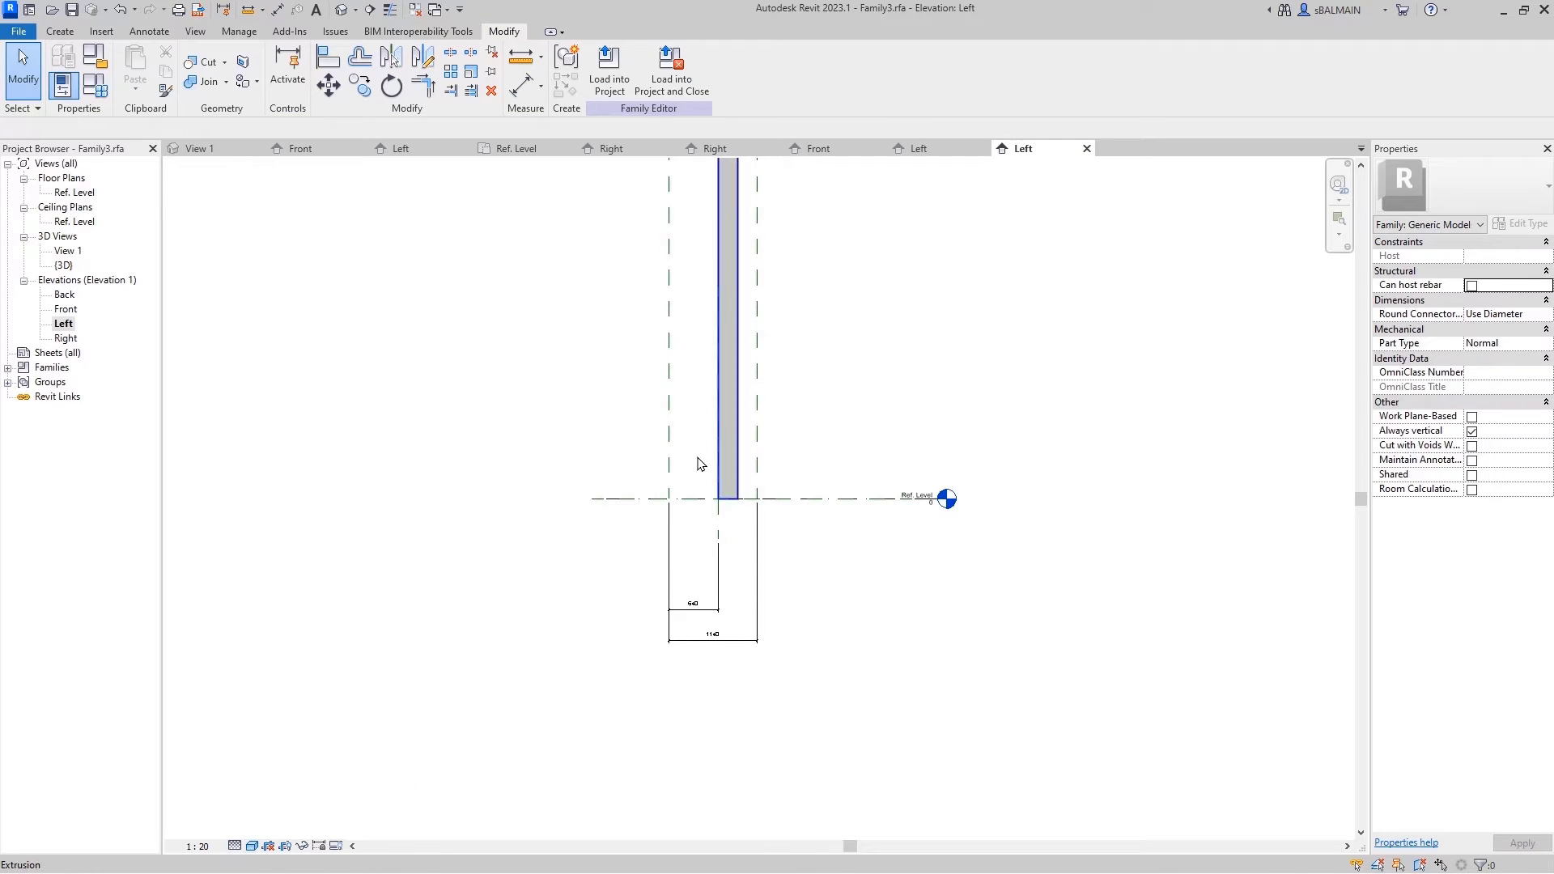
Label the 640 dimension E and the 1140 dimension Depth
click(694, 608)
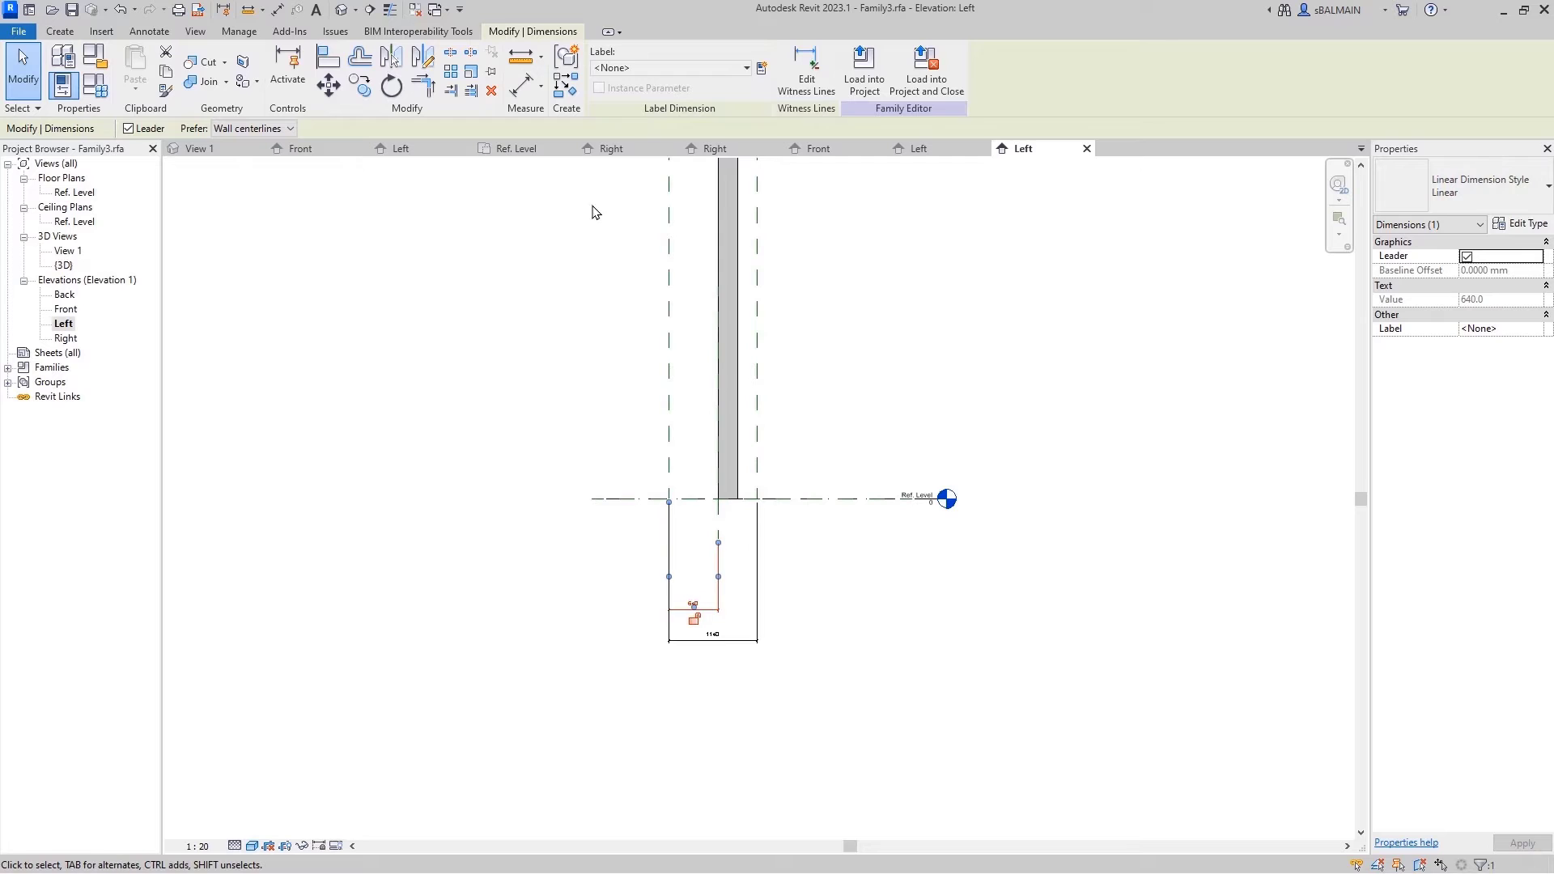
click(638, 73)
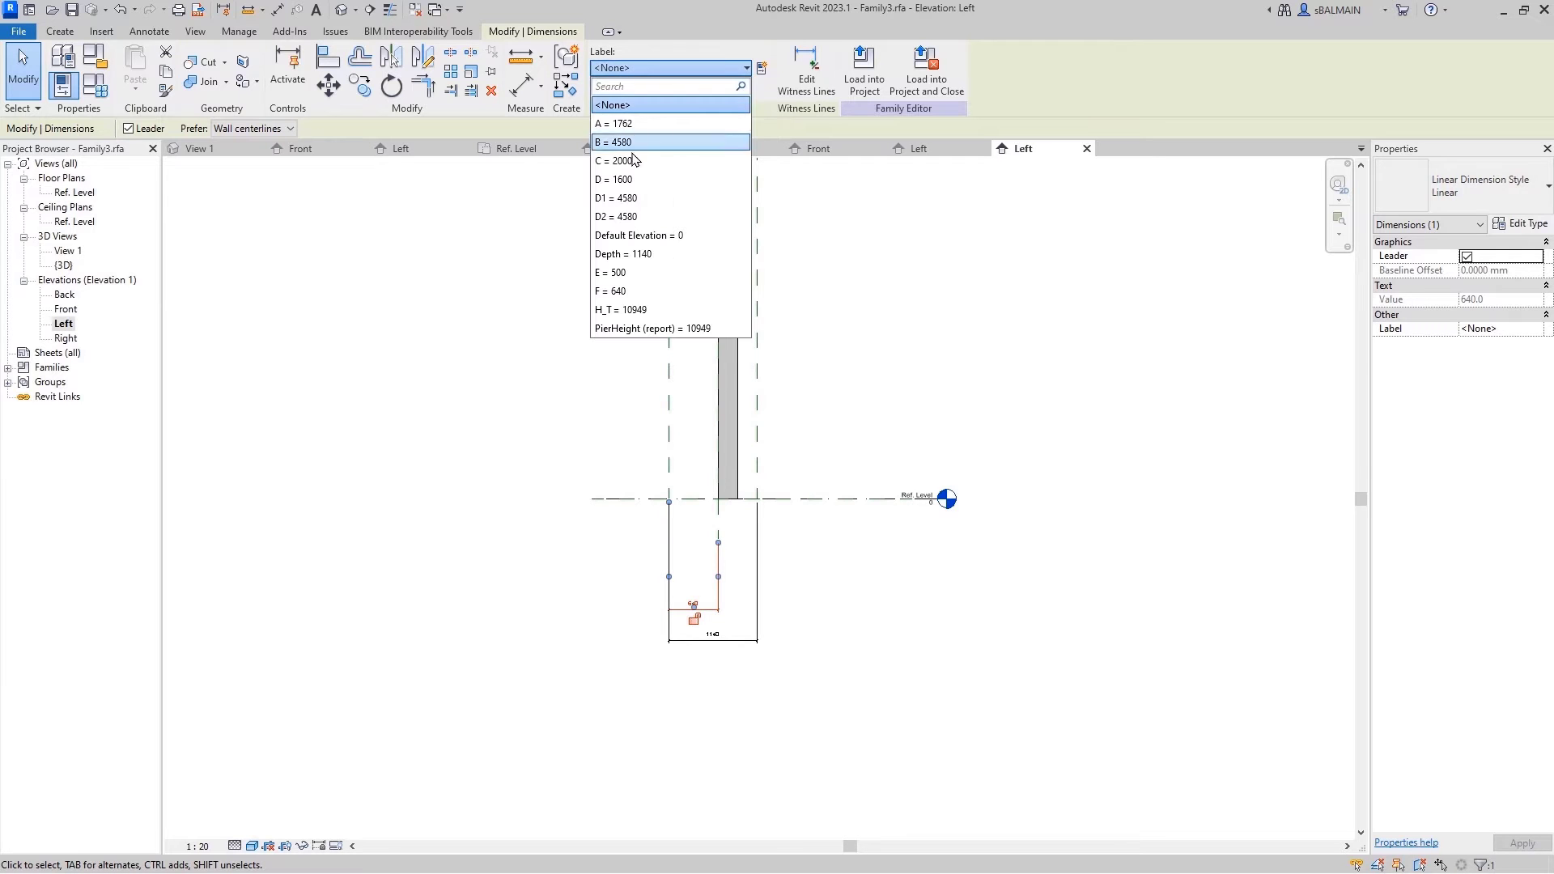
click(648, 251)
click(812, 617)
click(721, 636)
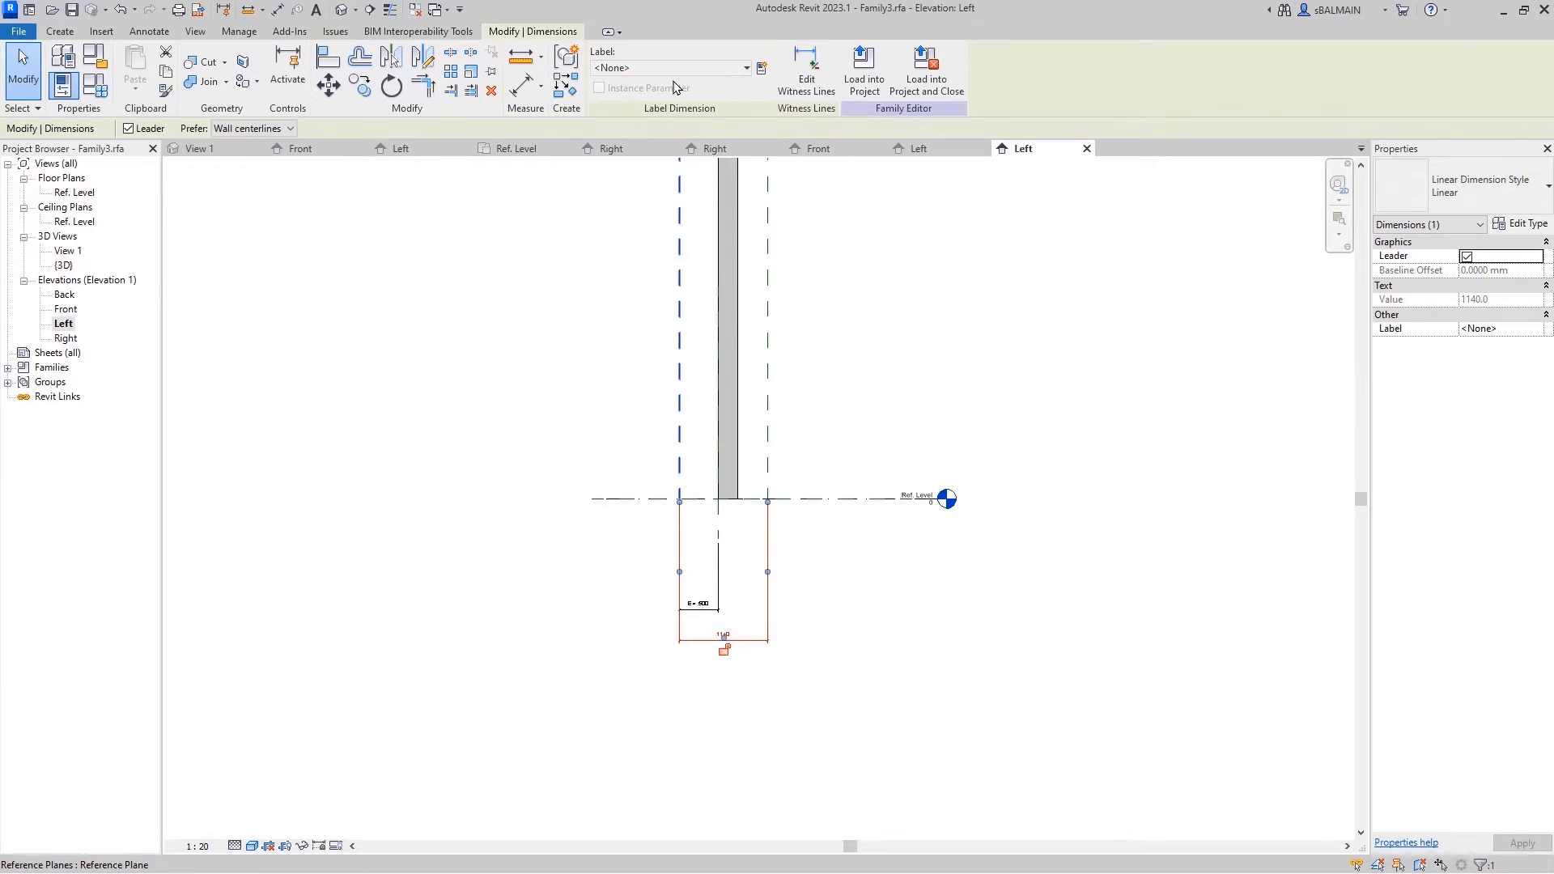
click(677, 71)
click(623, 253)
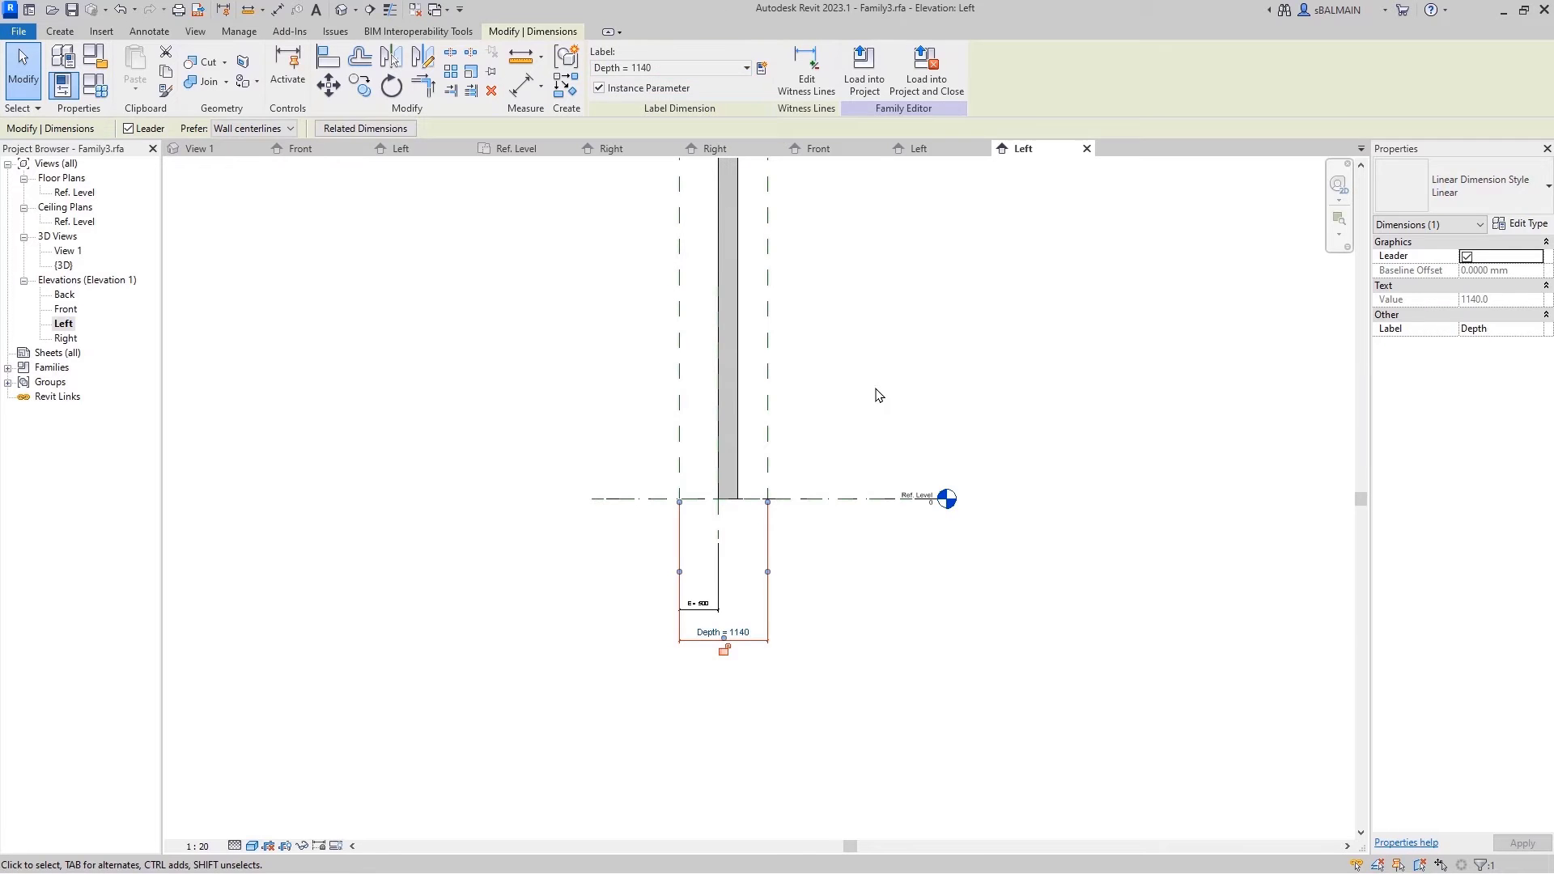
click(877, 392)
Drag the extrusion's end out to the left reference plane
click(737, 397)
scroll(779, 488, down, 2)
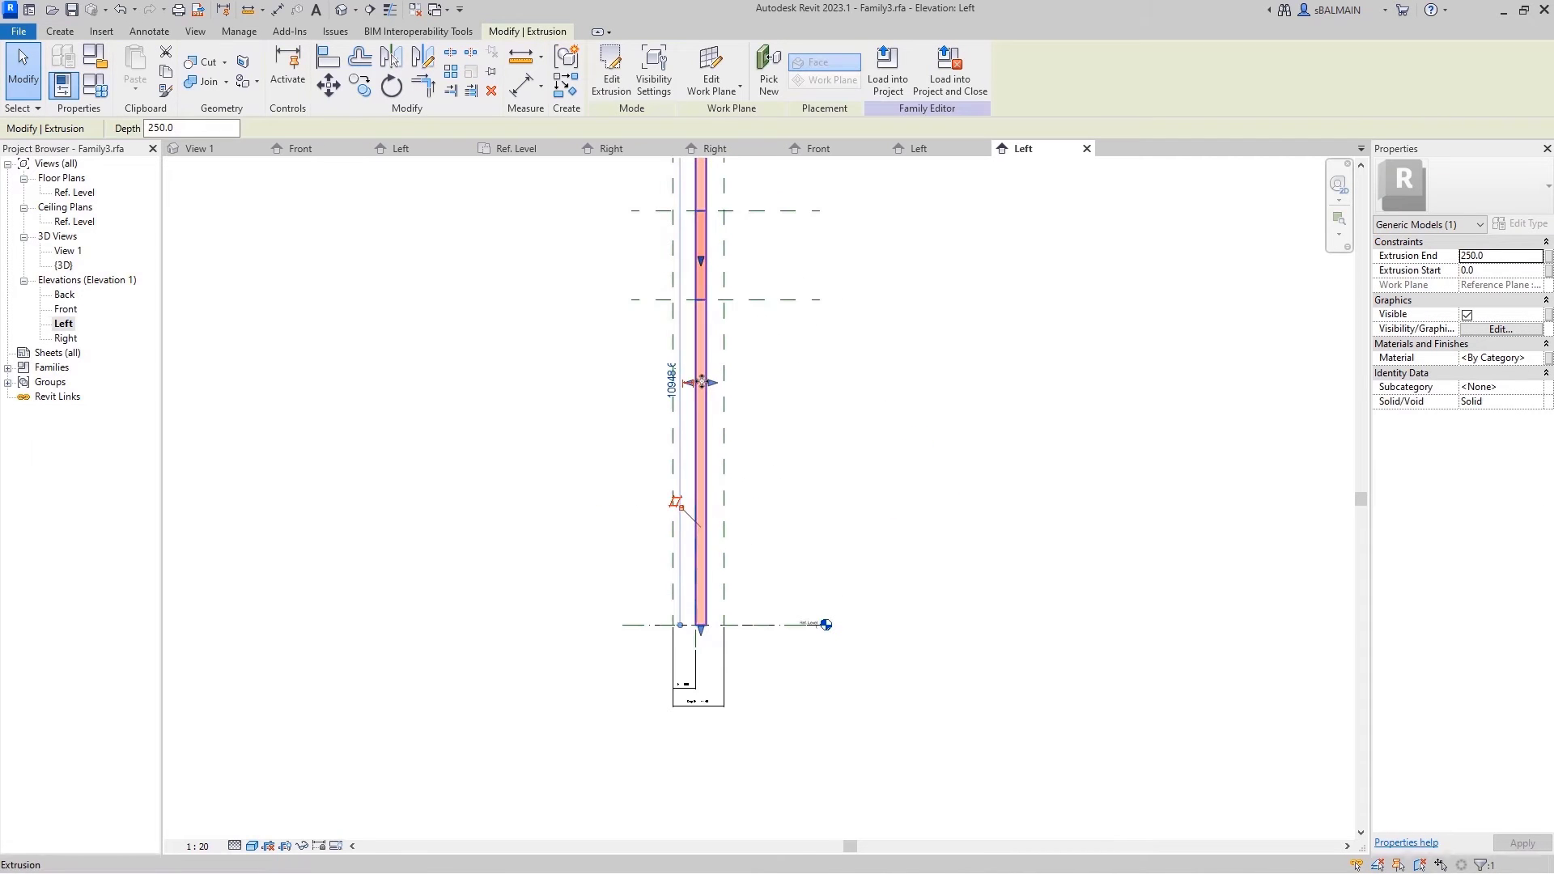
drag(719, 384, 671, 384)
click(815, 403)
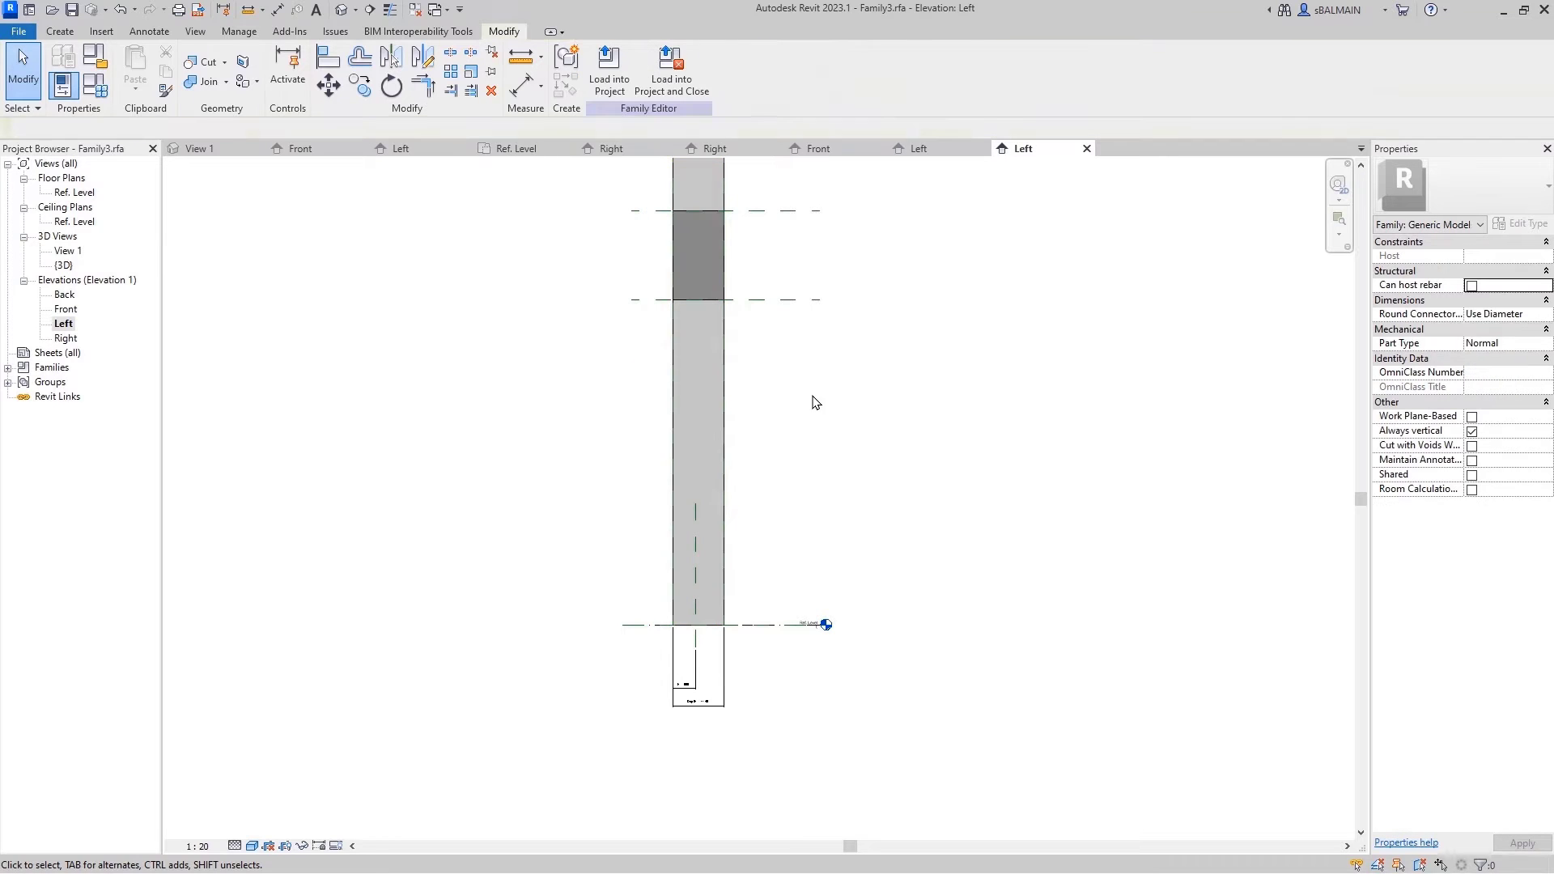
Open the default 3D view and the Family Types dialog
key(3)
key(d)
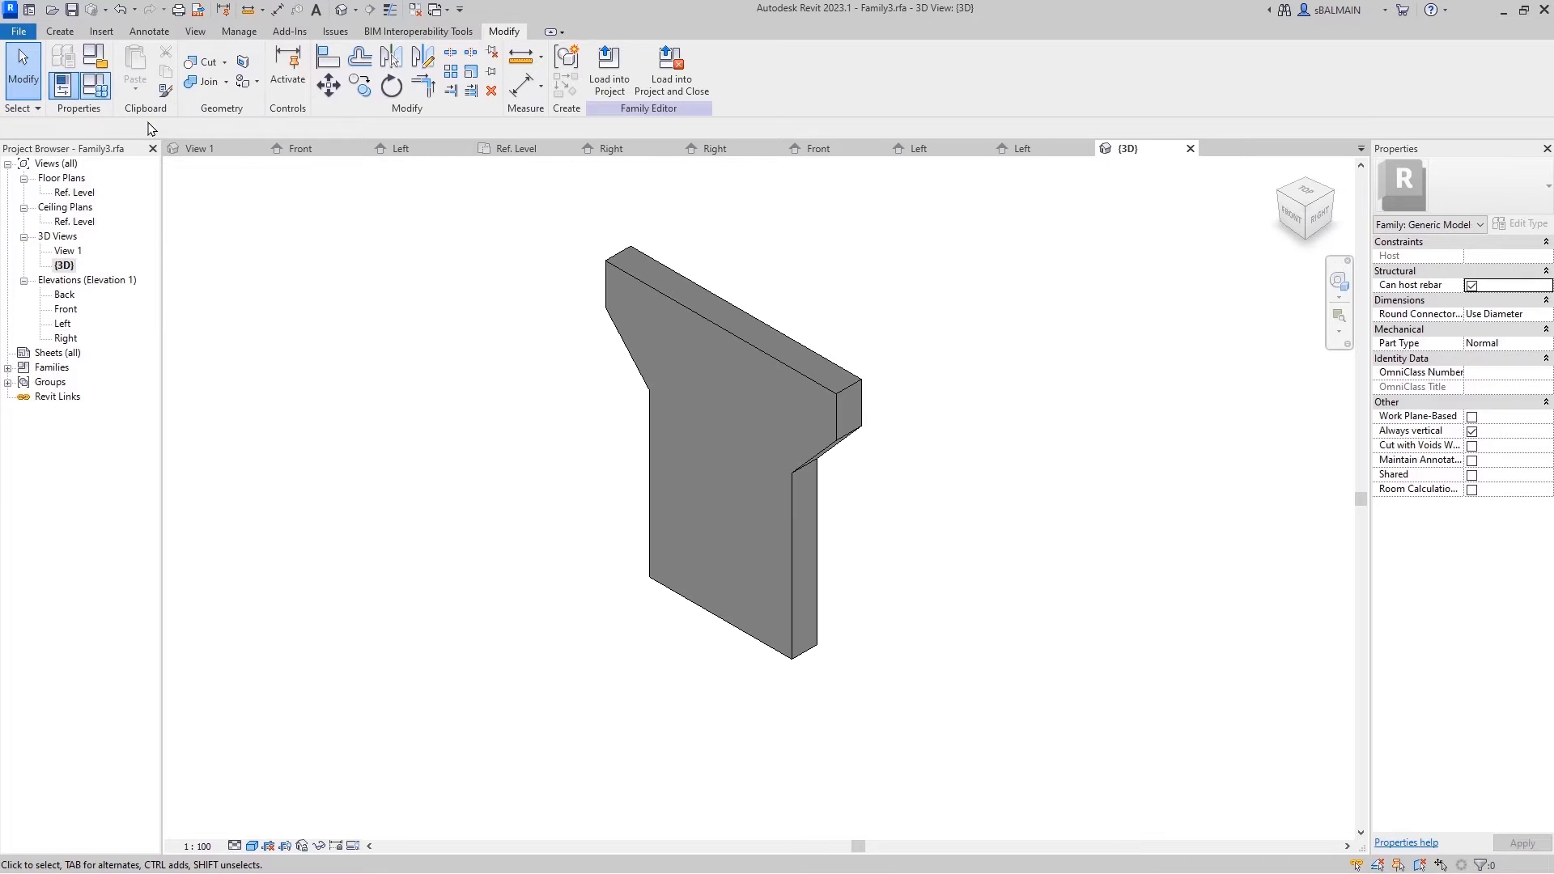
click(94, 88)
drag(1238, 243, 1100, 228)
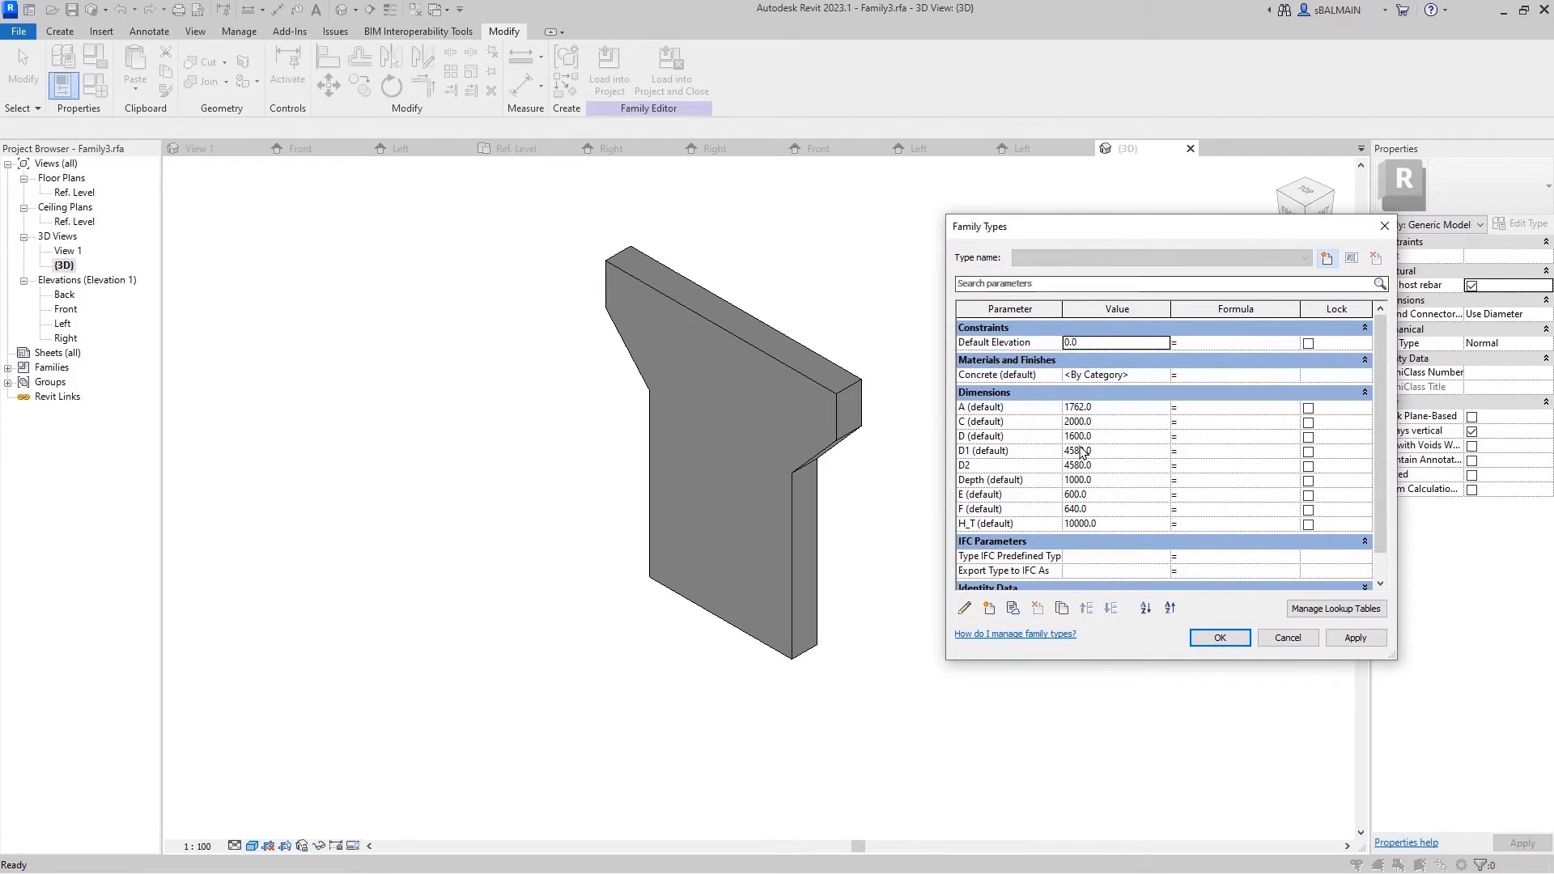
Flex the family to H_T 12000, A 1000, and D1 and D2 4000
click(1115, 524)
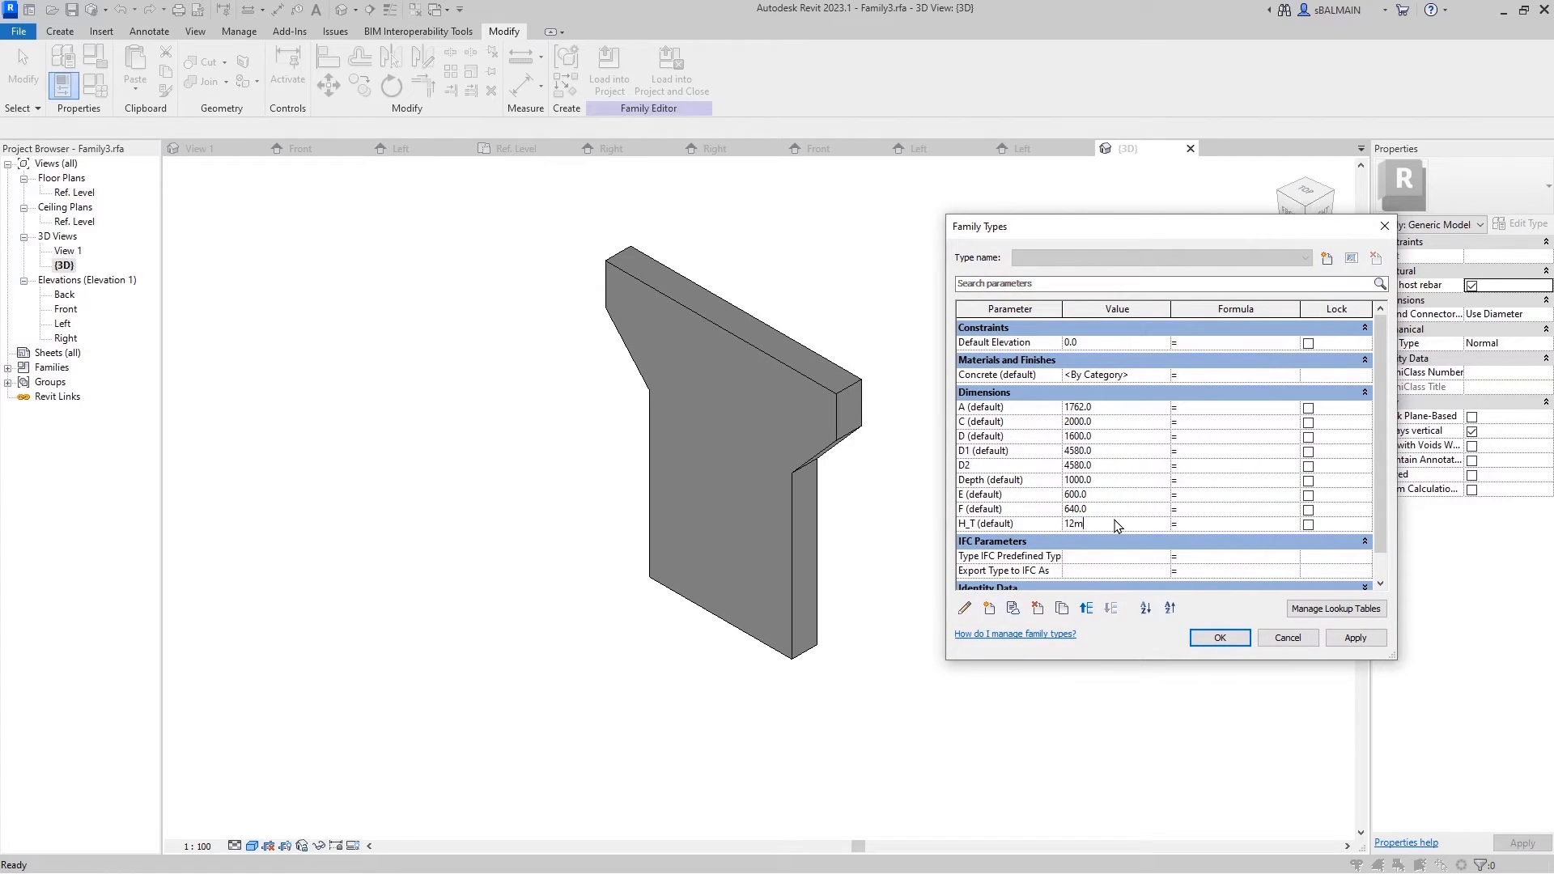
click(1356, 639)
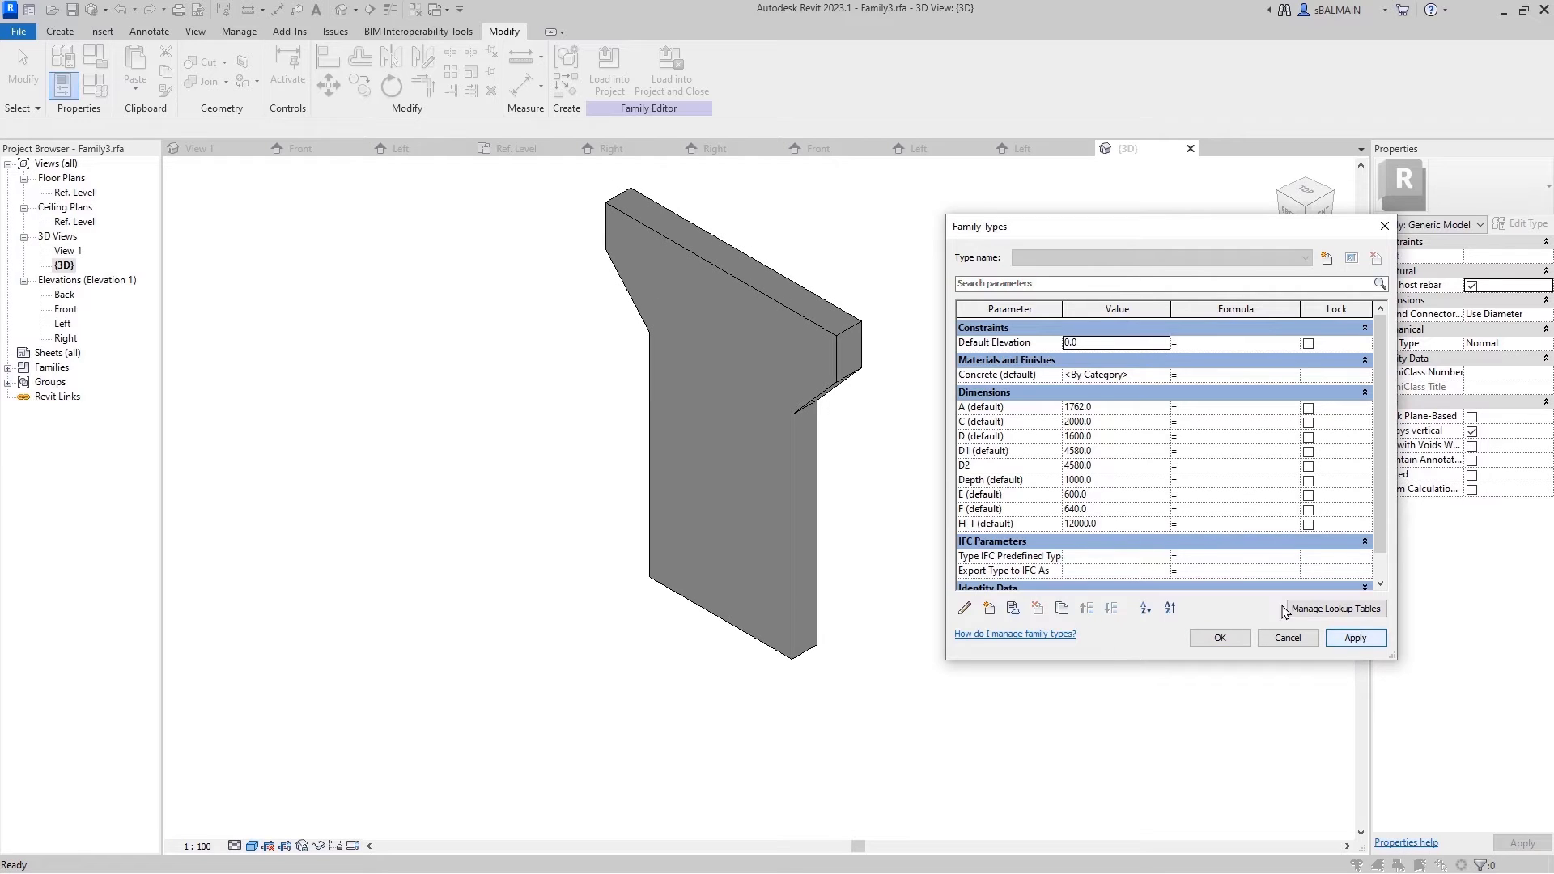
click(1109, 413)
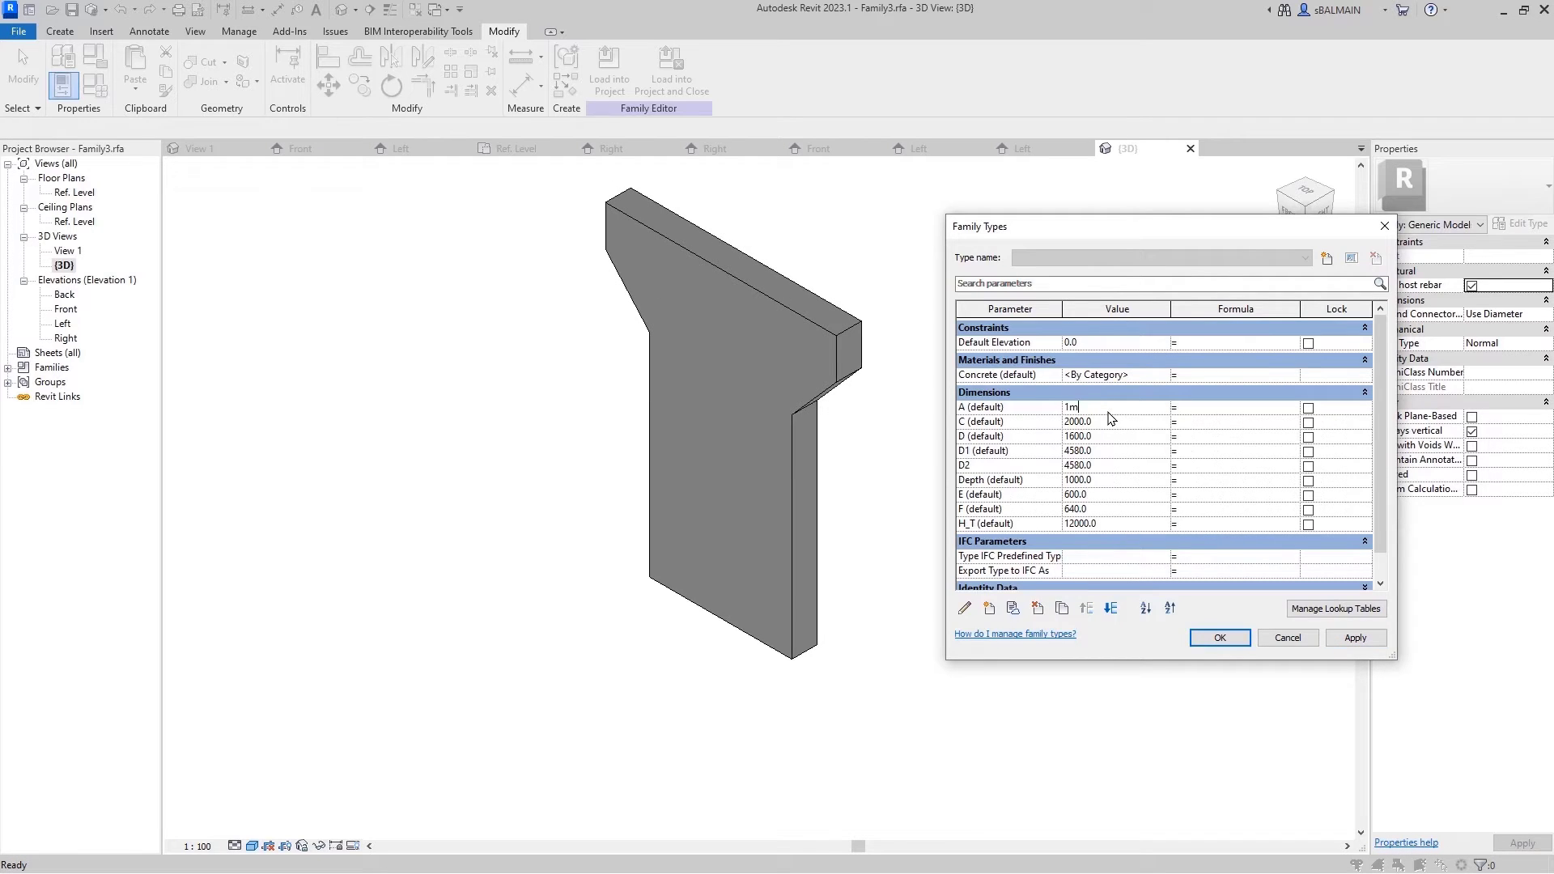
click(1356, 639)
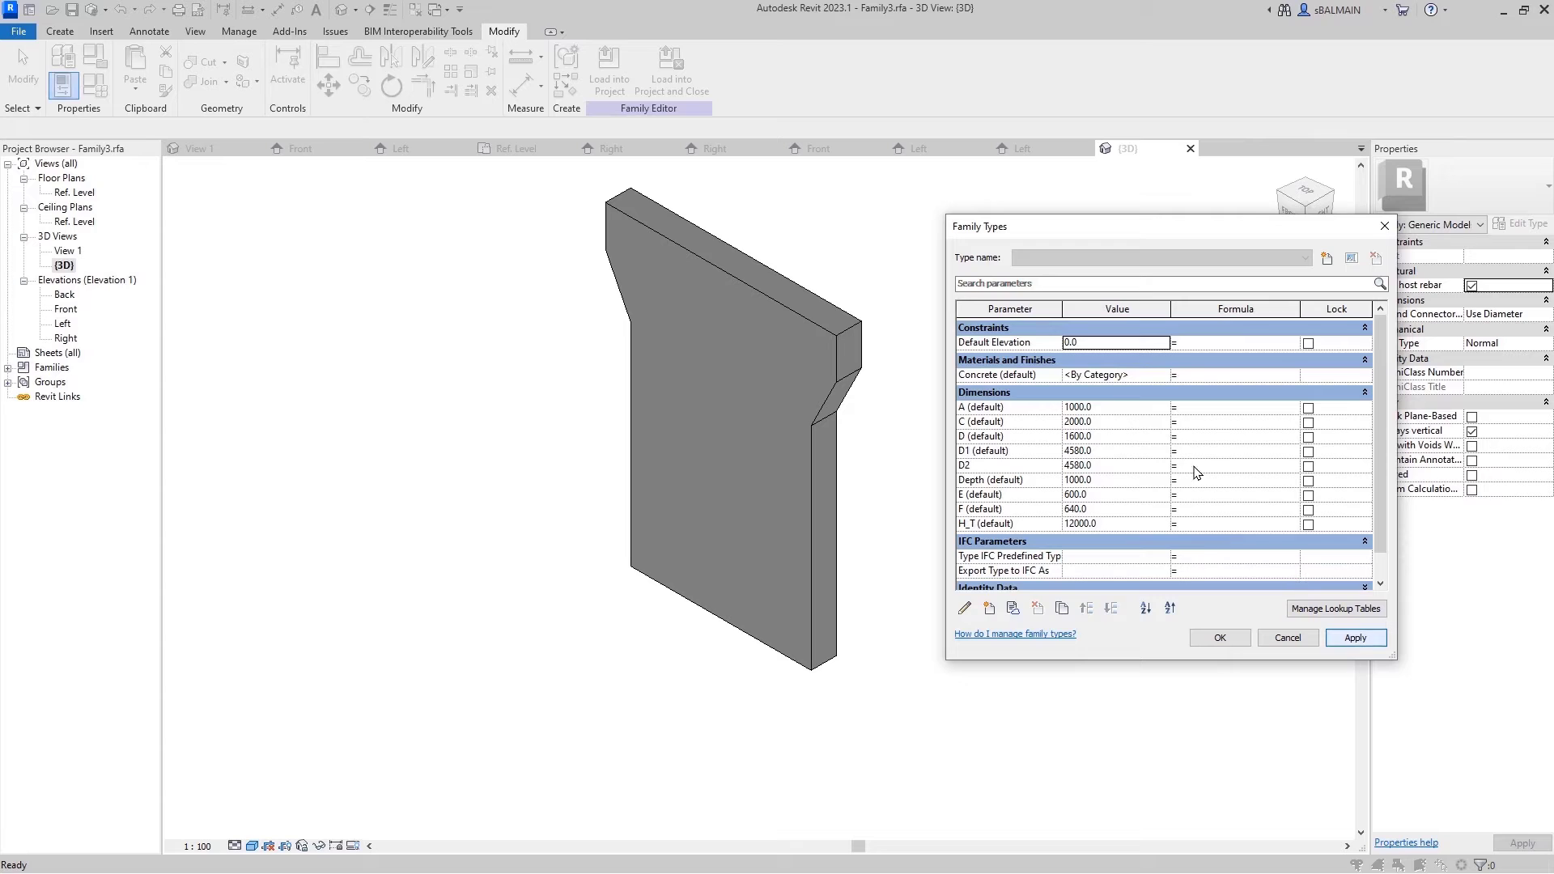
click(1108, 451)
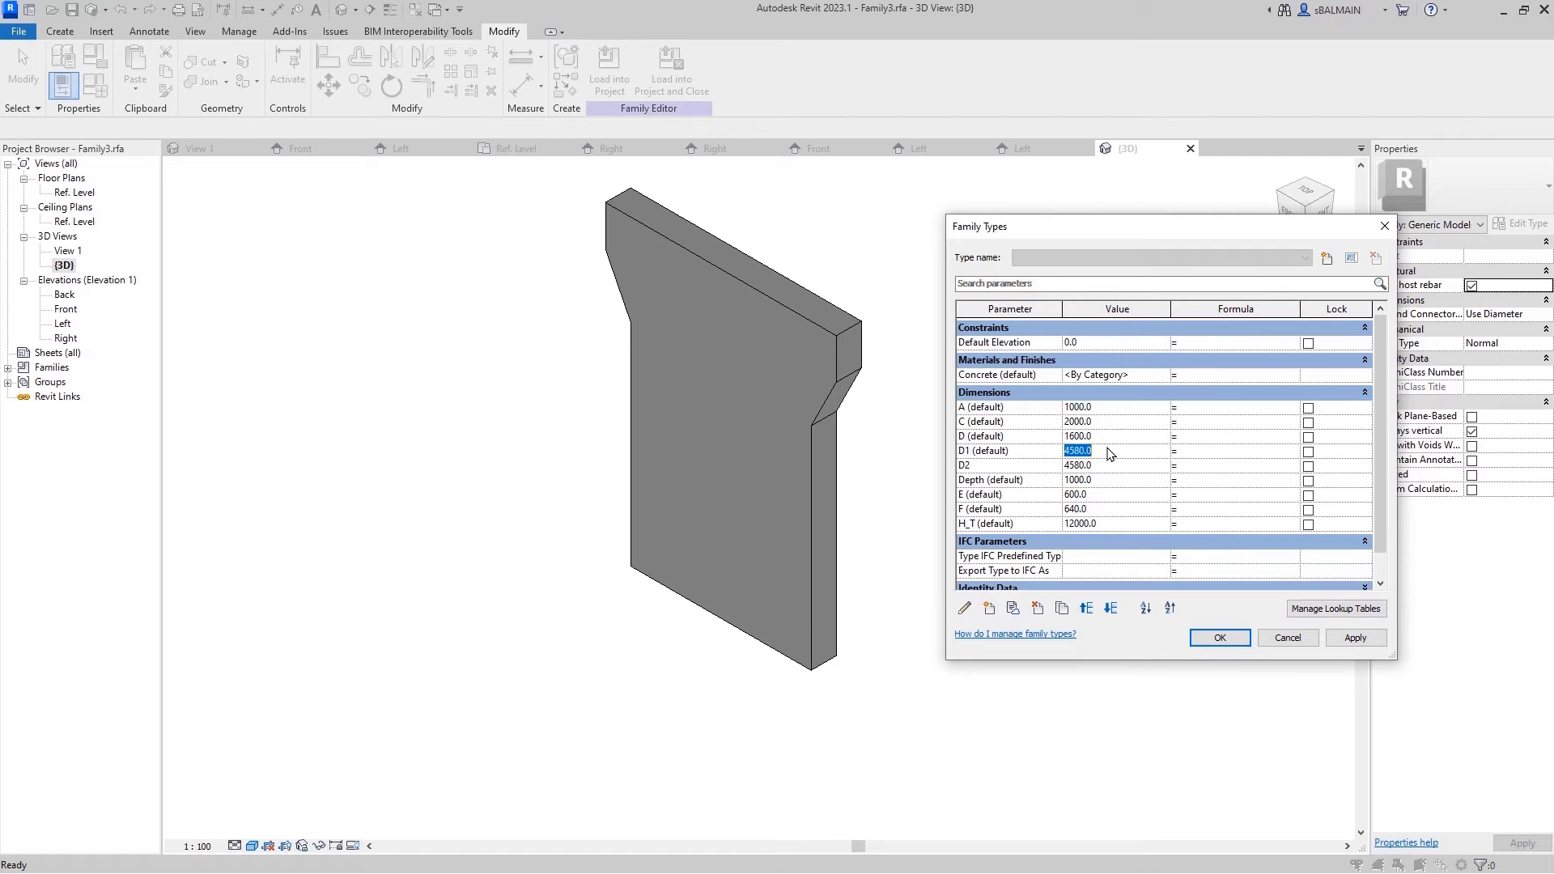
click(1129, 466)
click(1332, 637)
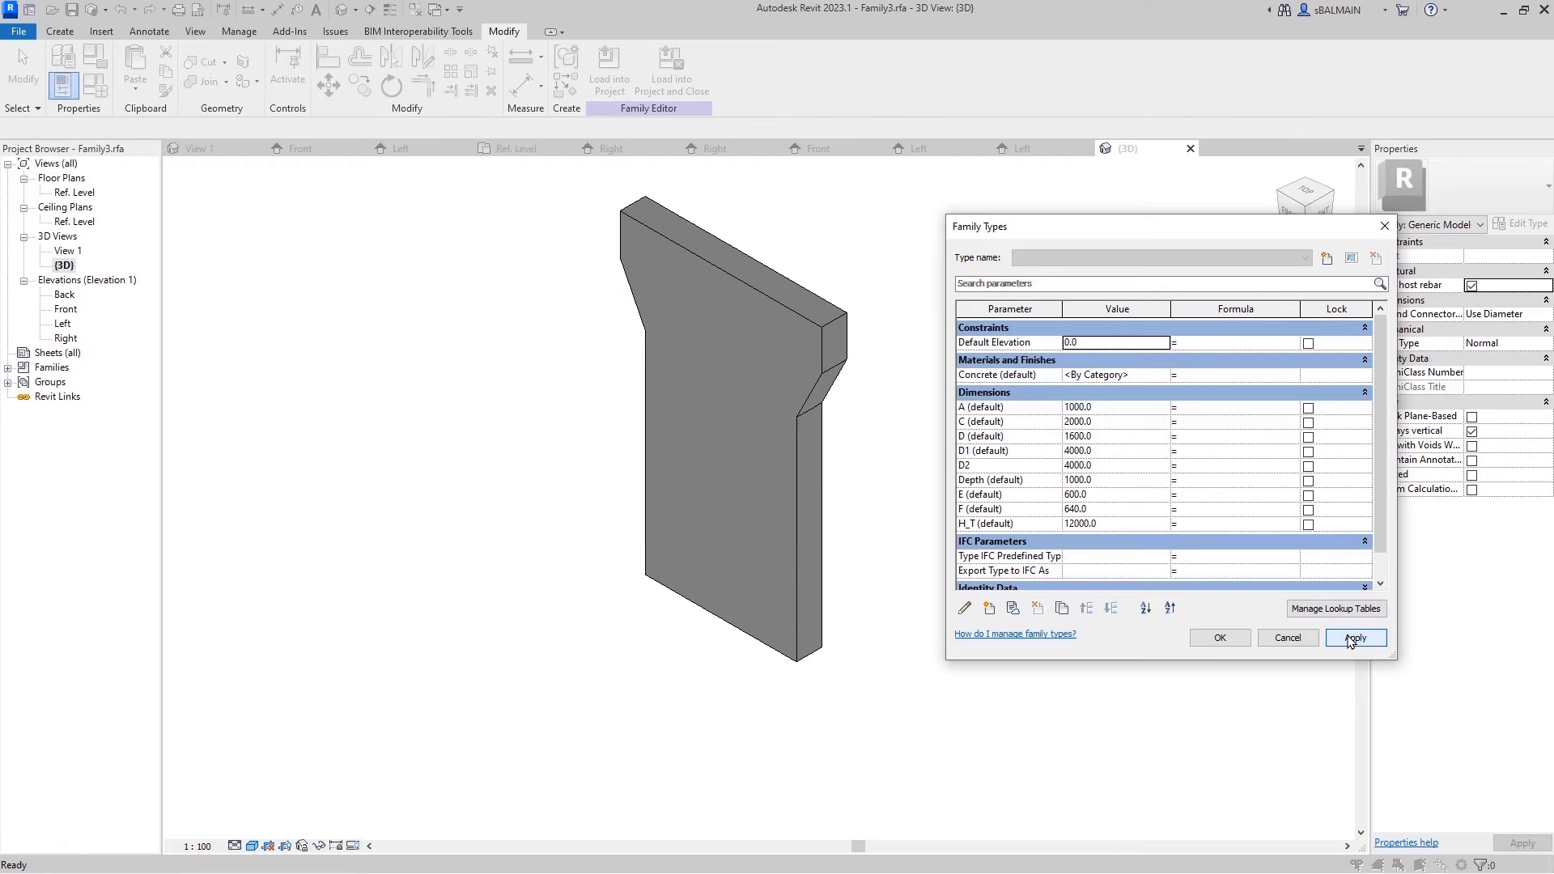
click(1218, 640)
click(95, 55)
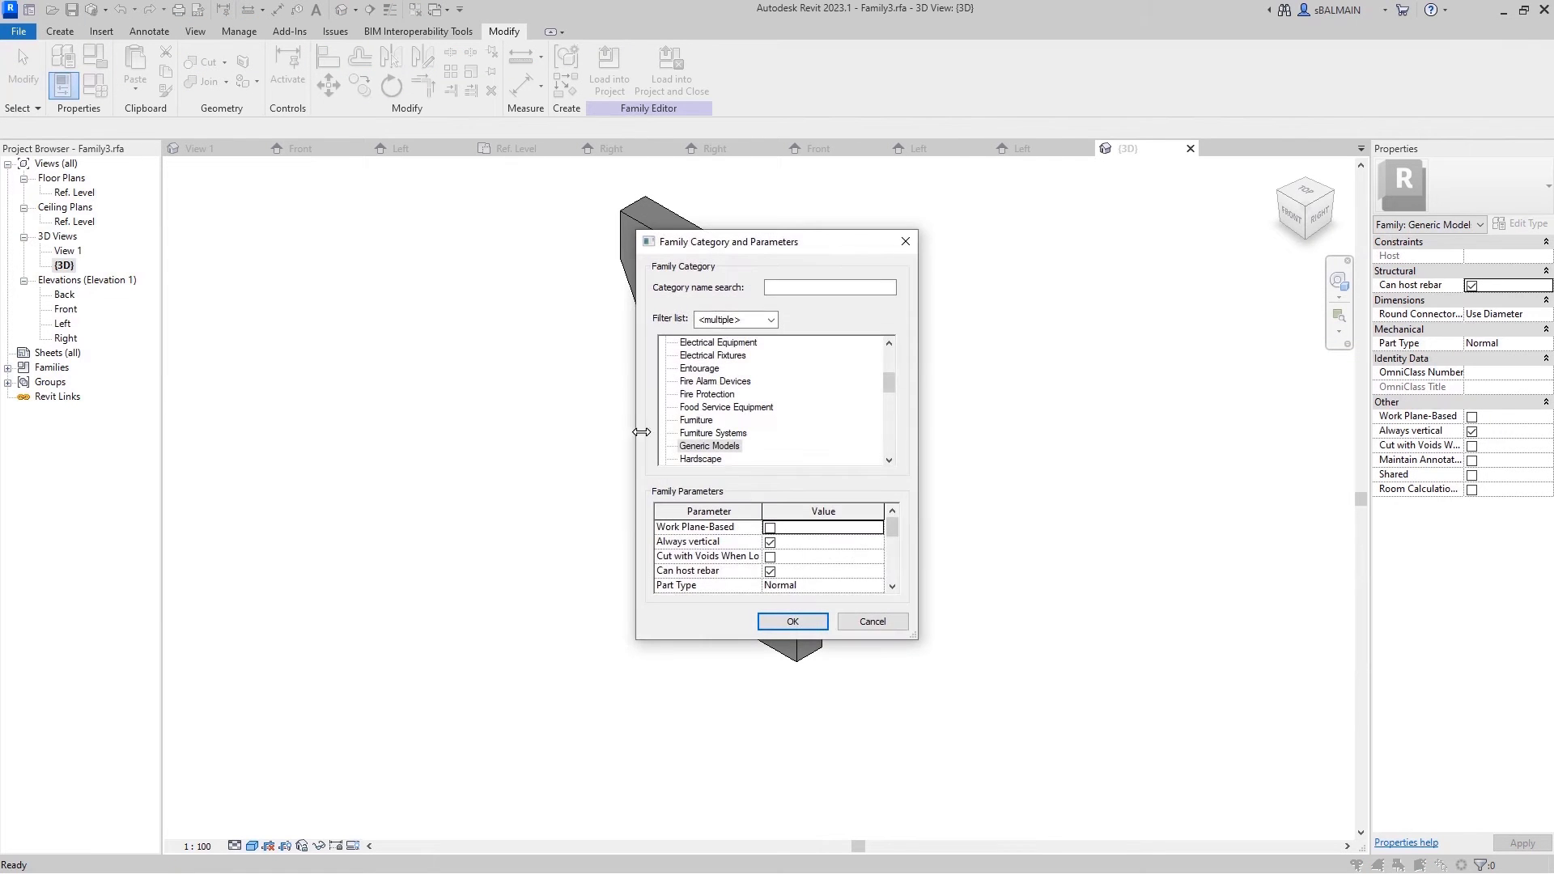
Set the family category to Piers with Can host rebar enabled
click(770, 572)
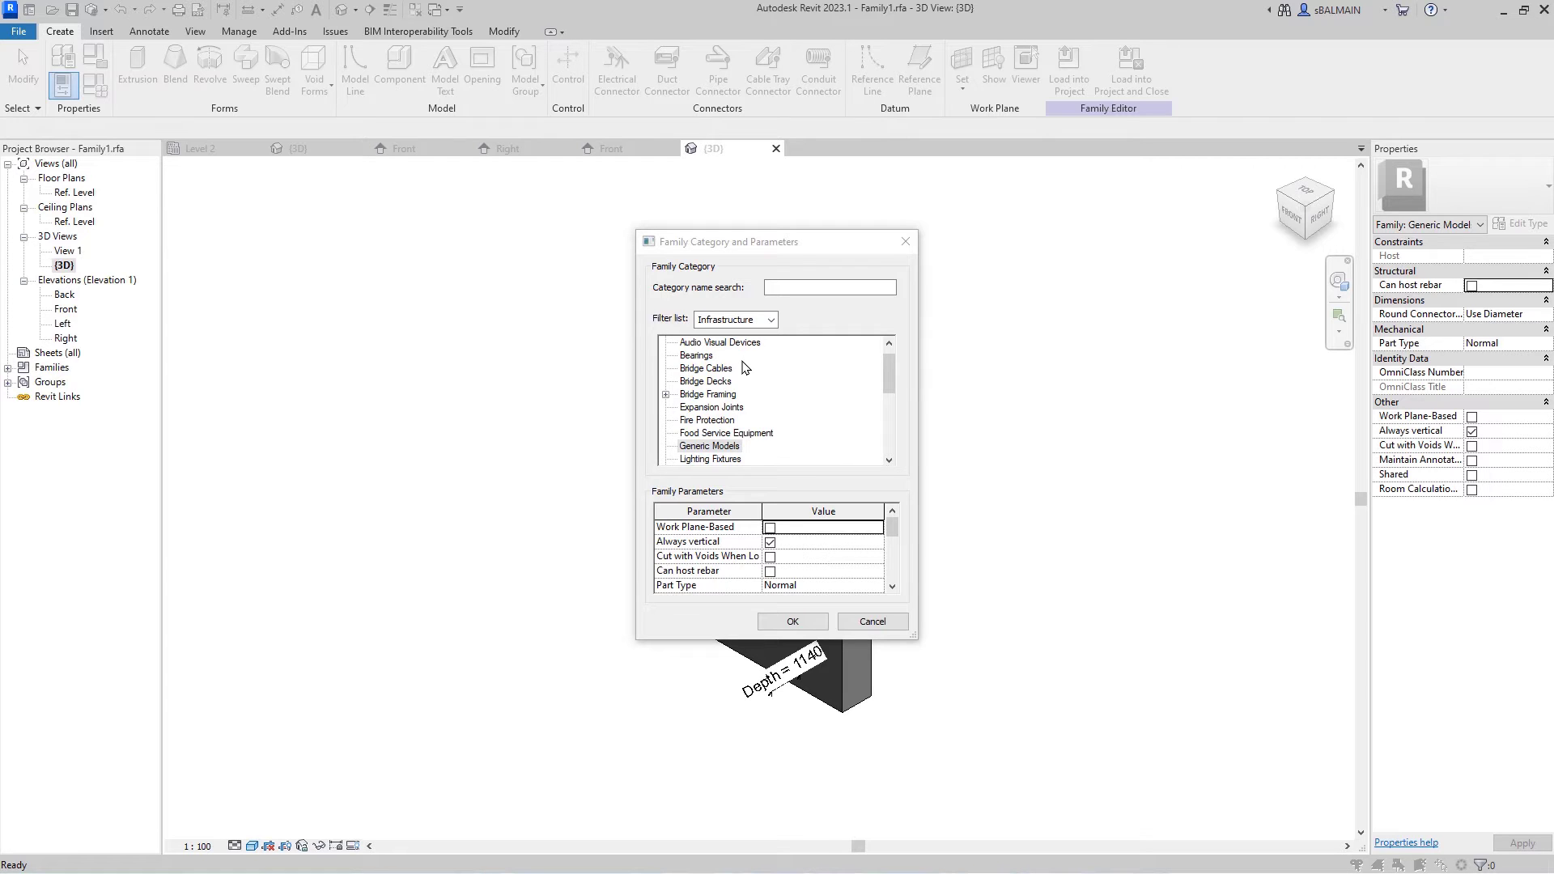
scroll(740, 397, down, 2)
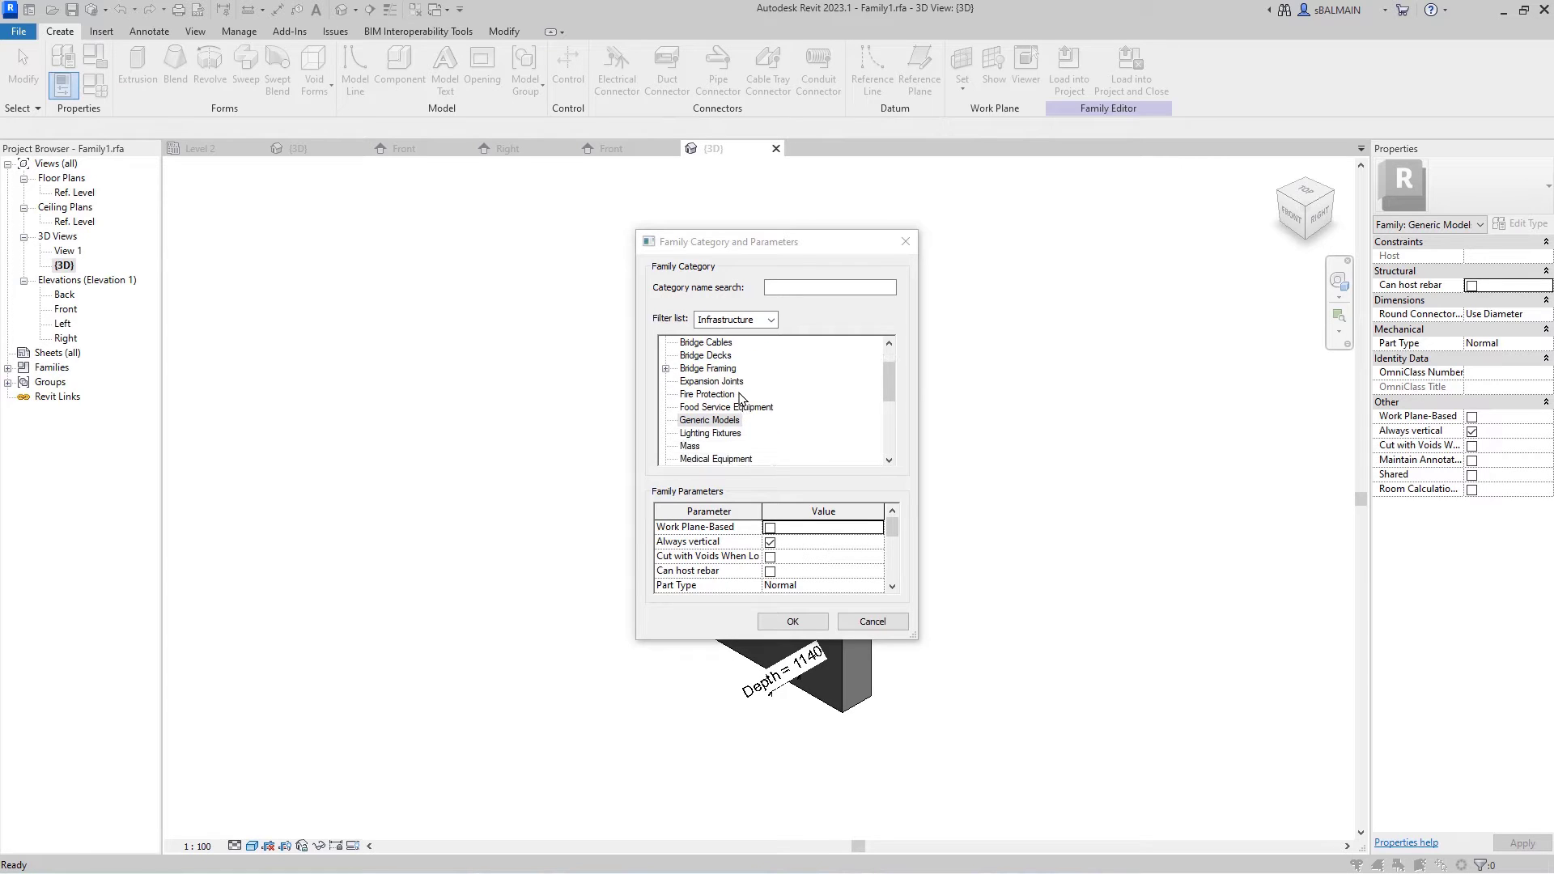
click(666, 434)
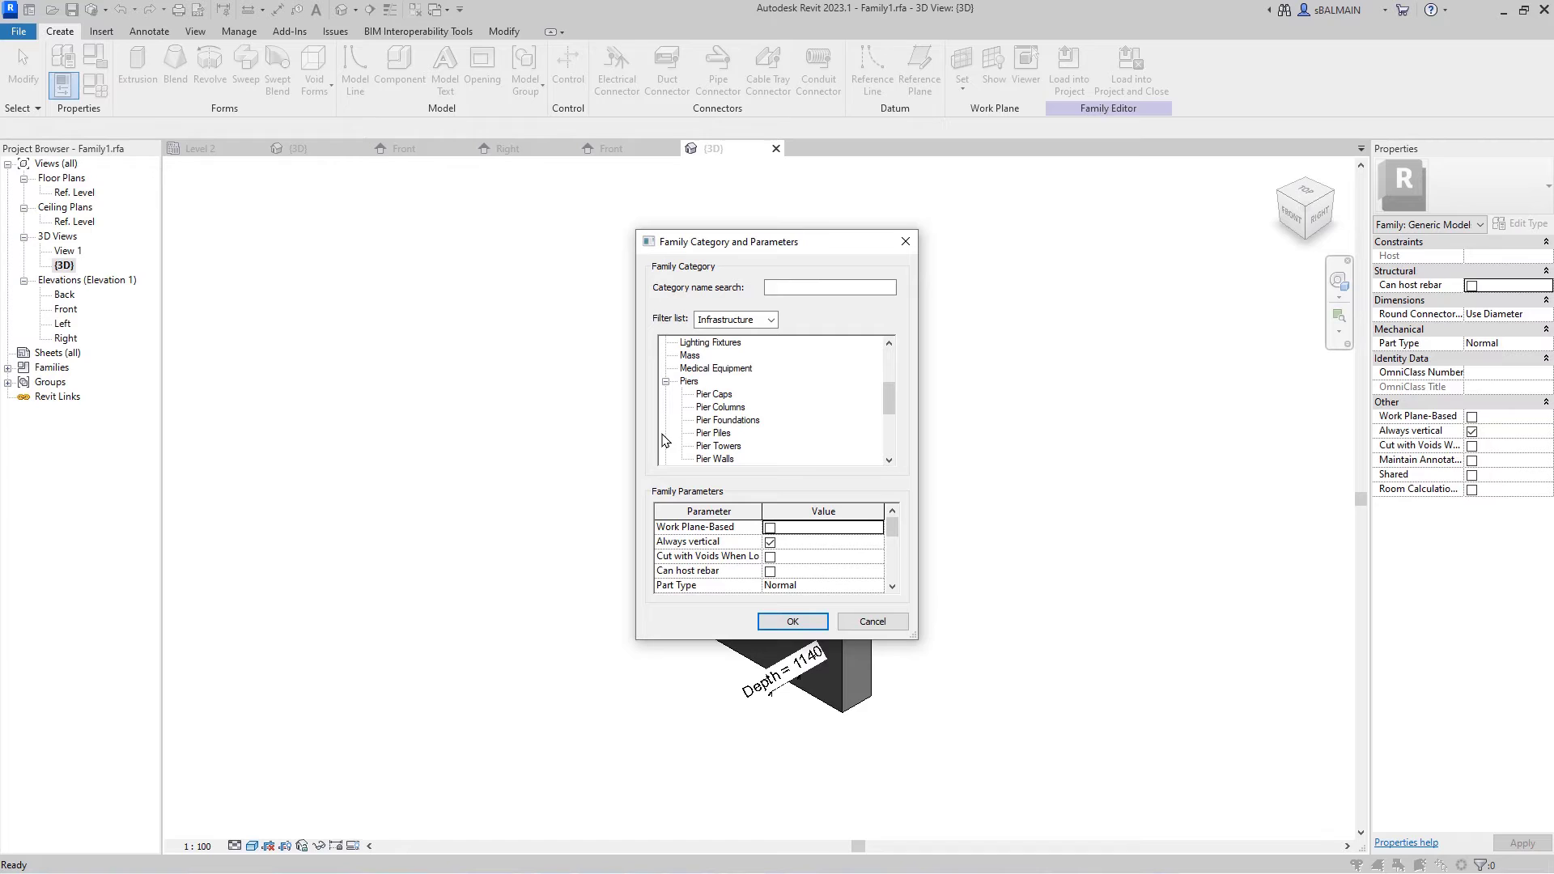
click(690, 382)
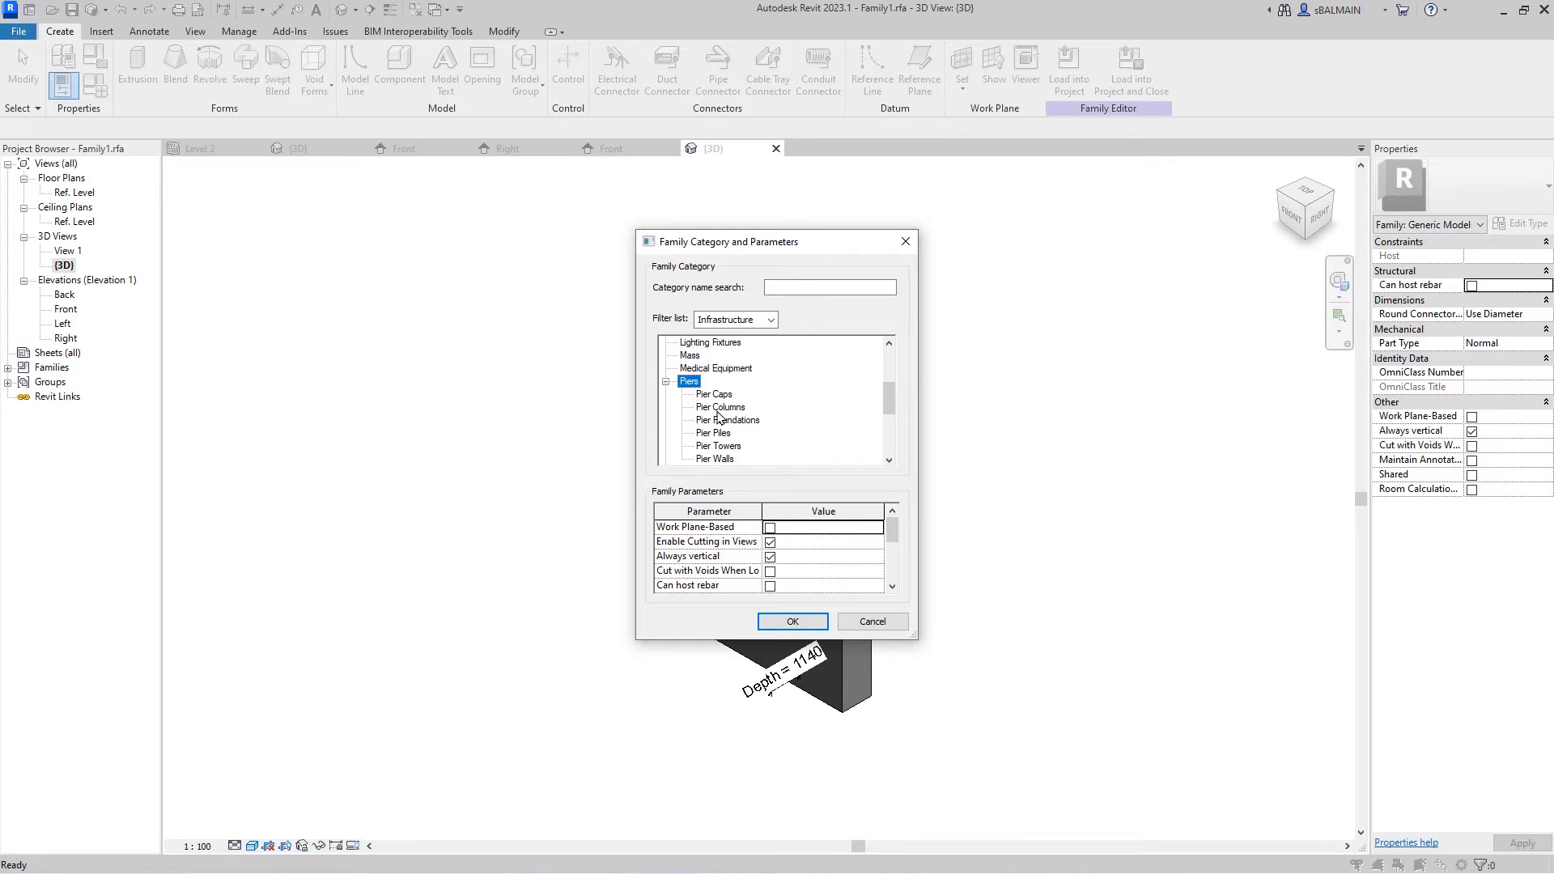
scroll(727, 419, down, 1)
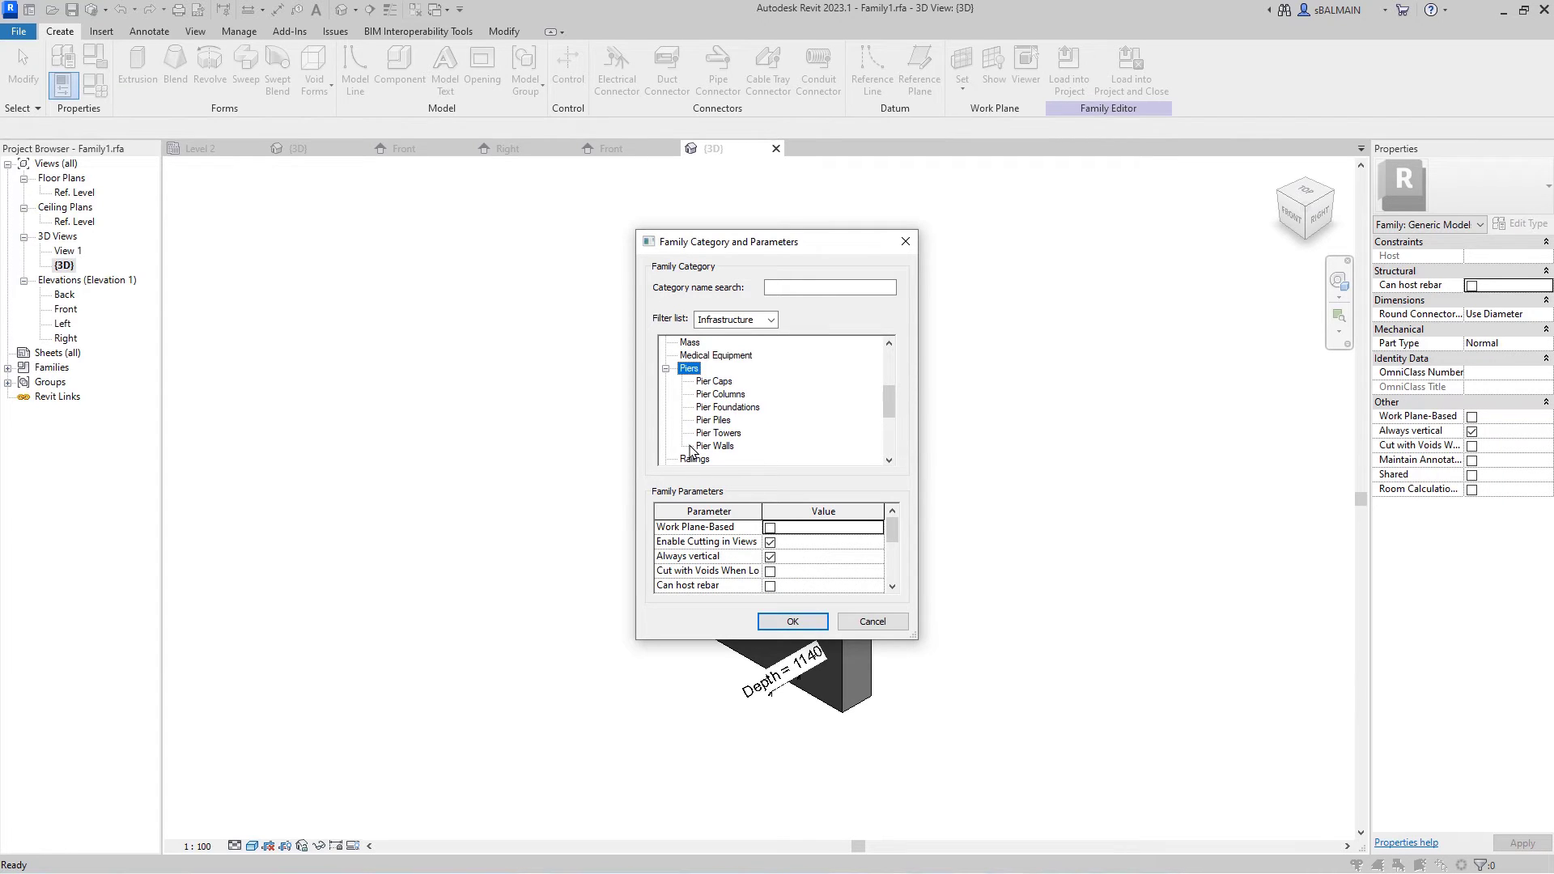
click(770, 586)
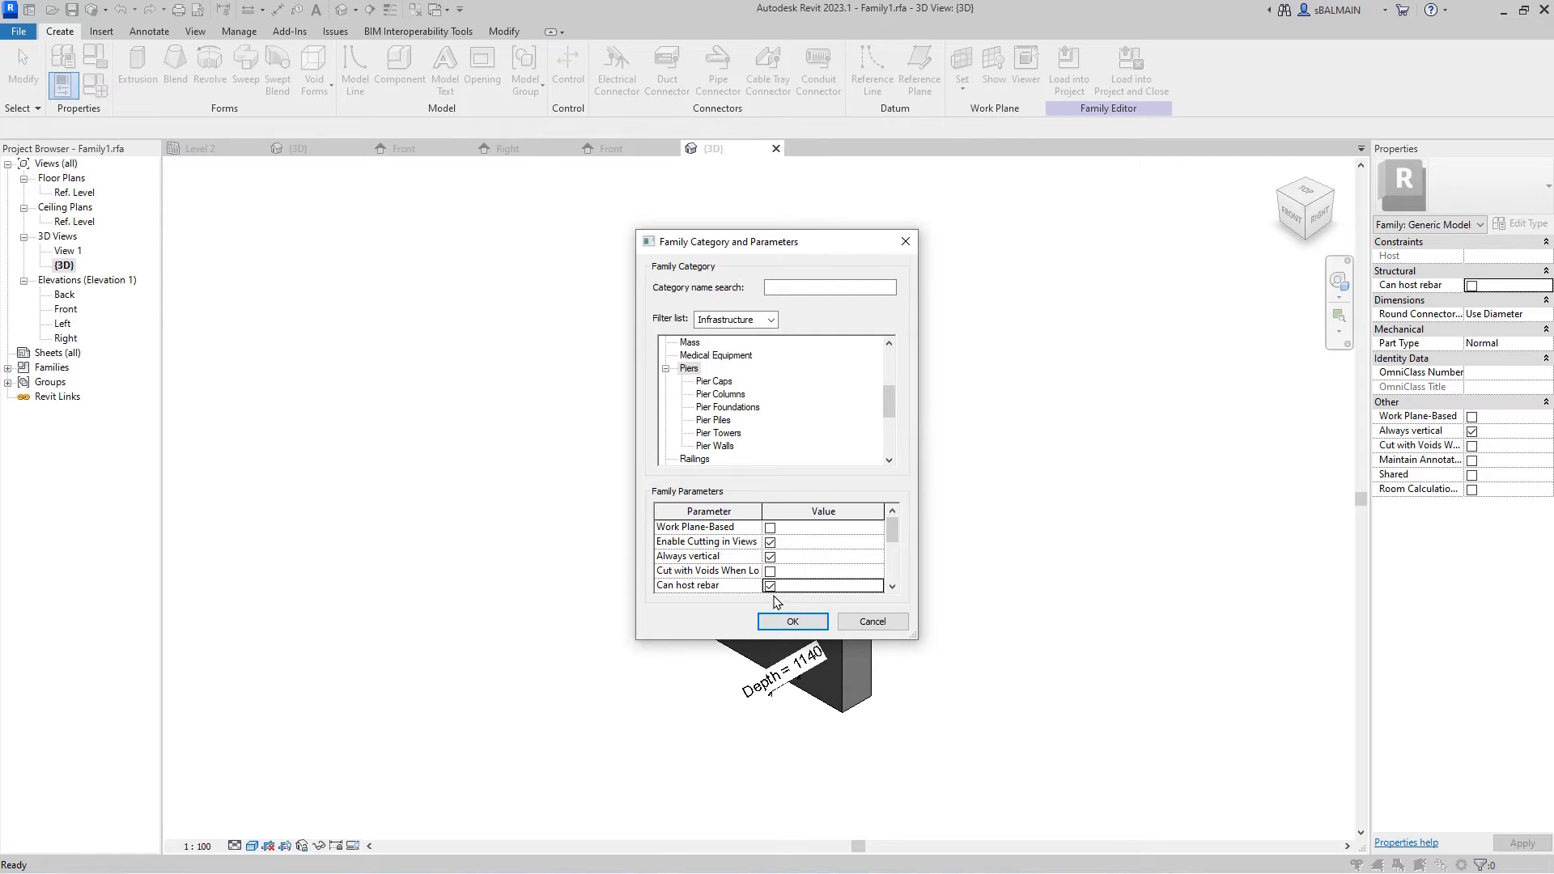
click(783, 617)
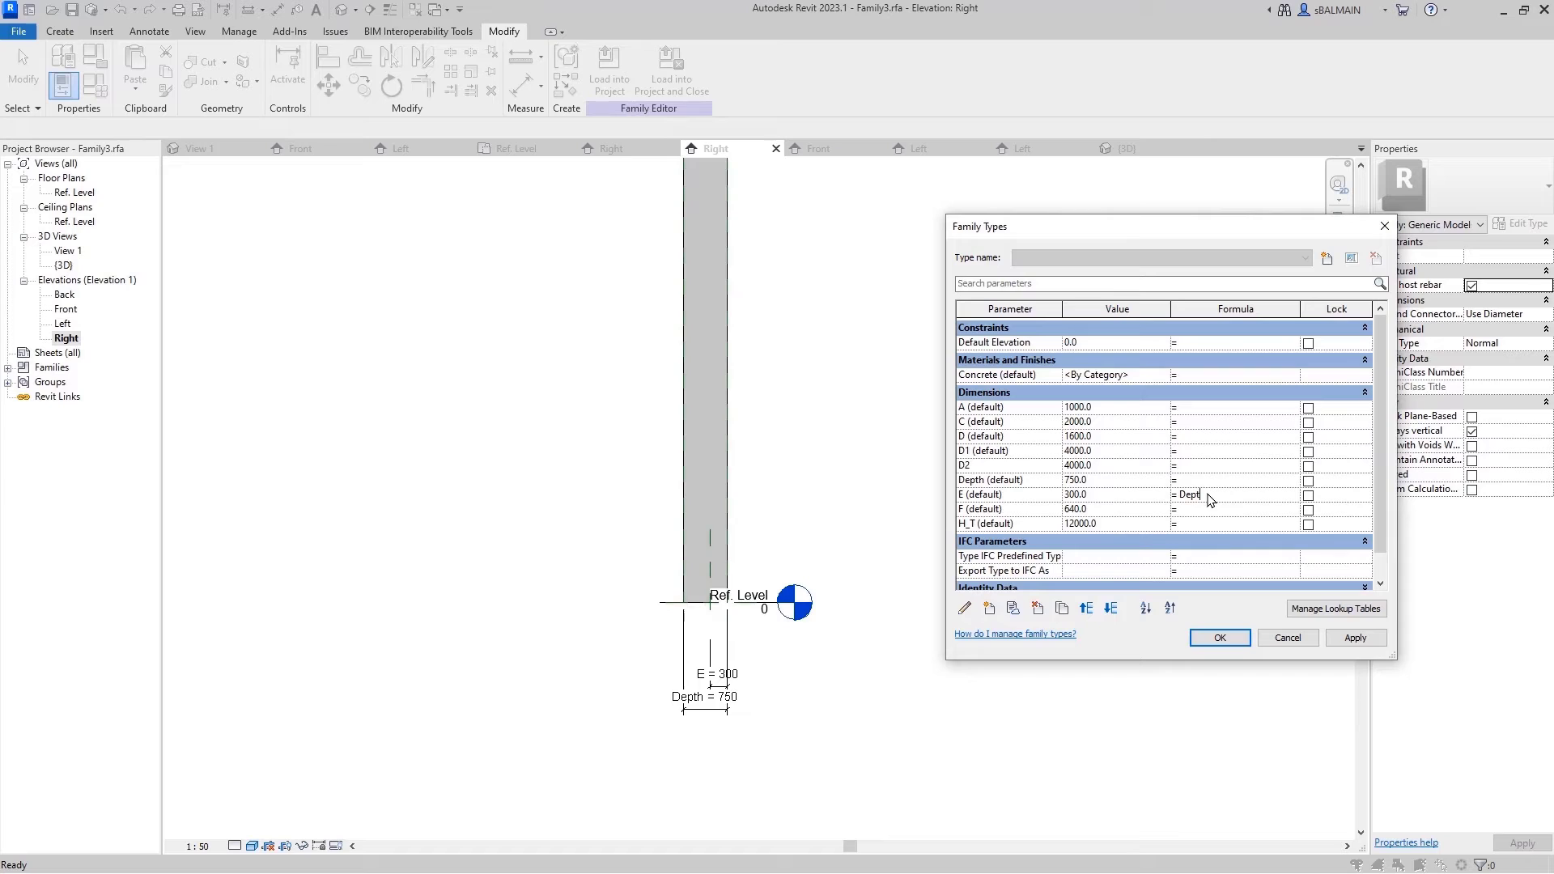
Drive E by the formula Depth / 2 and set Depth to 700, giving E 350
click(1343, 641)
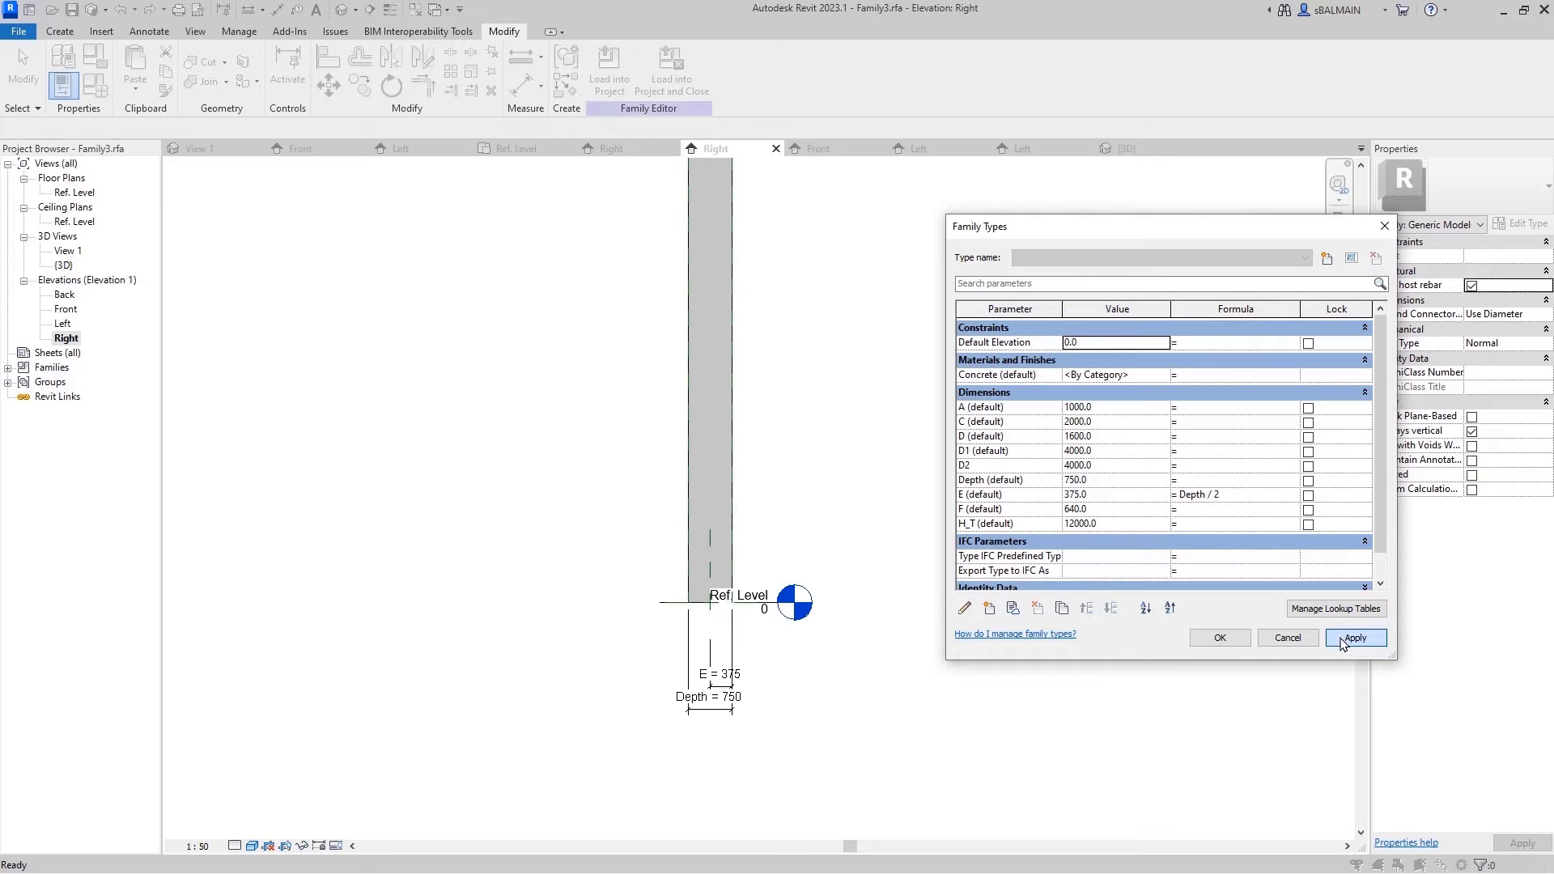
click(1121, 478)
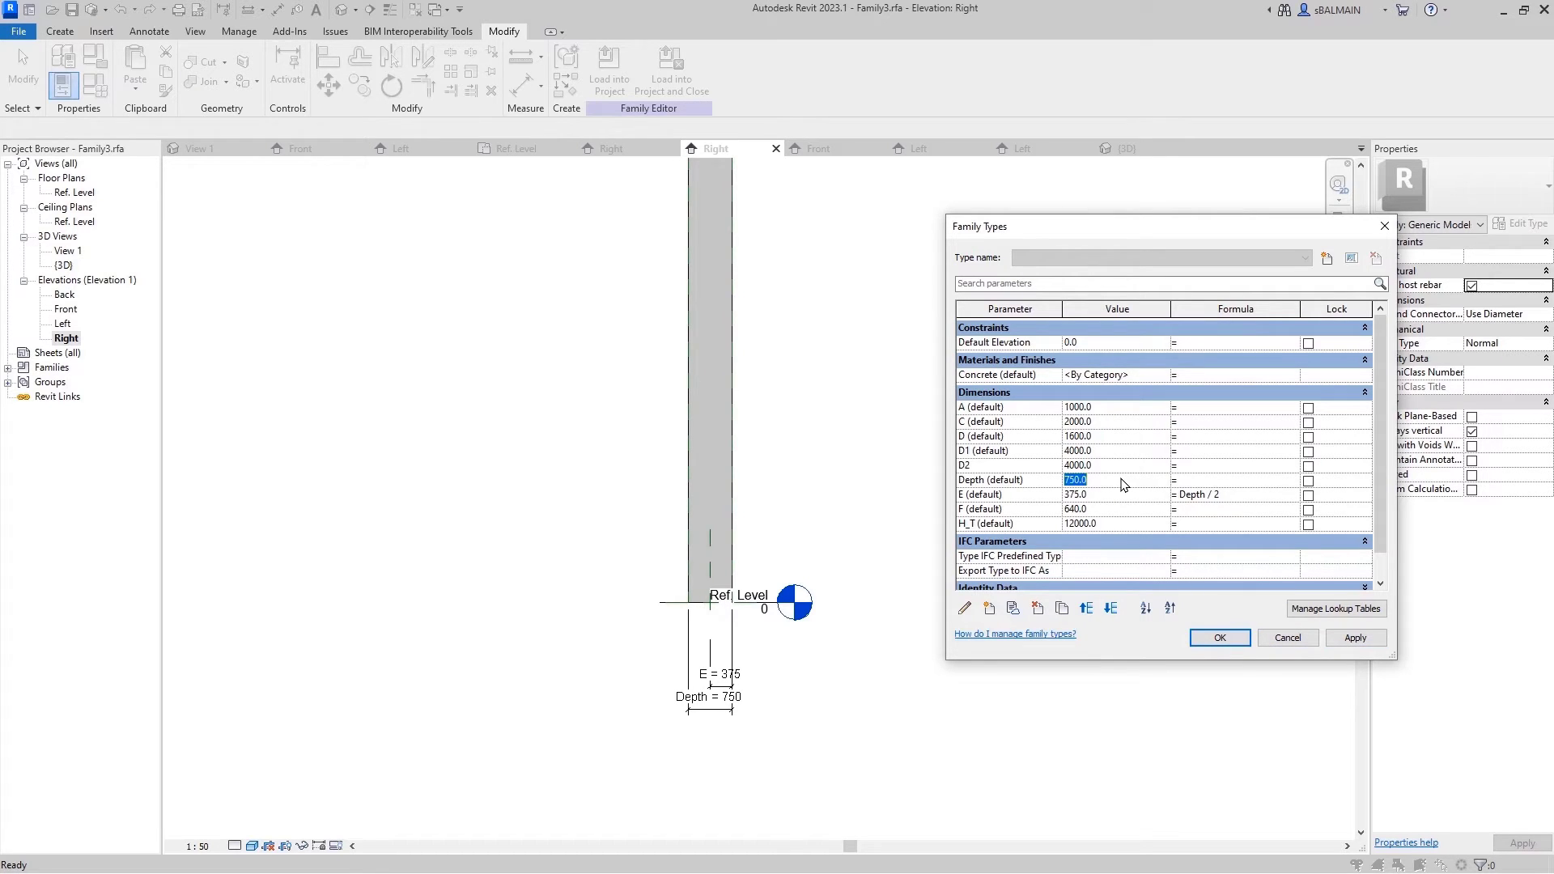
click(1348, 639)
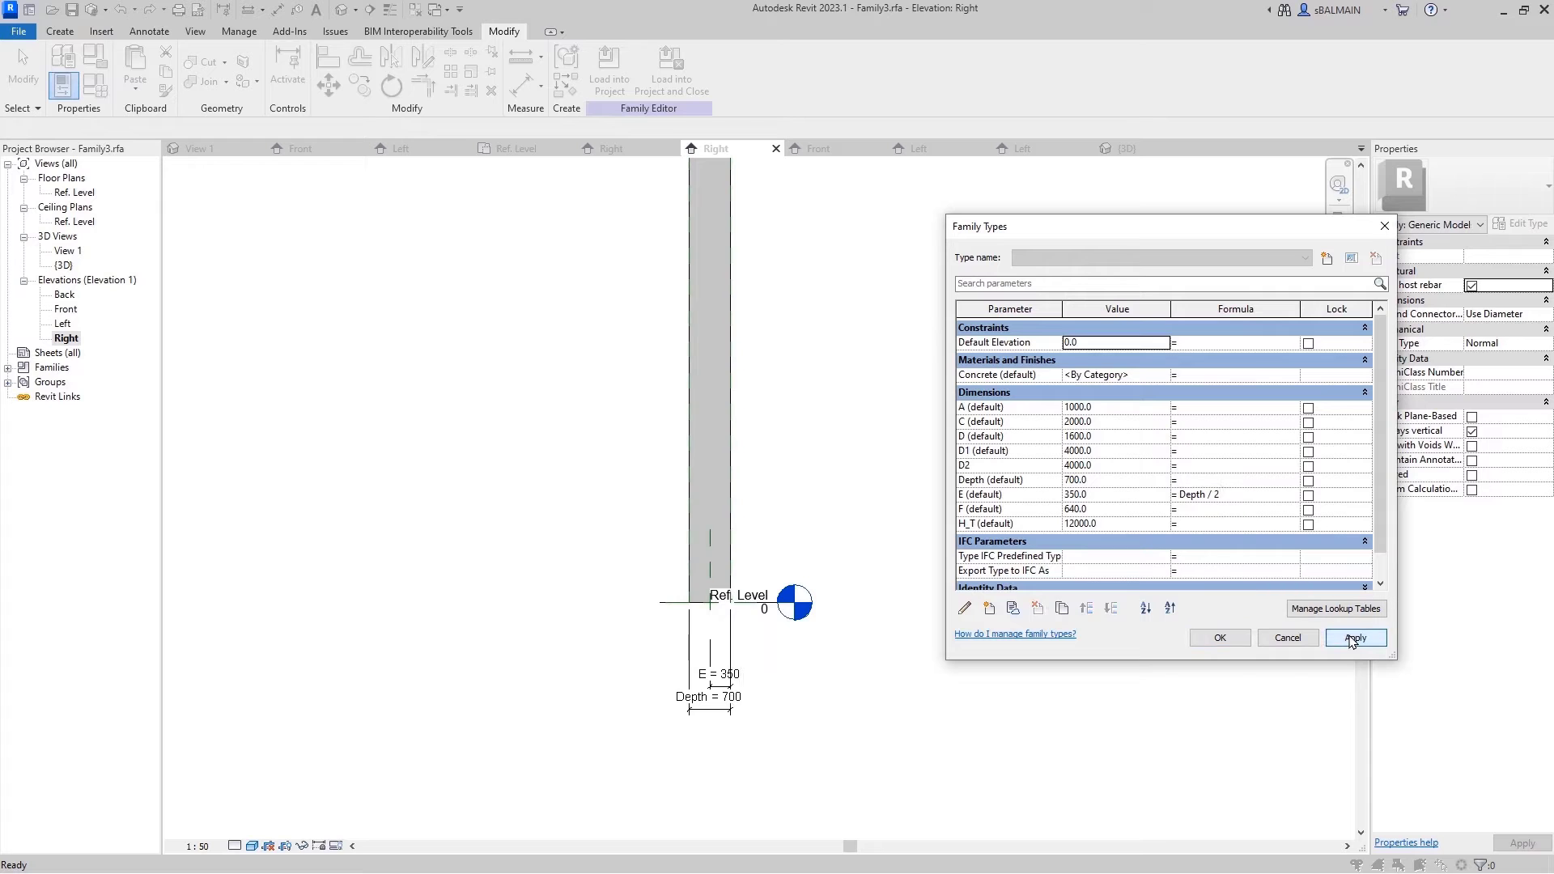
click(1231, 639)
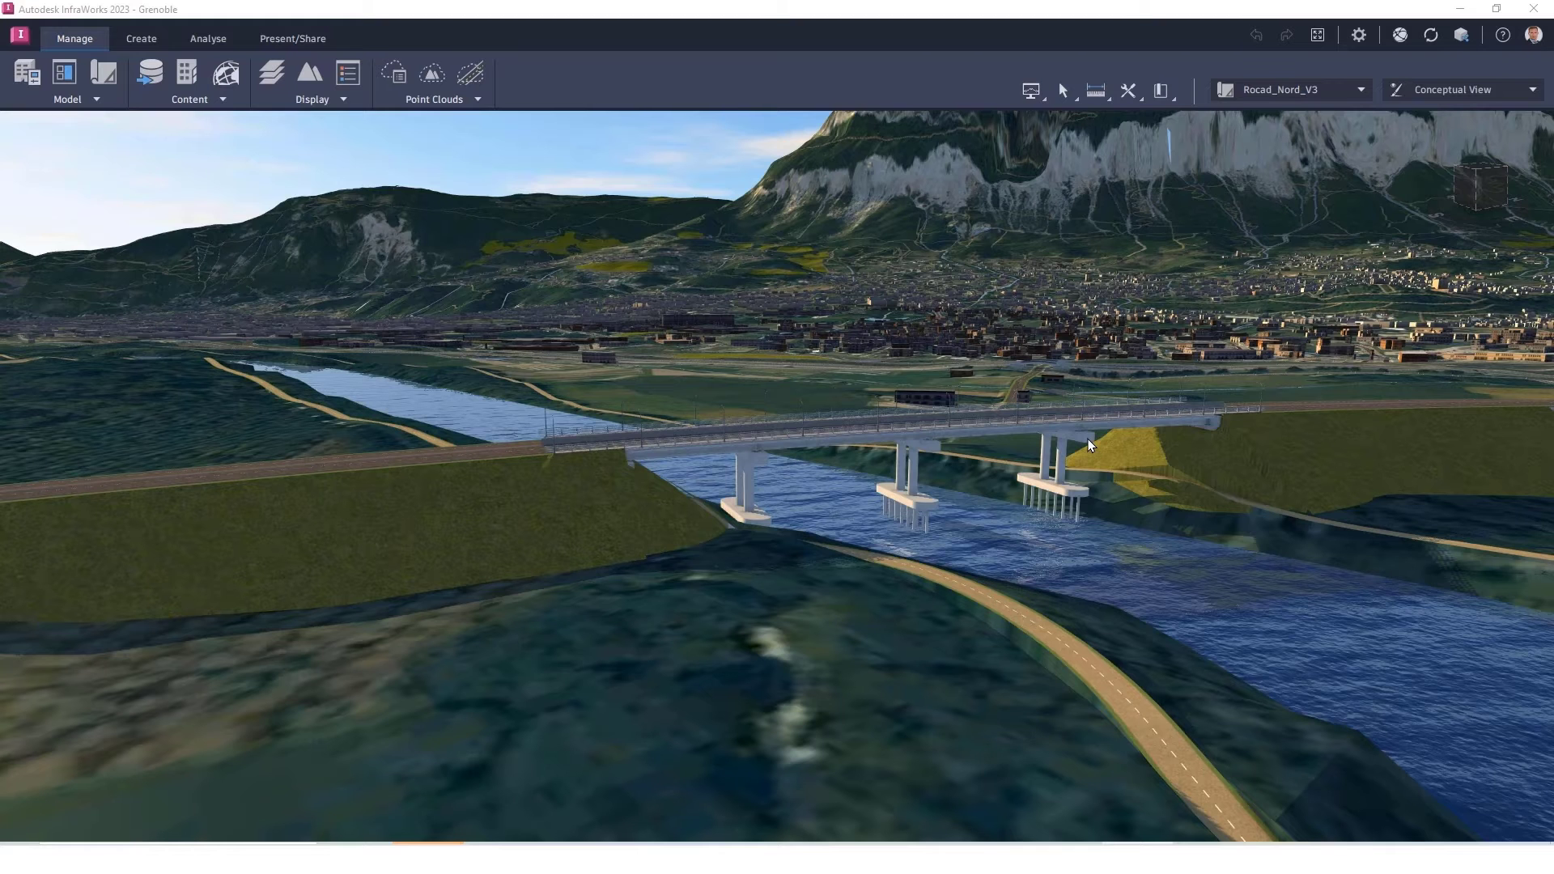
Select Pier 3 and start a new parametric model in the Style Palette's Bridge > Piers catalogue
click(1088, 439)
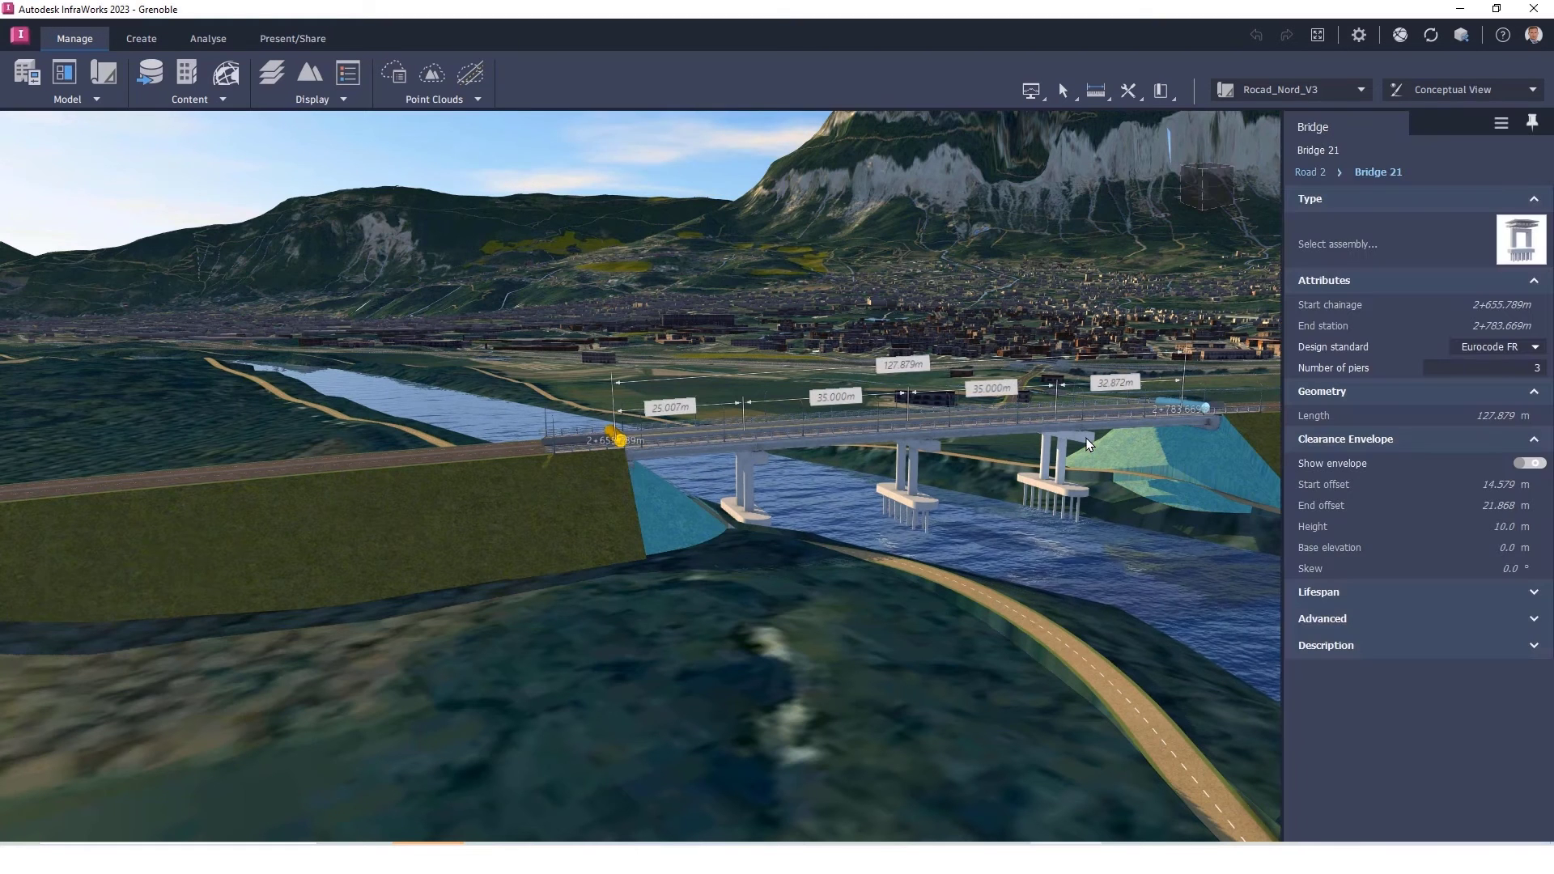
click(1087, 441)
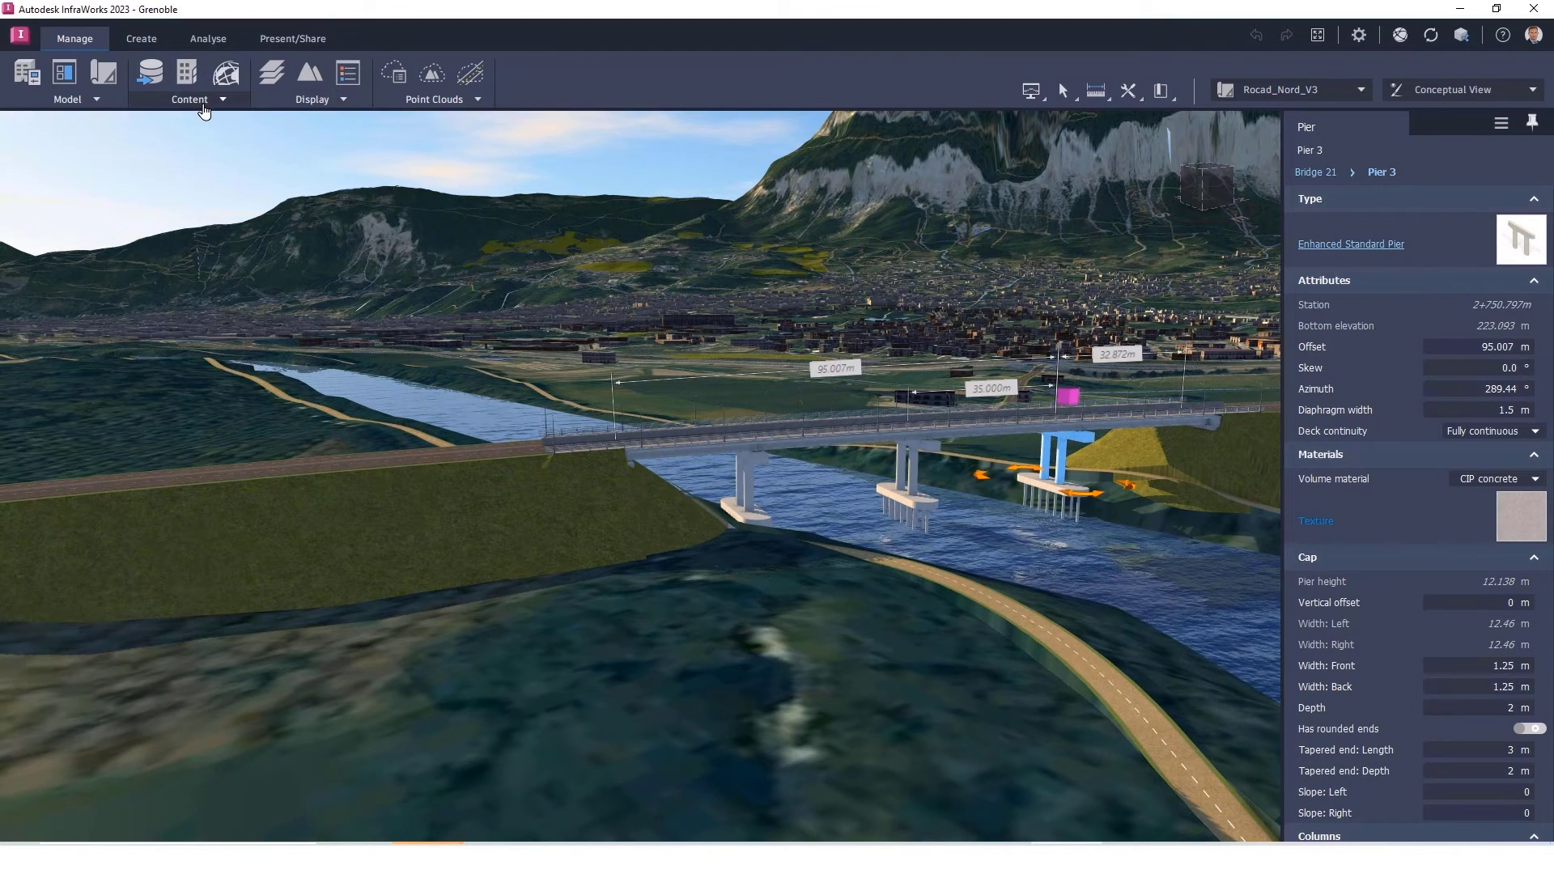
click(201, 100)
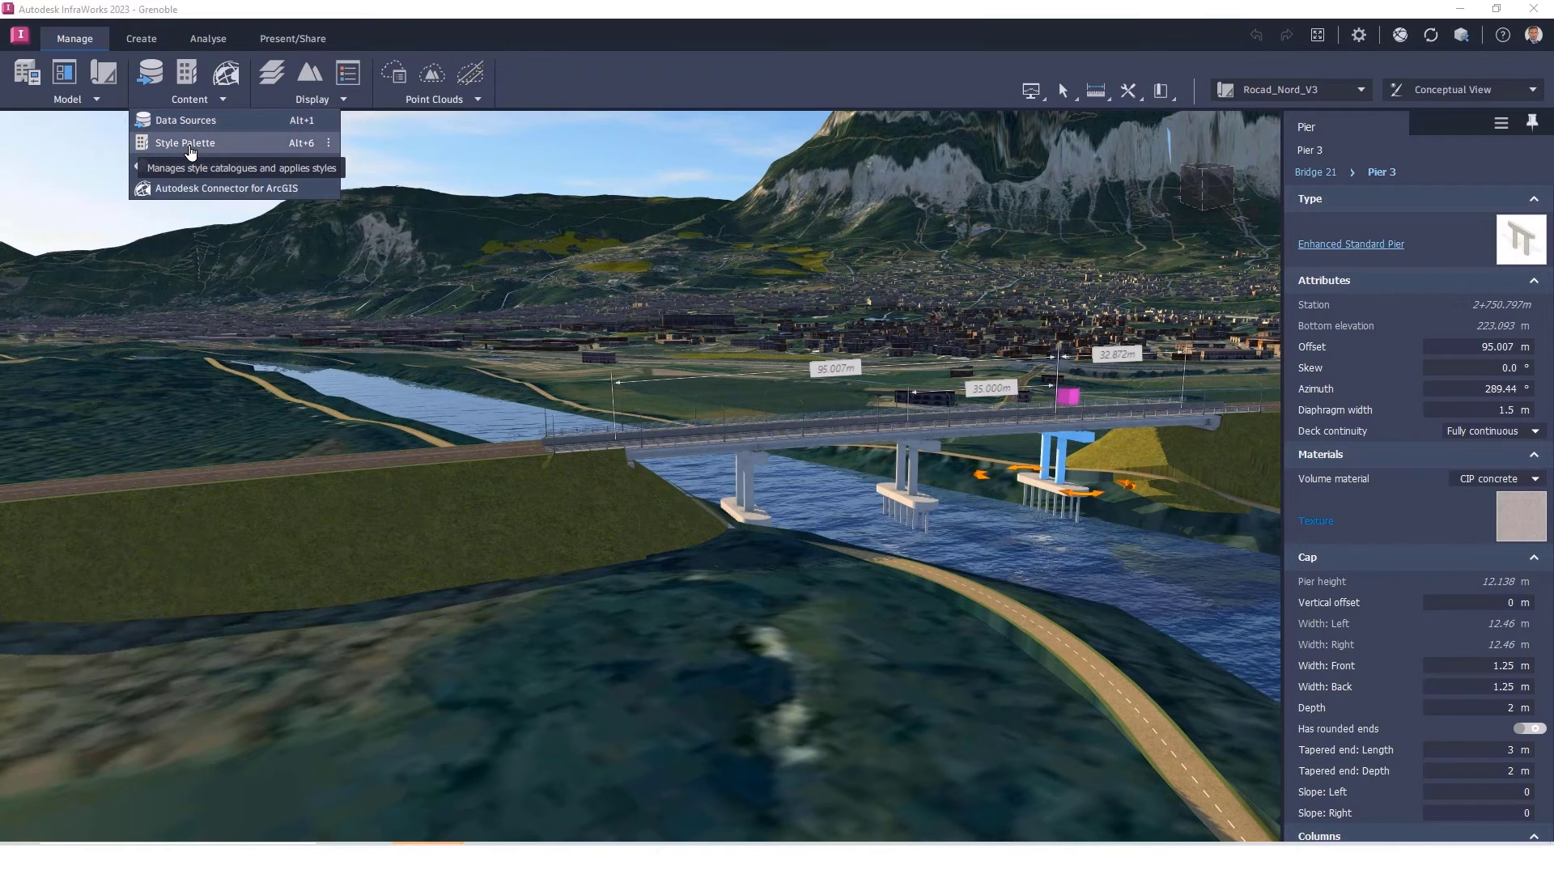
click(191, 147)
click(1206, 466)
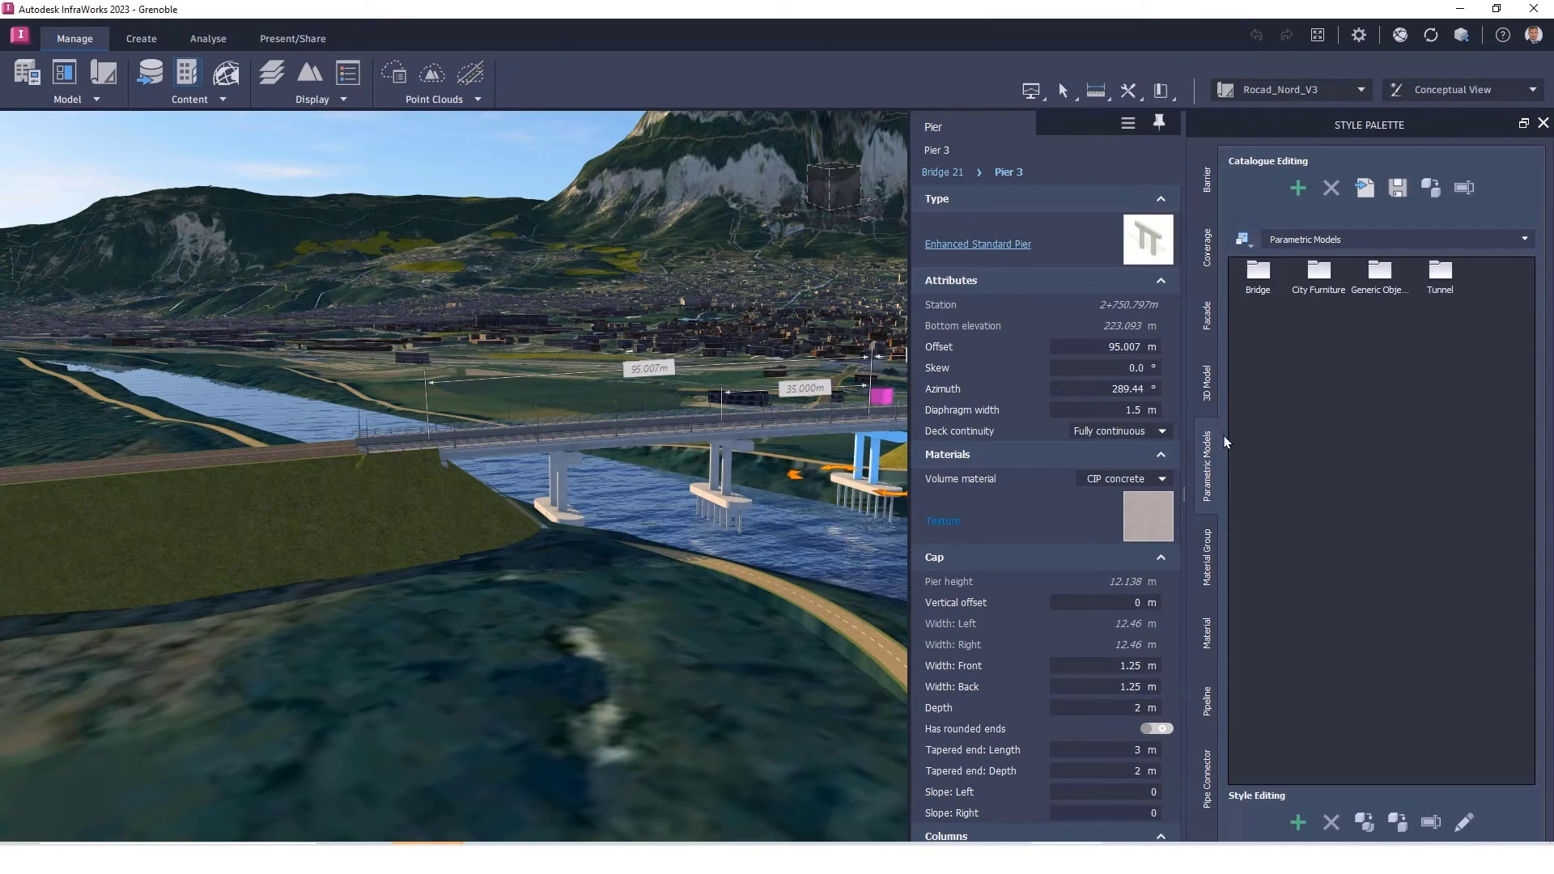
double_click(1259, 279)
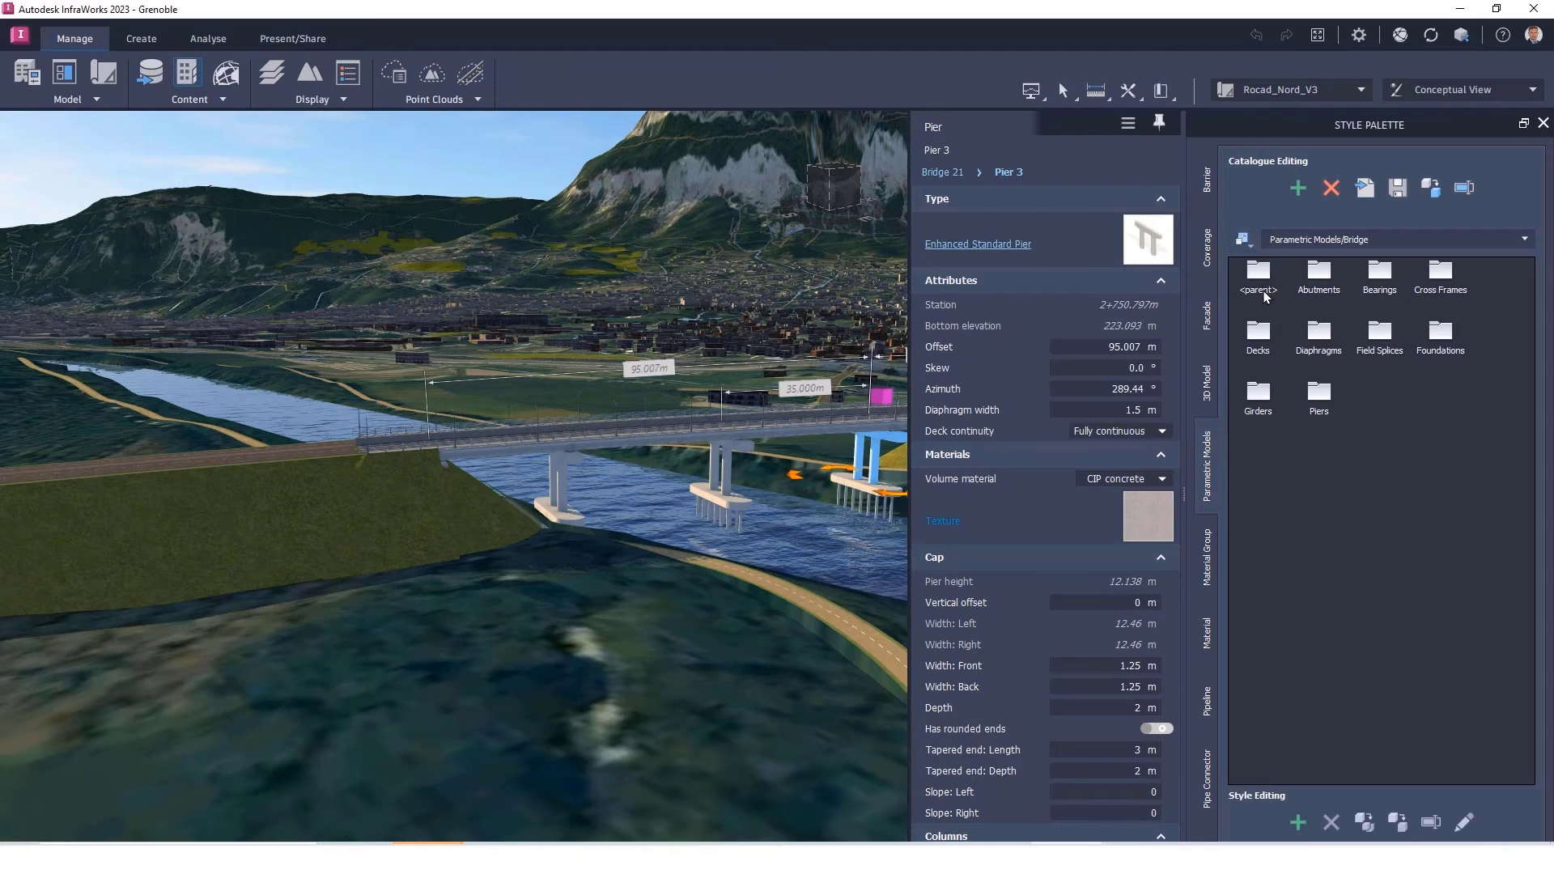
double_click(1320, 395)
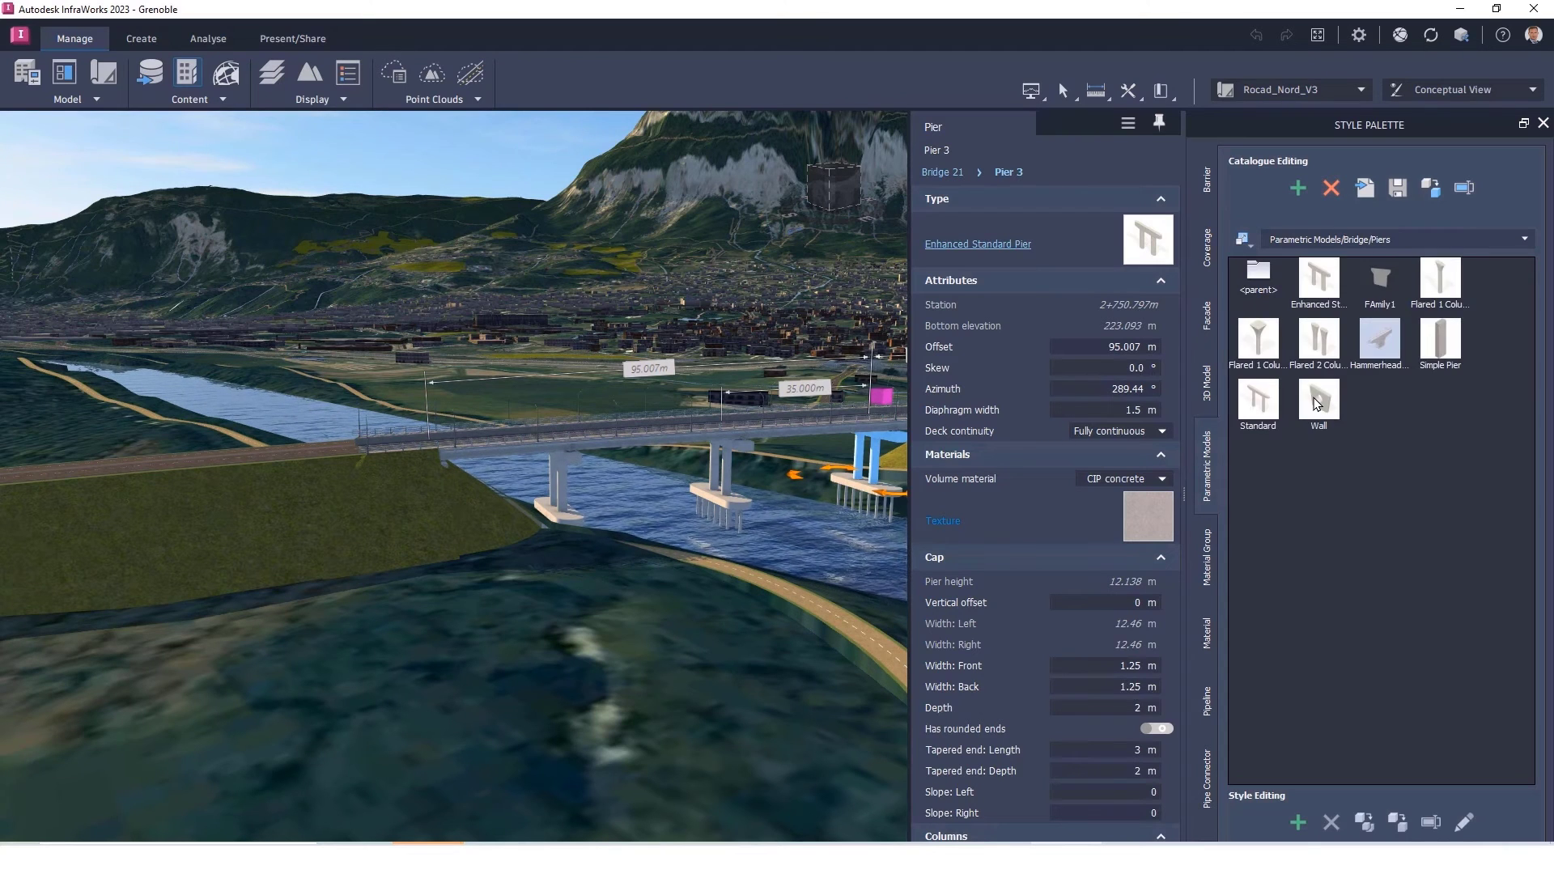
click(1299, 825)
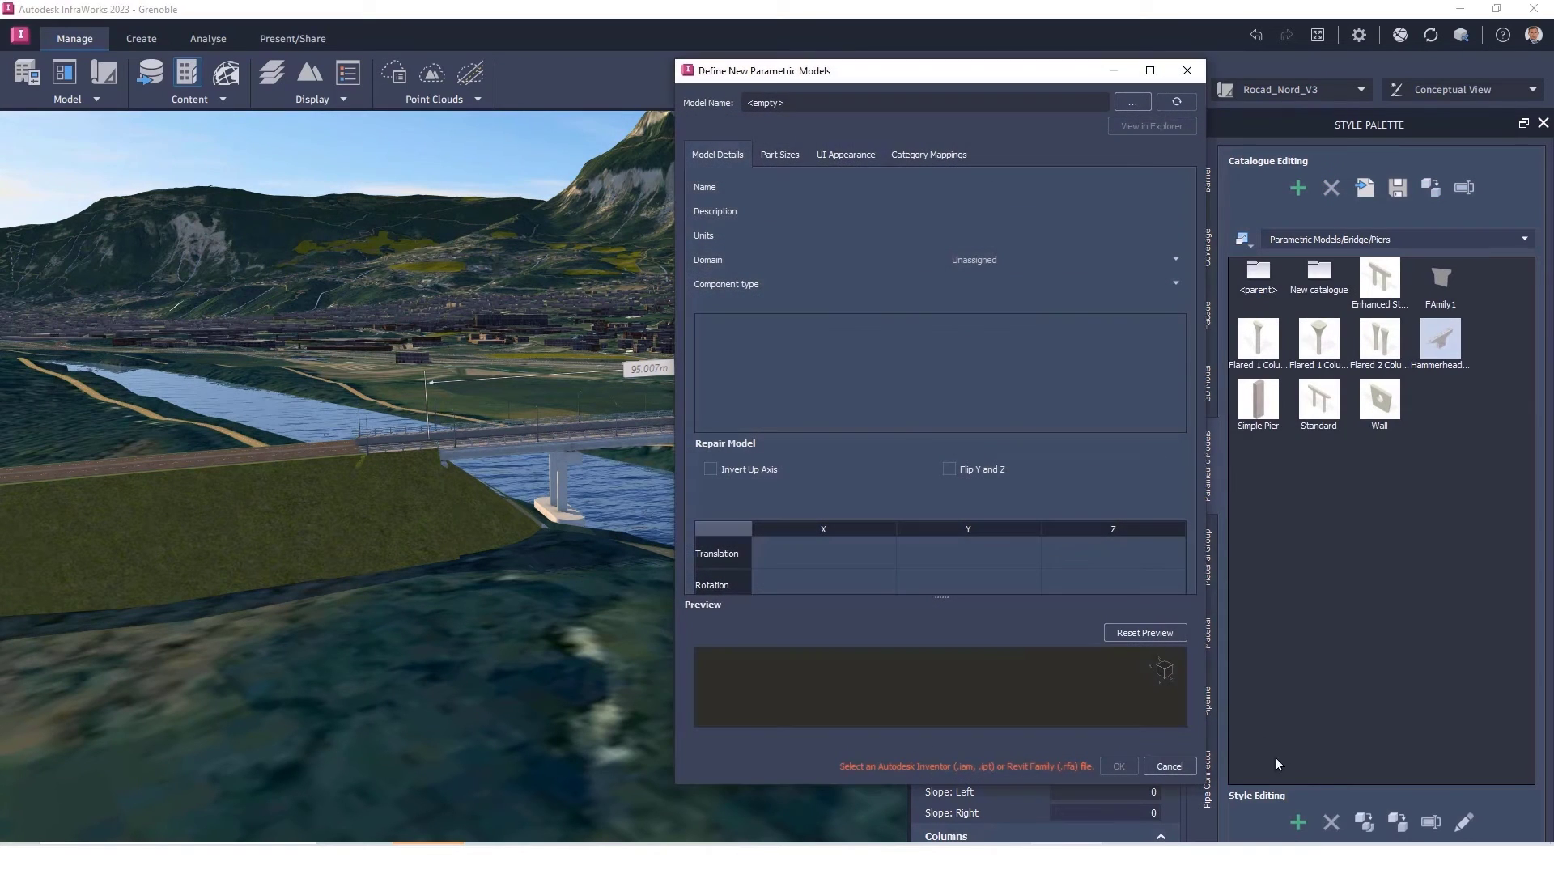
Load Family3.rfa as a parametric model with domain Bridge and component type Pier
click(1131, 101)
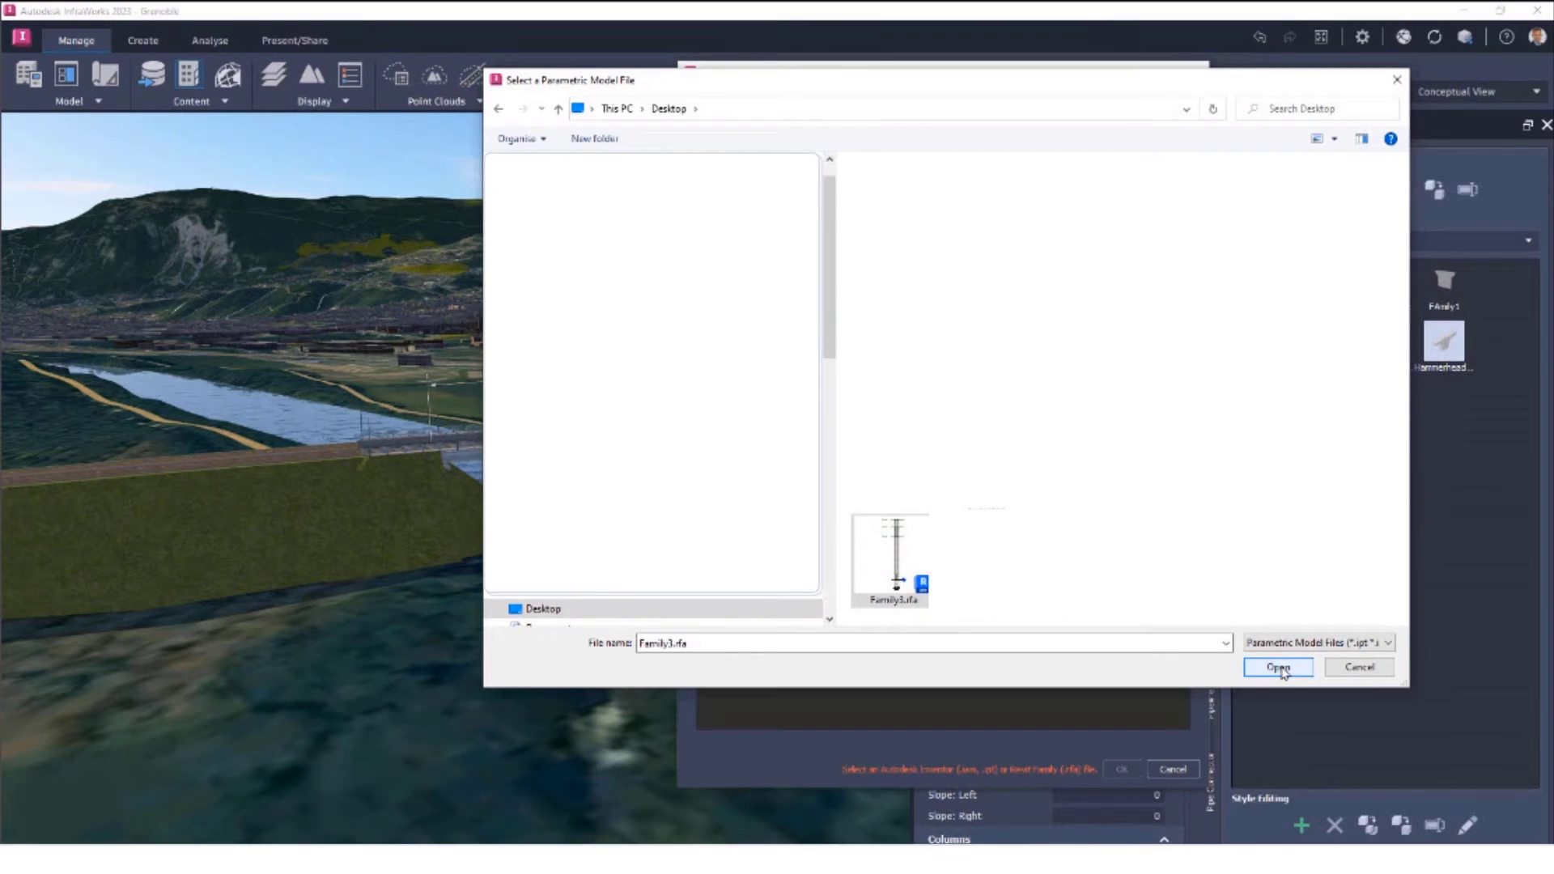
click(1279, 668)
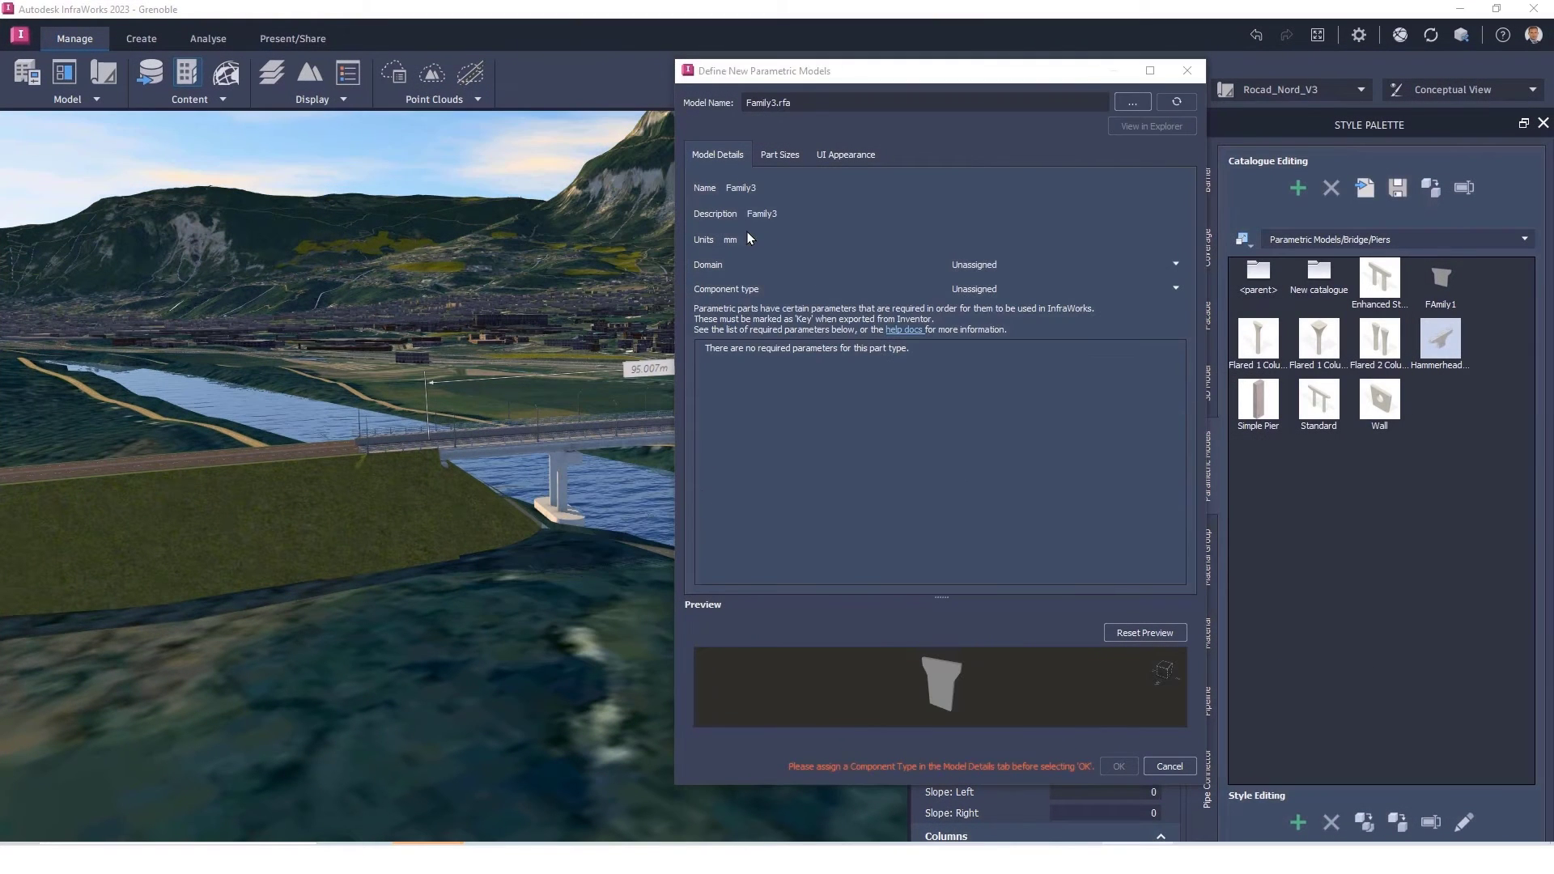
click(1170, 265)
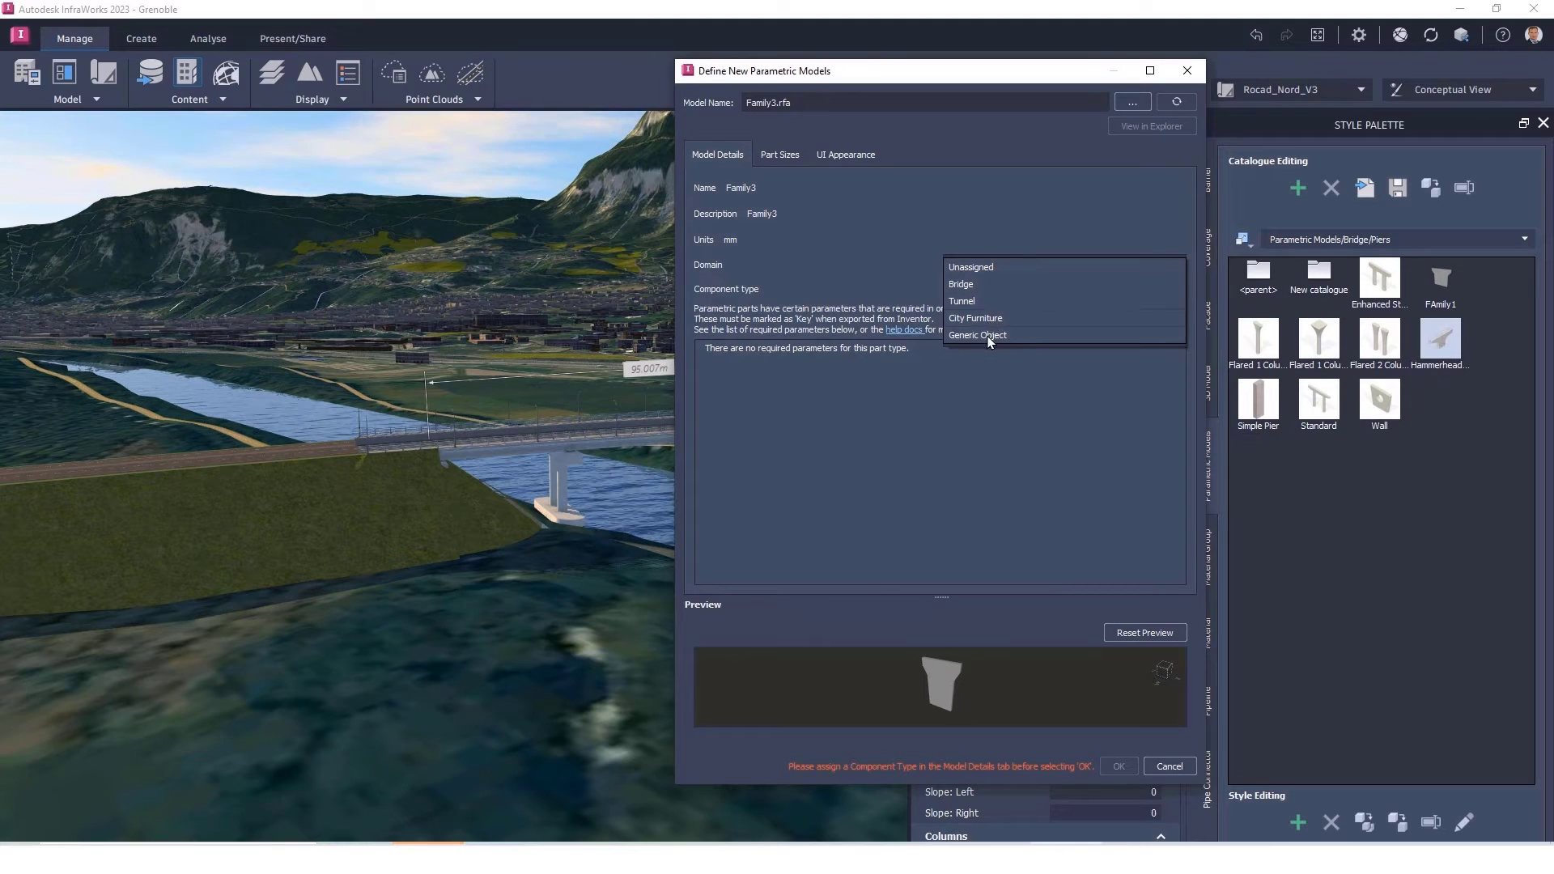
click(978, 285)
click(978, 288)
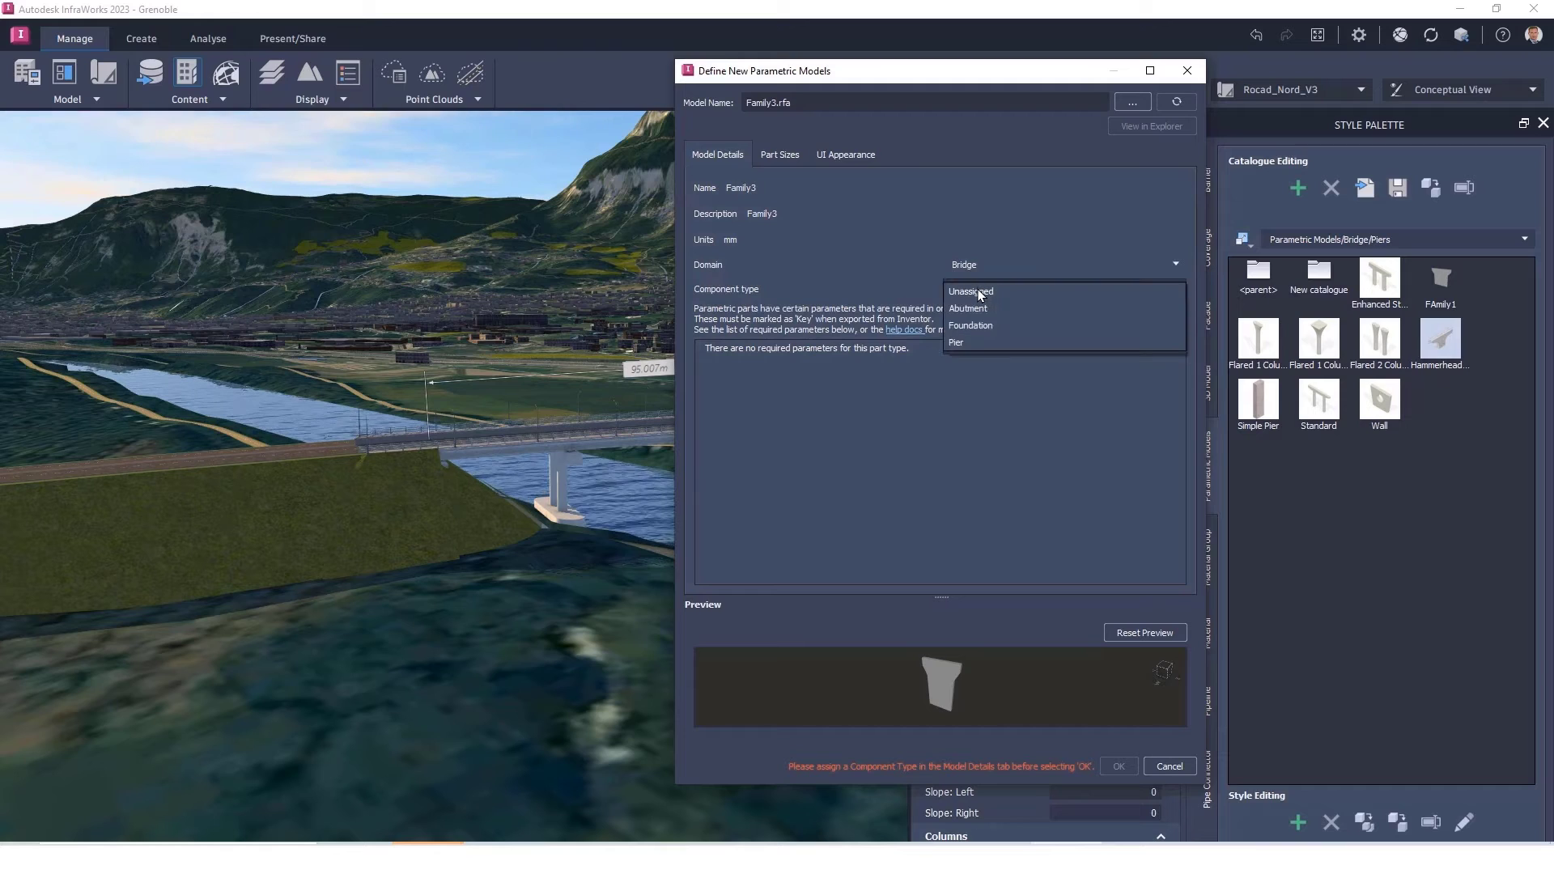
click(981, 341)
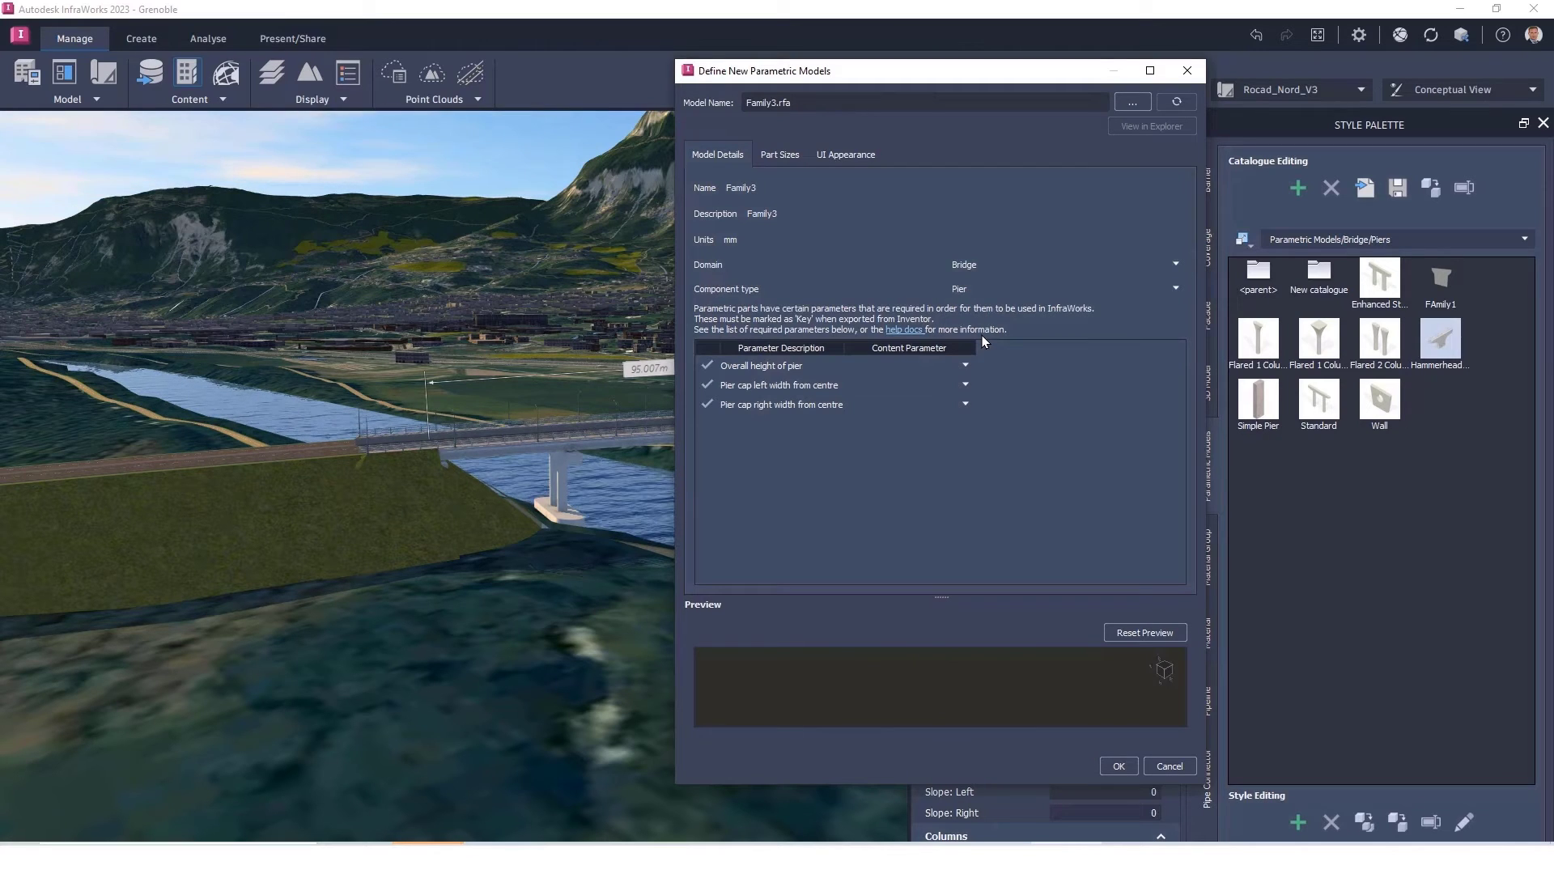
Map overall pier height to H_T, cap left width to D1, cap right width to D2, then review part sizes
click(966, 365)
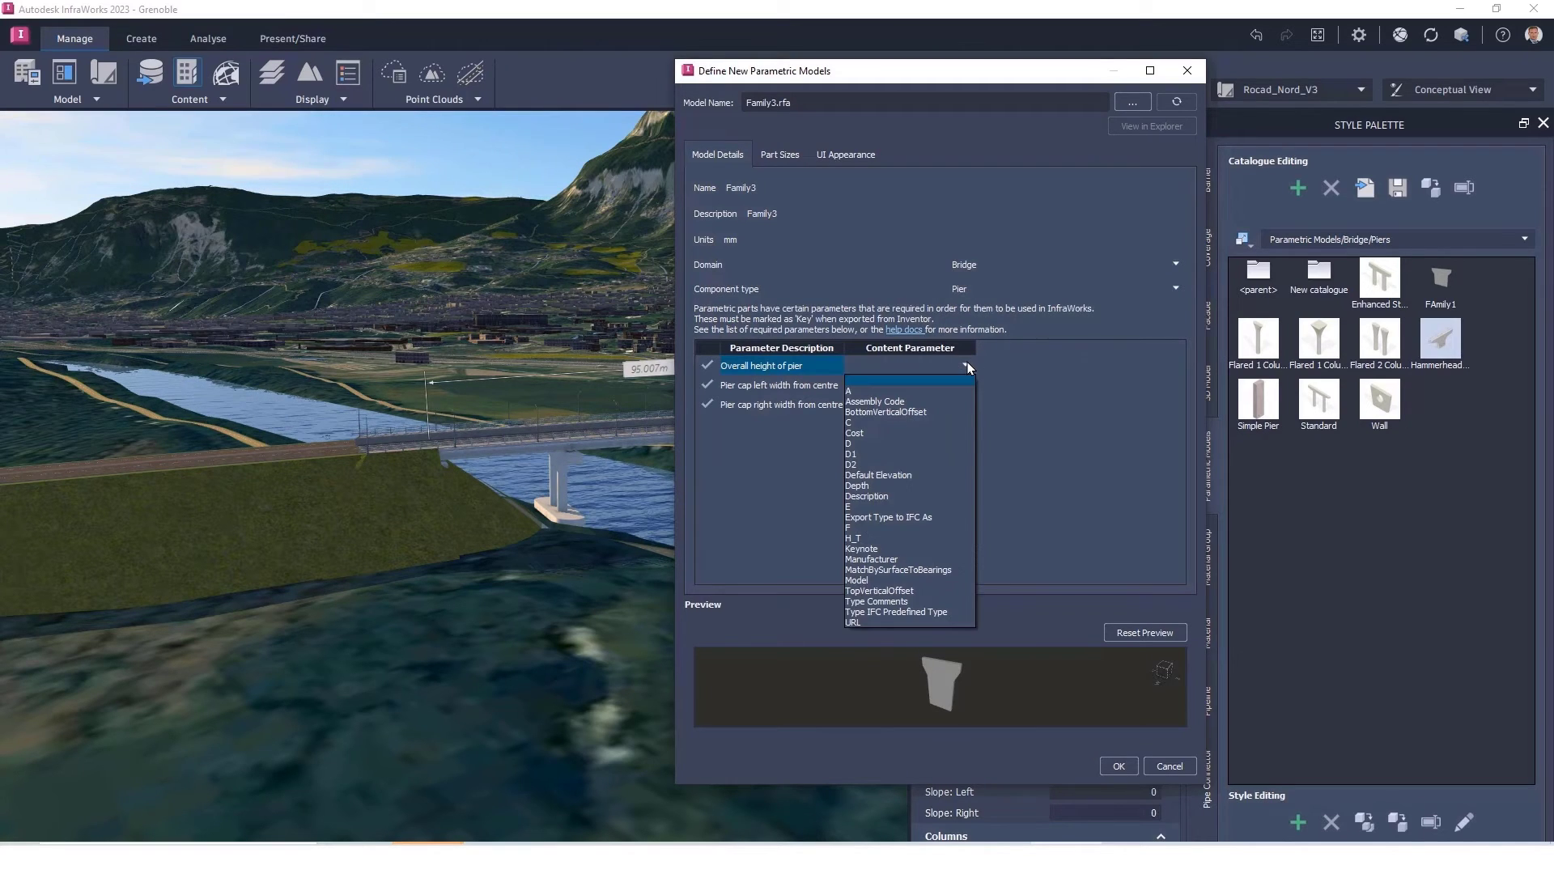
click(883, 548)
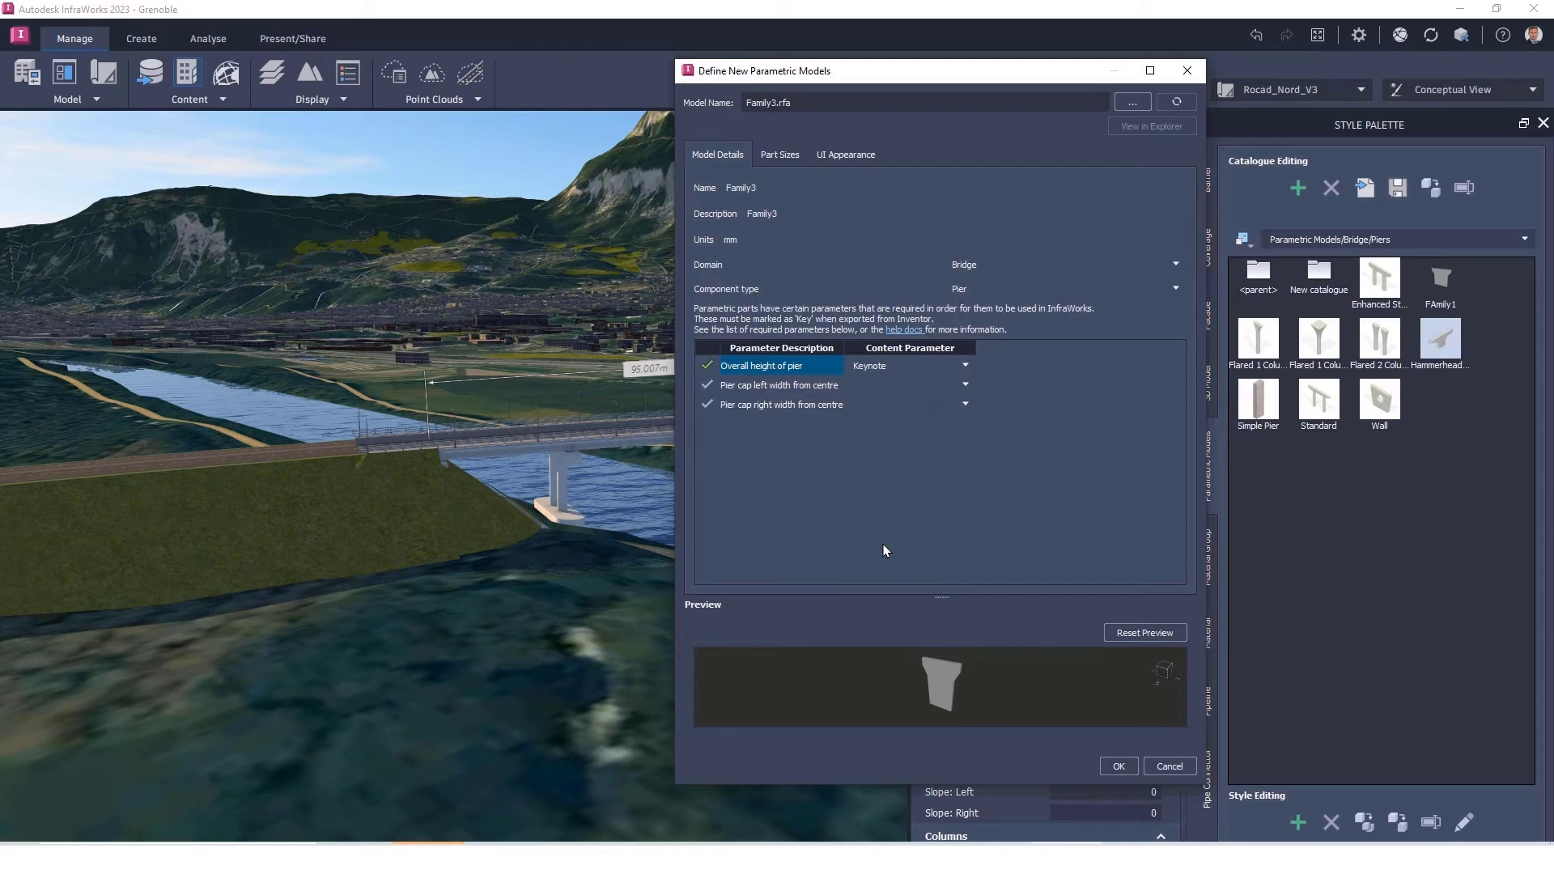
click(947, 366)
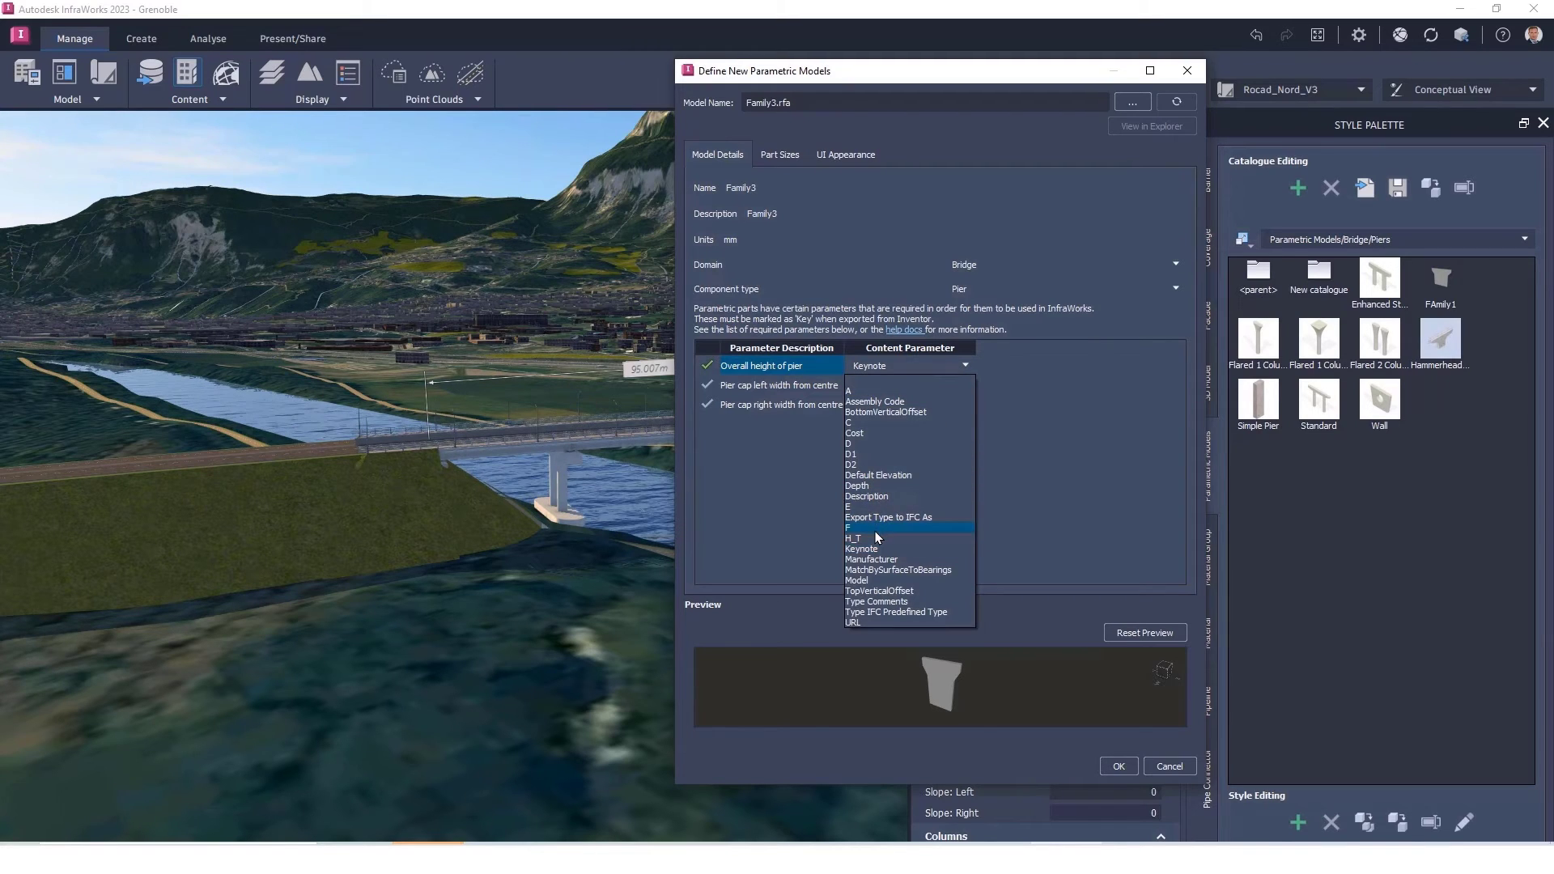
click(878, 538)
click(931, 383)
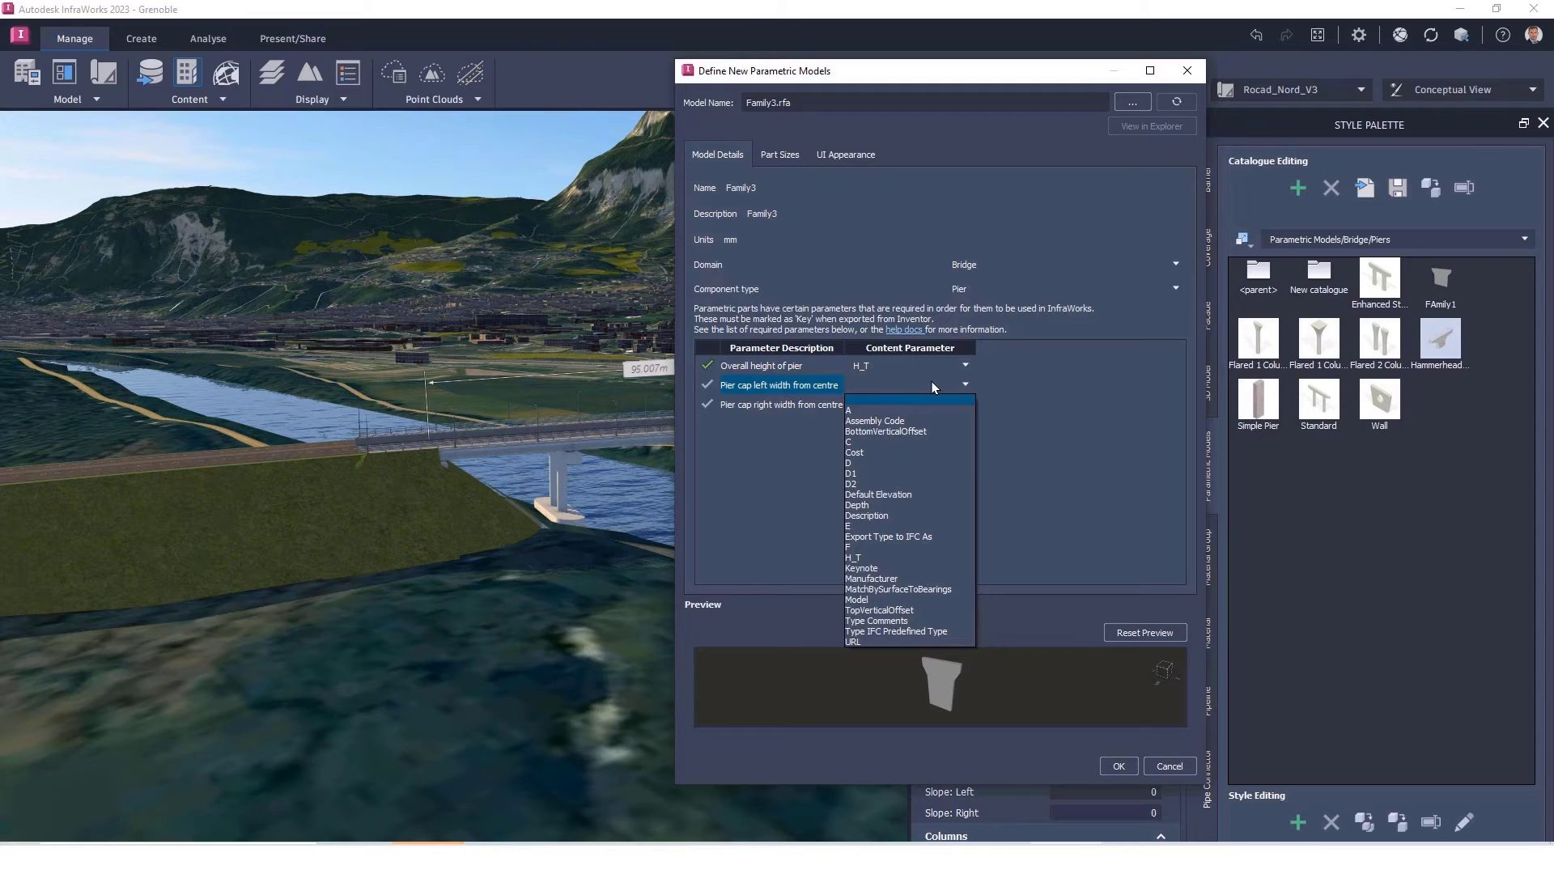
click(901, 475)
click(916, 405)
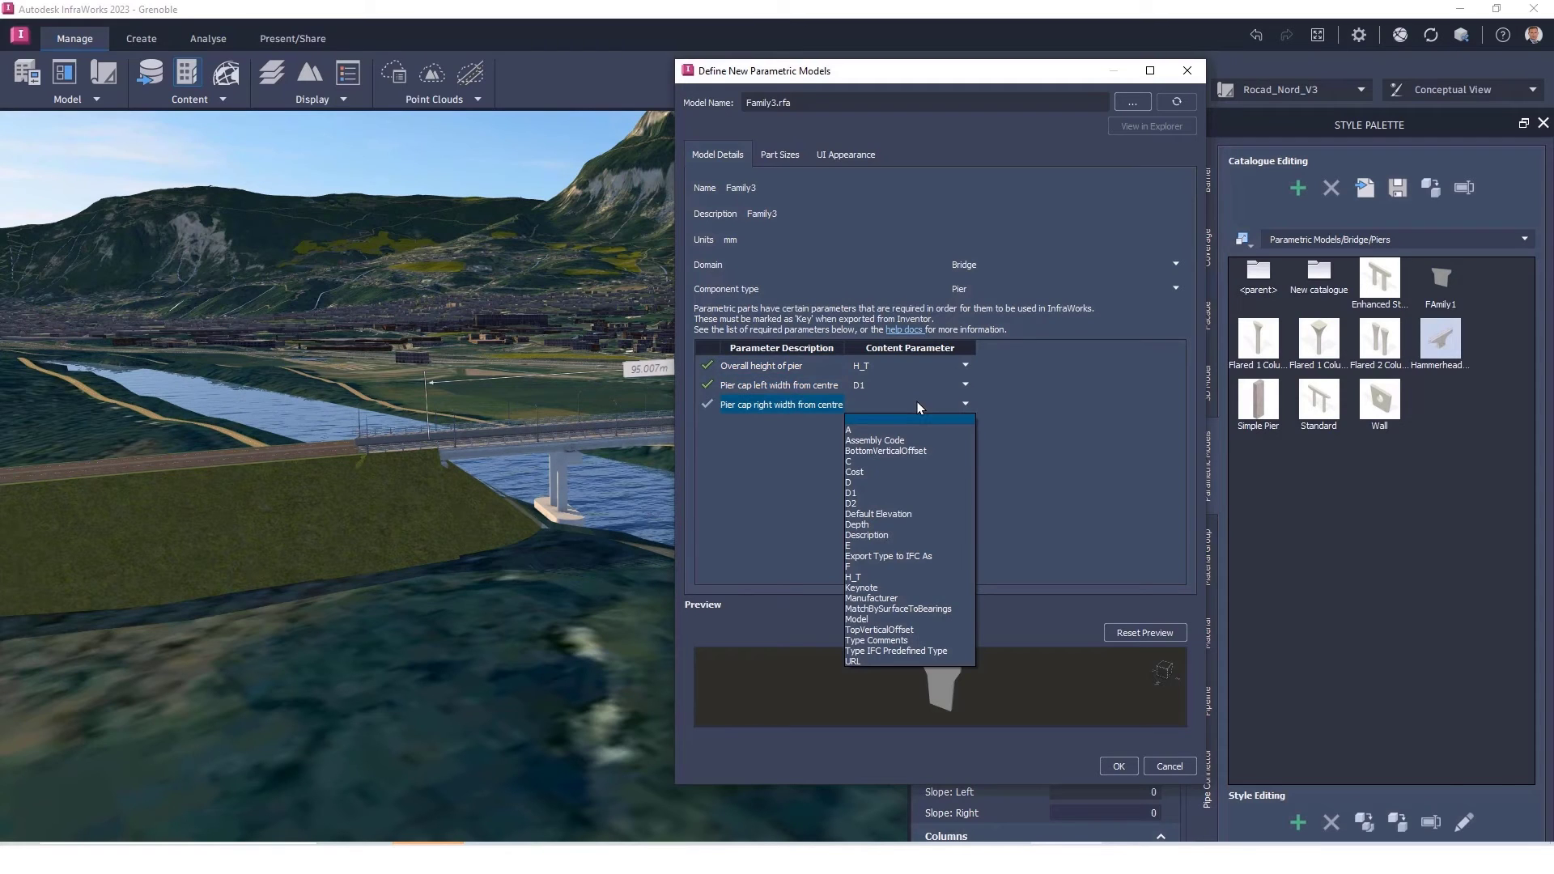
click(897, 505)
click(1022, 433)
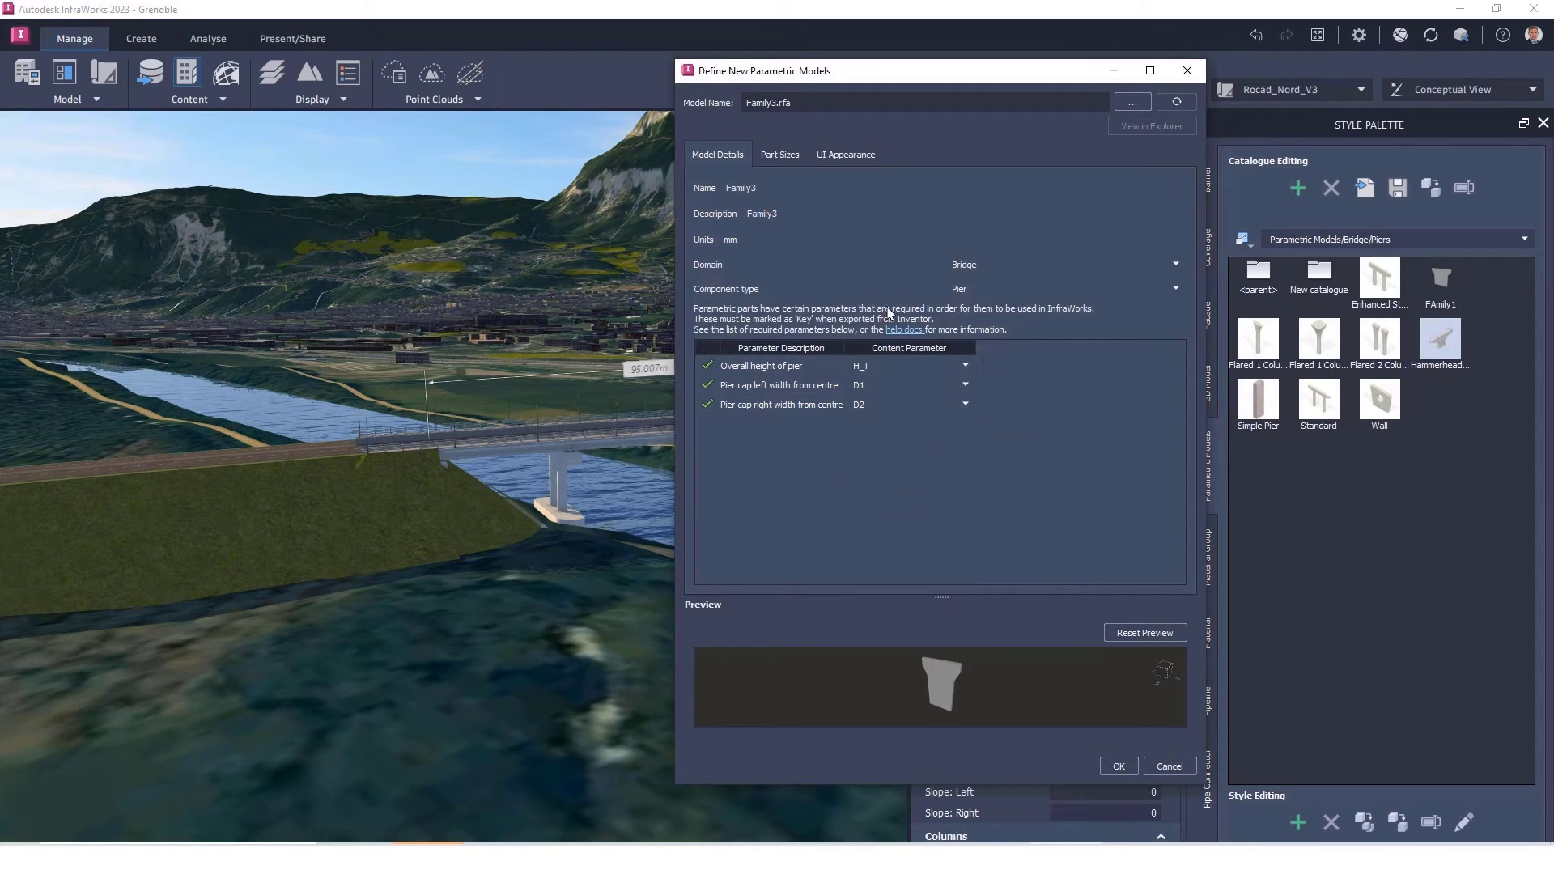
click(770, 159)
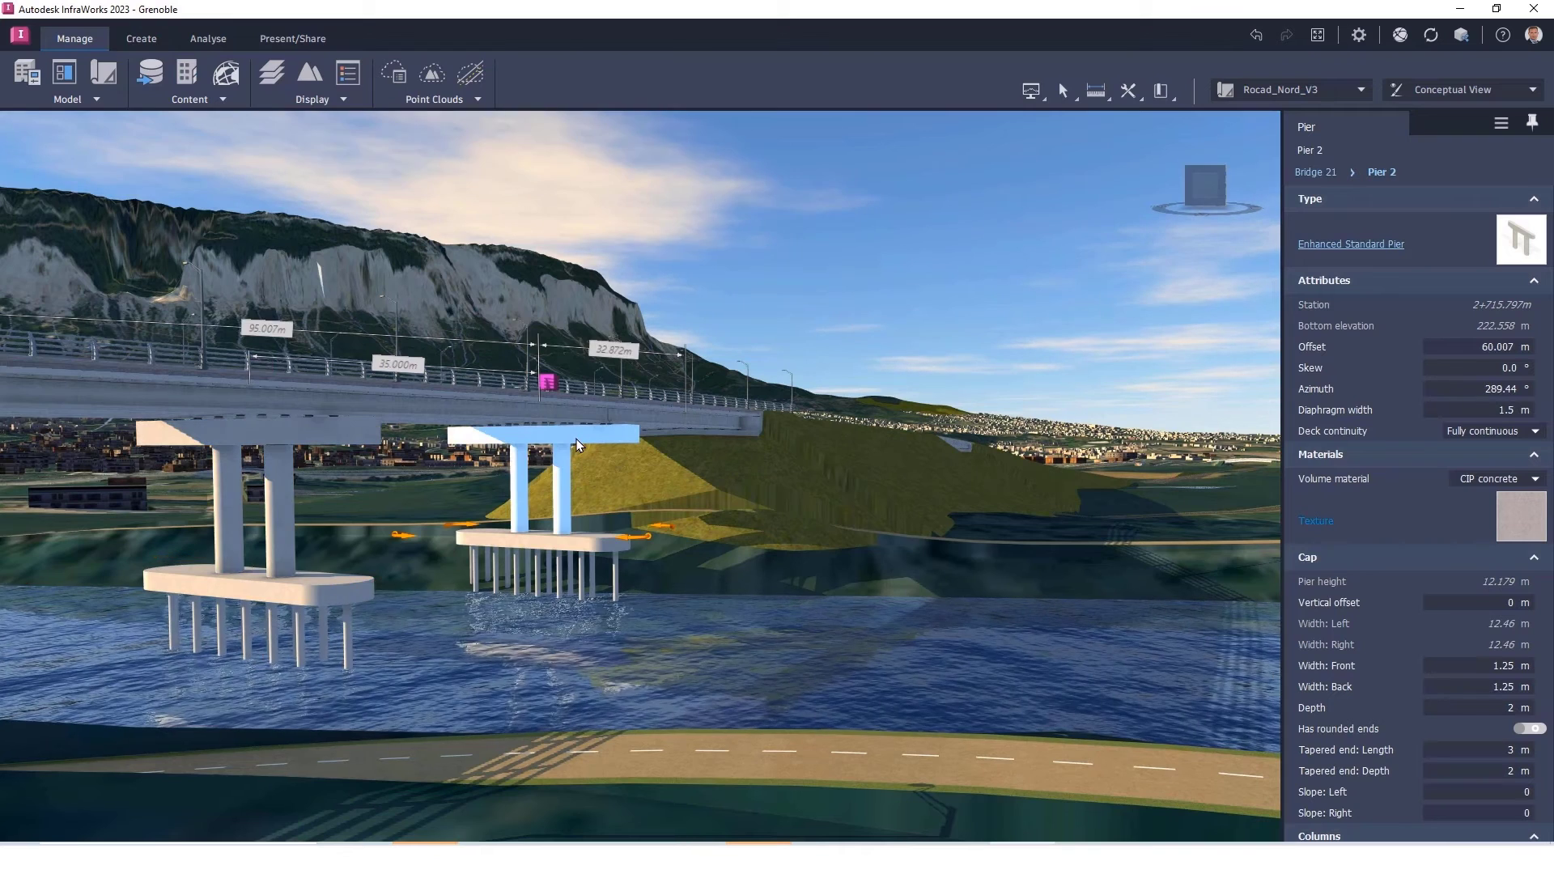
Apply the Family3 pier type to Pier 3 and set its parameter A to 4
click(1521, 240)
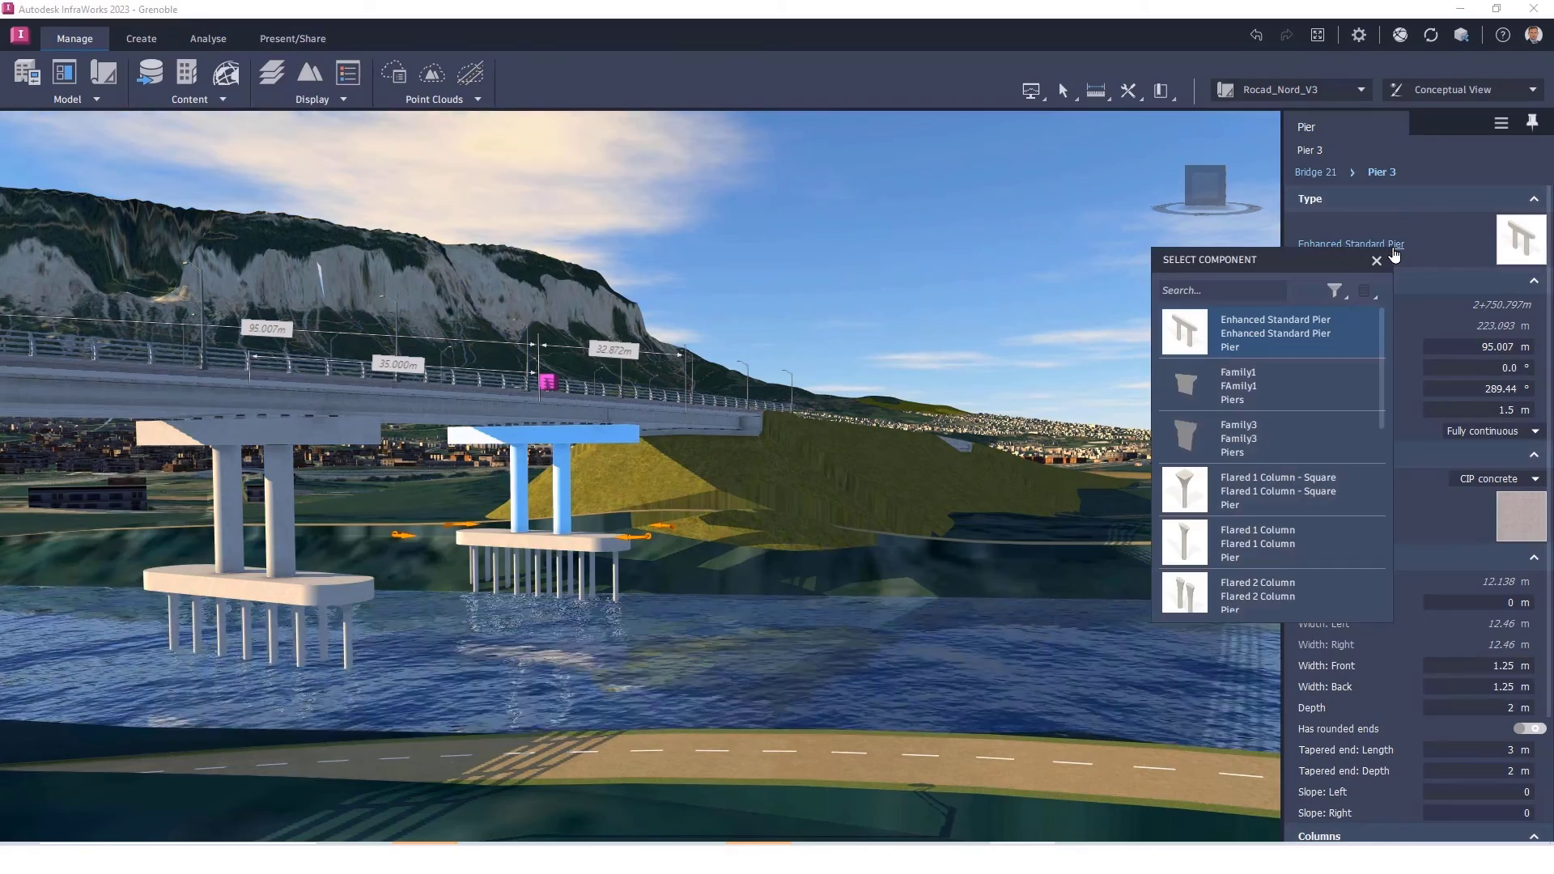
click(1223, 438)
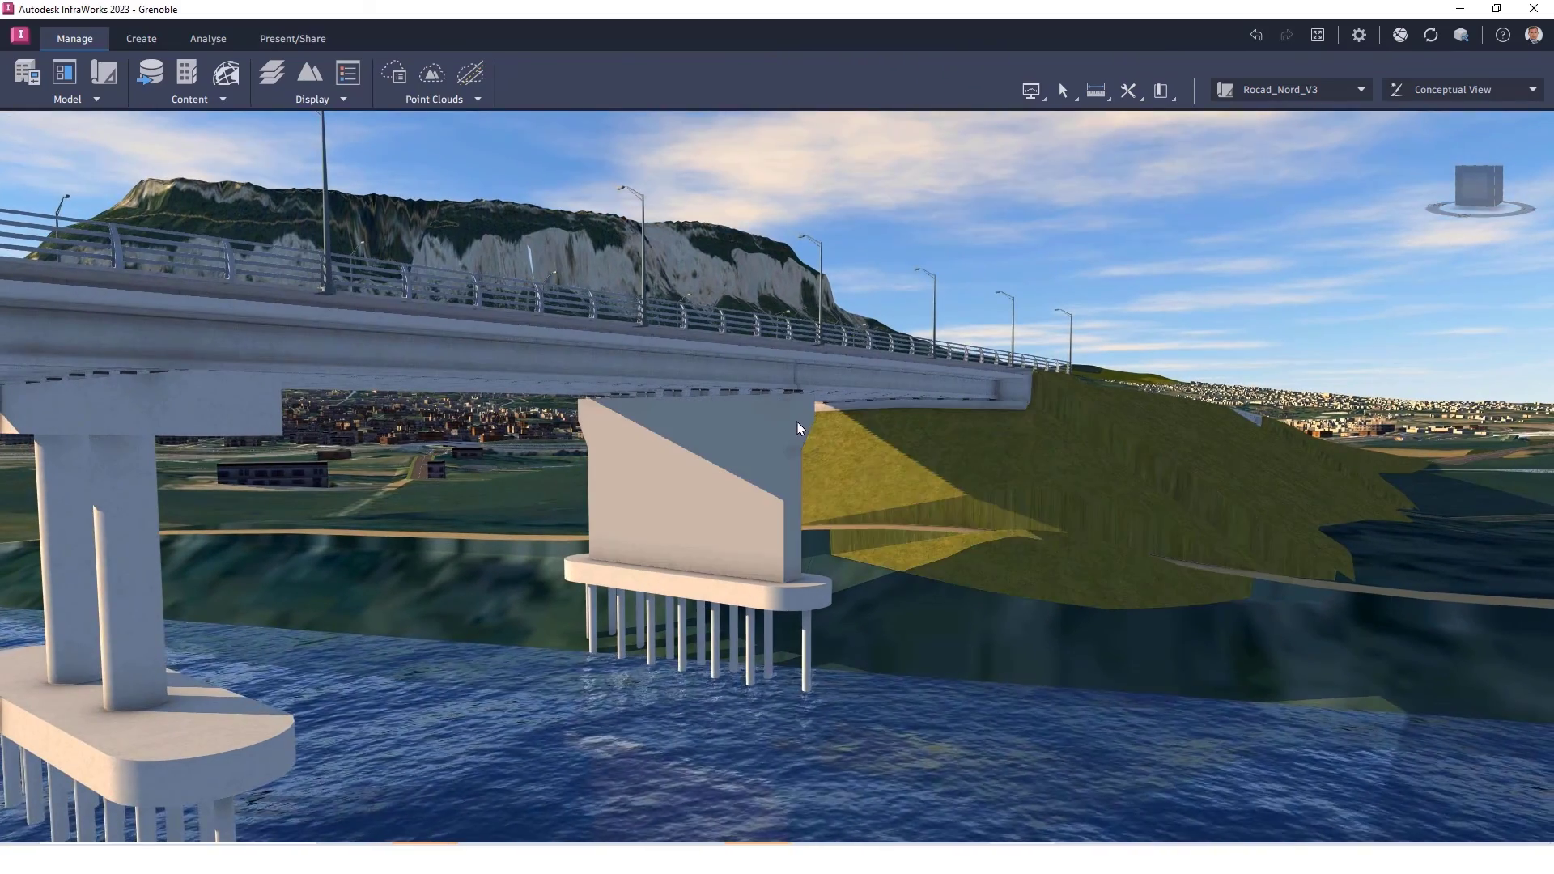
click(799, 421)
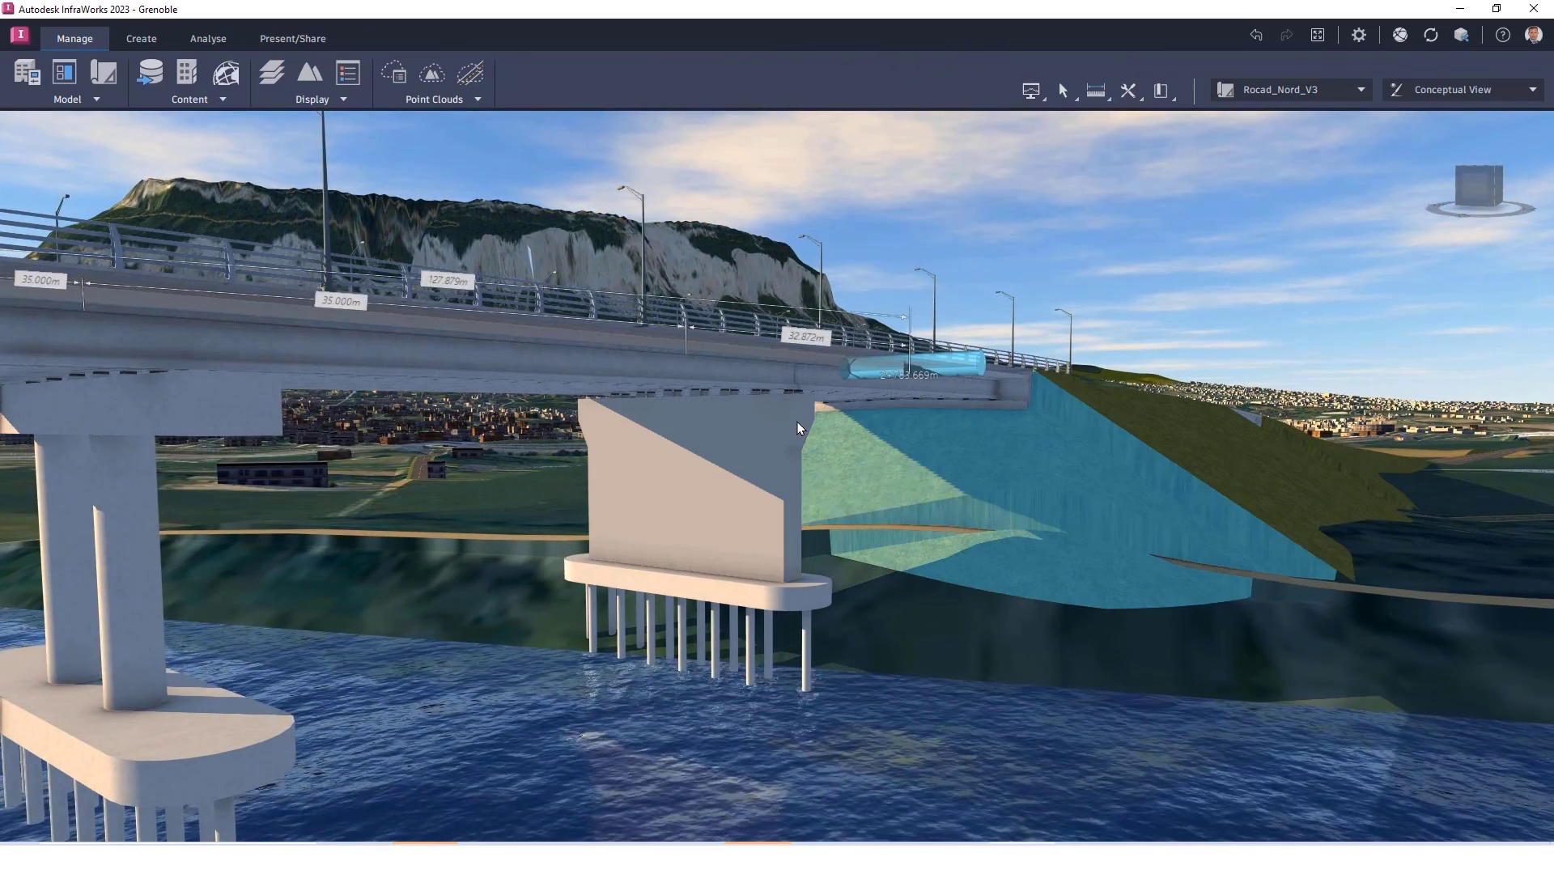
click(792, 429)
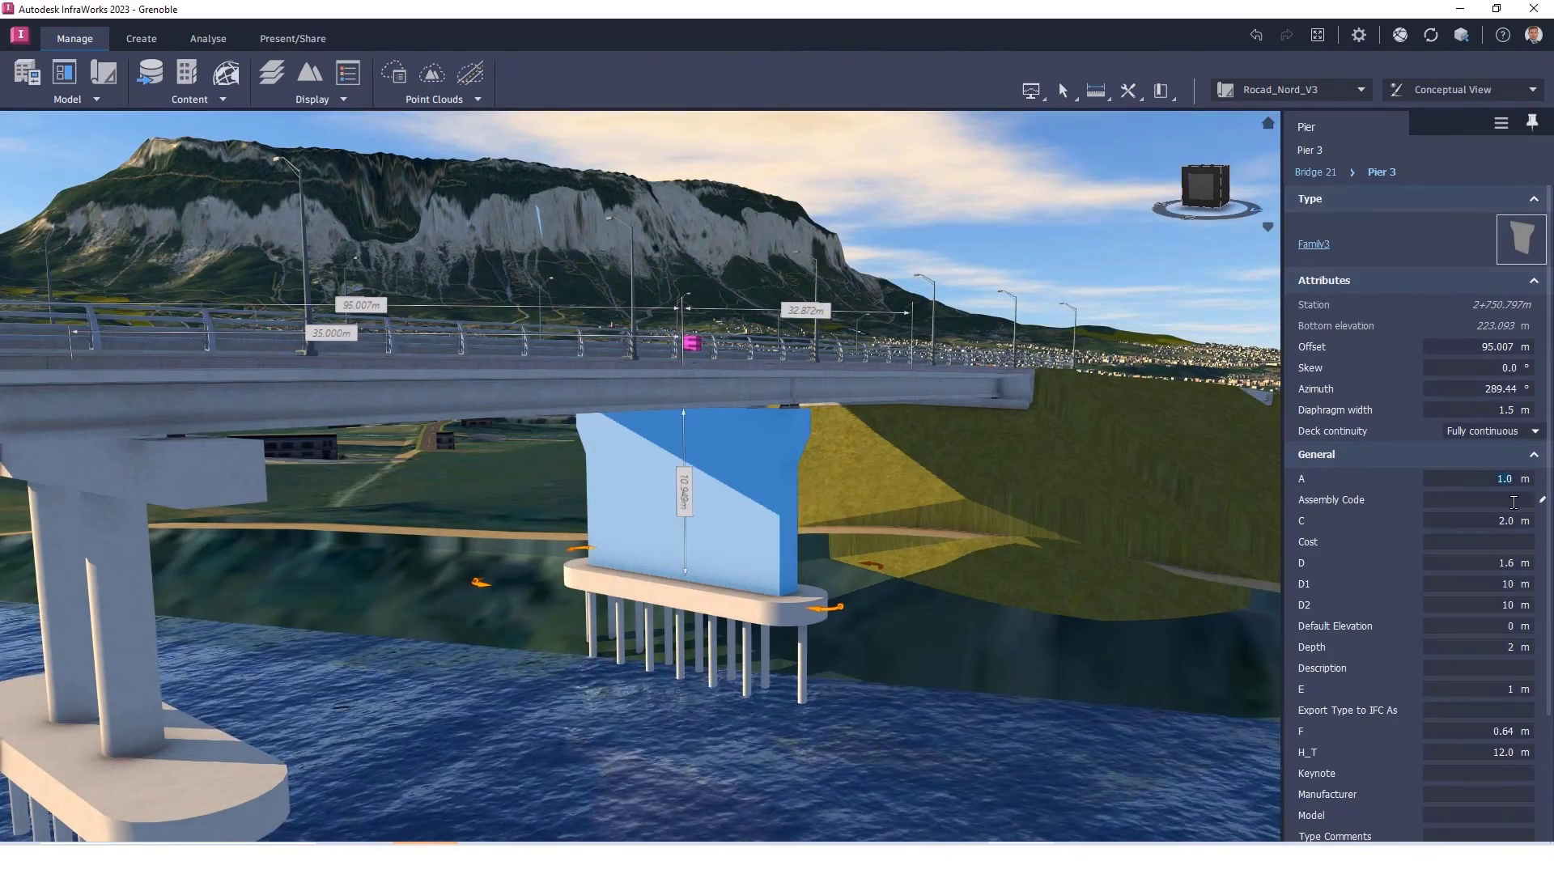
text(4)
key(Return)
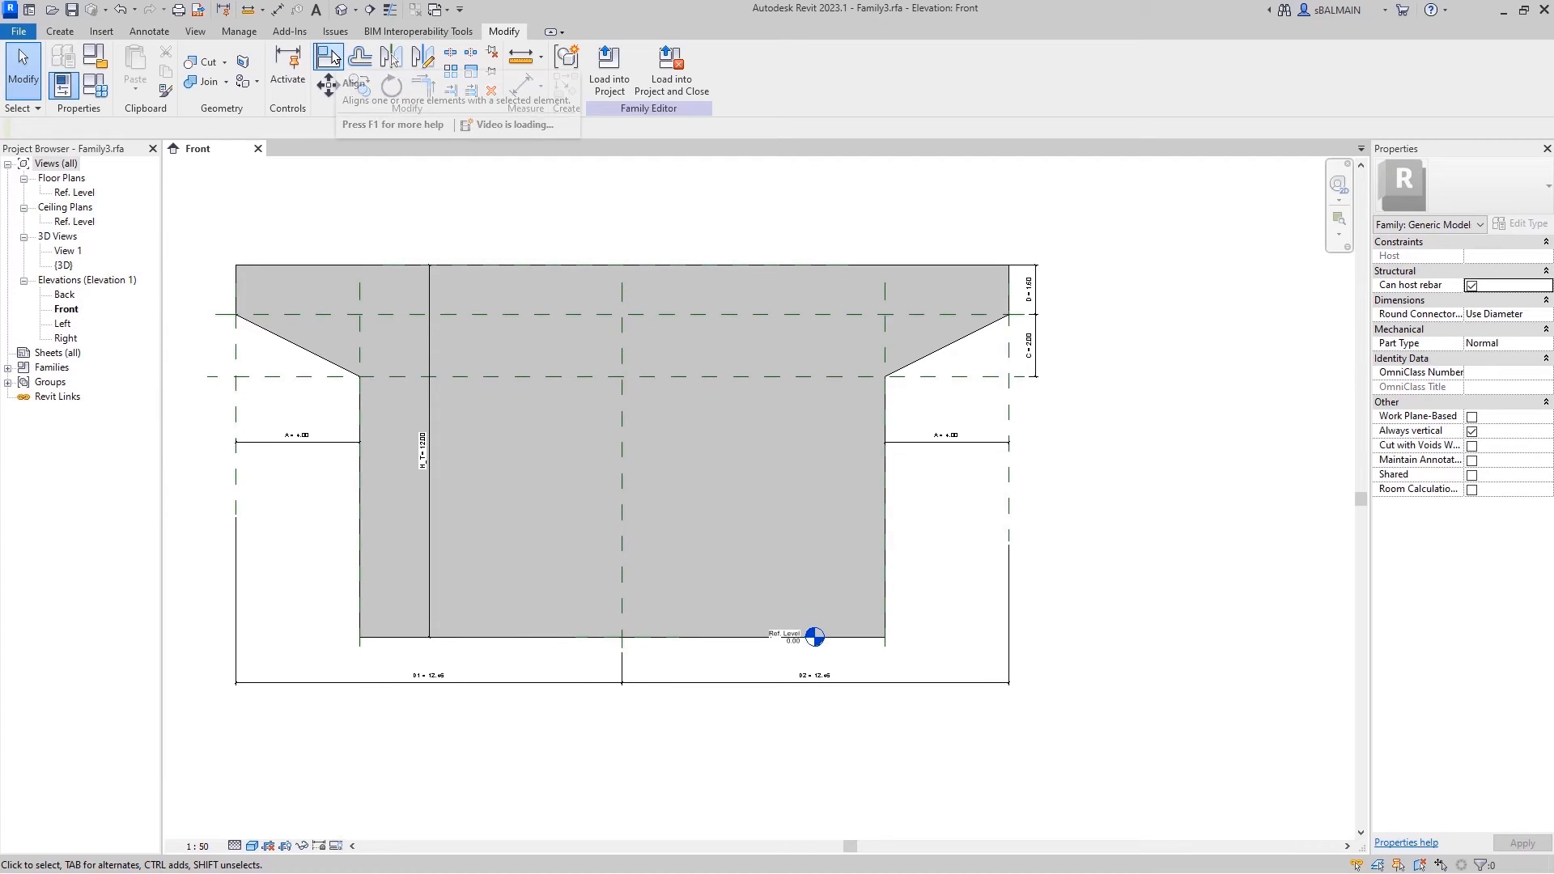
Sketch a 1-wide rectangular void extrusion from the cap edge down through the pier wall
click(78, 32)
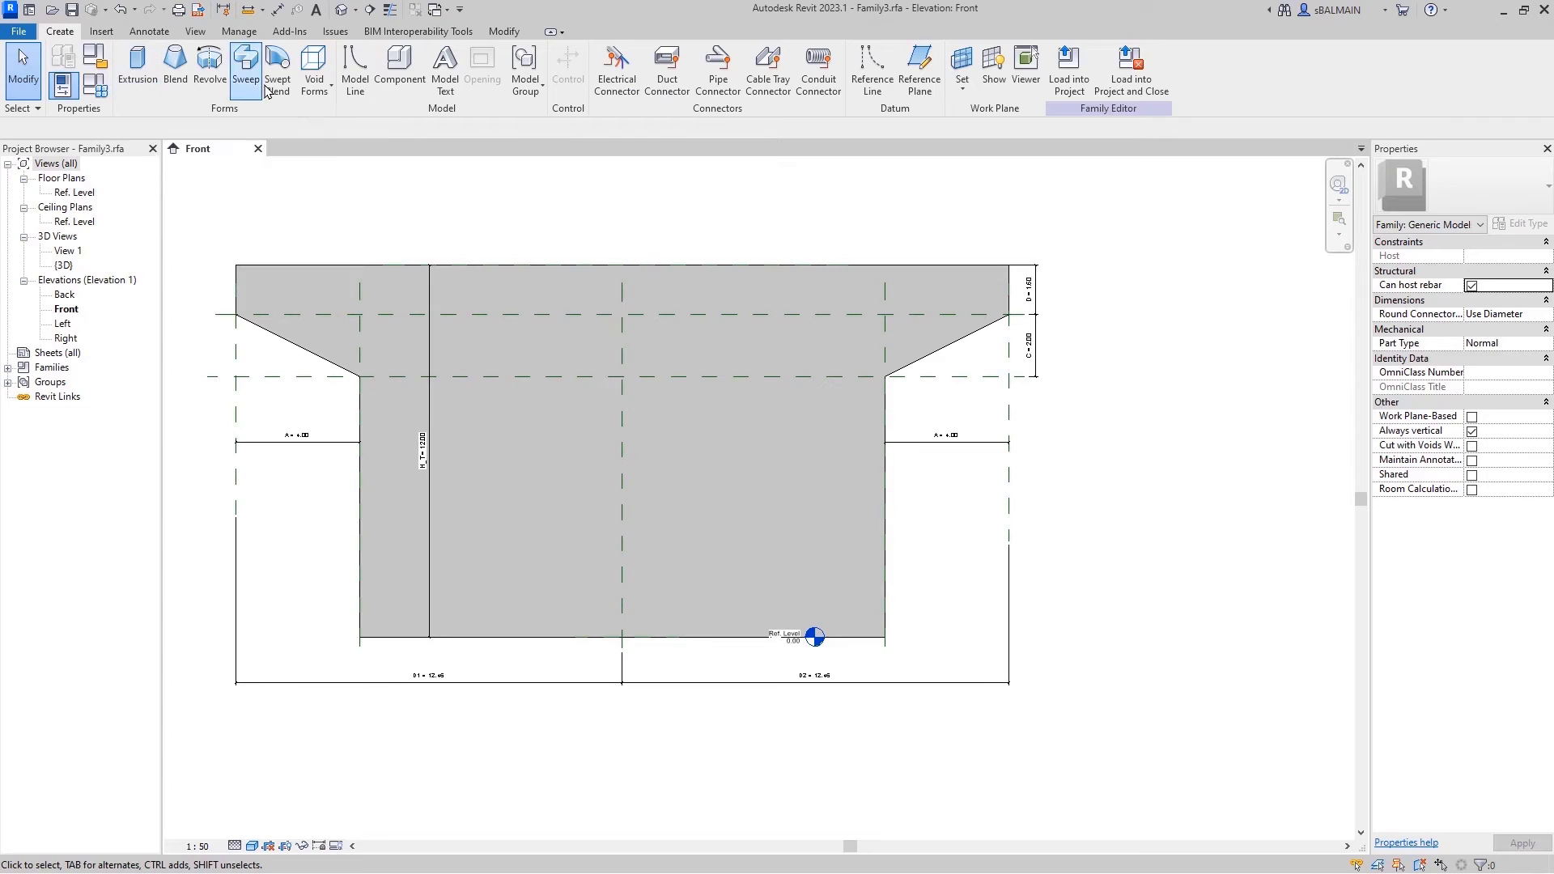
click(314, 72)
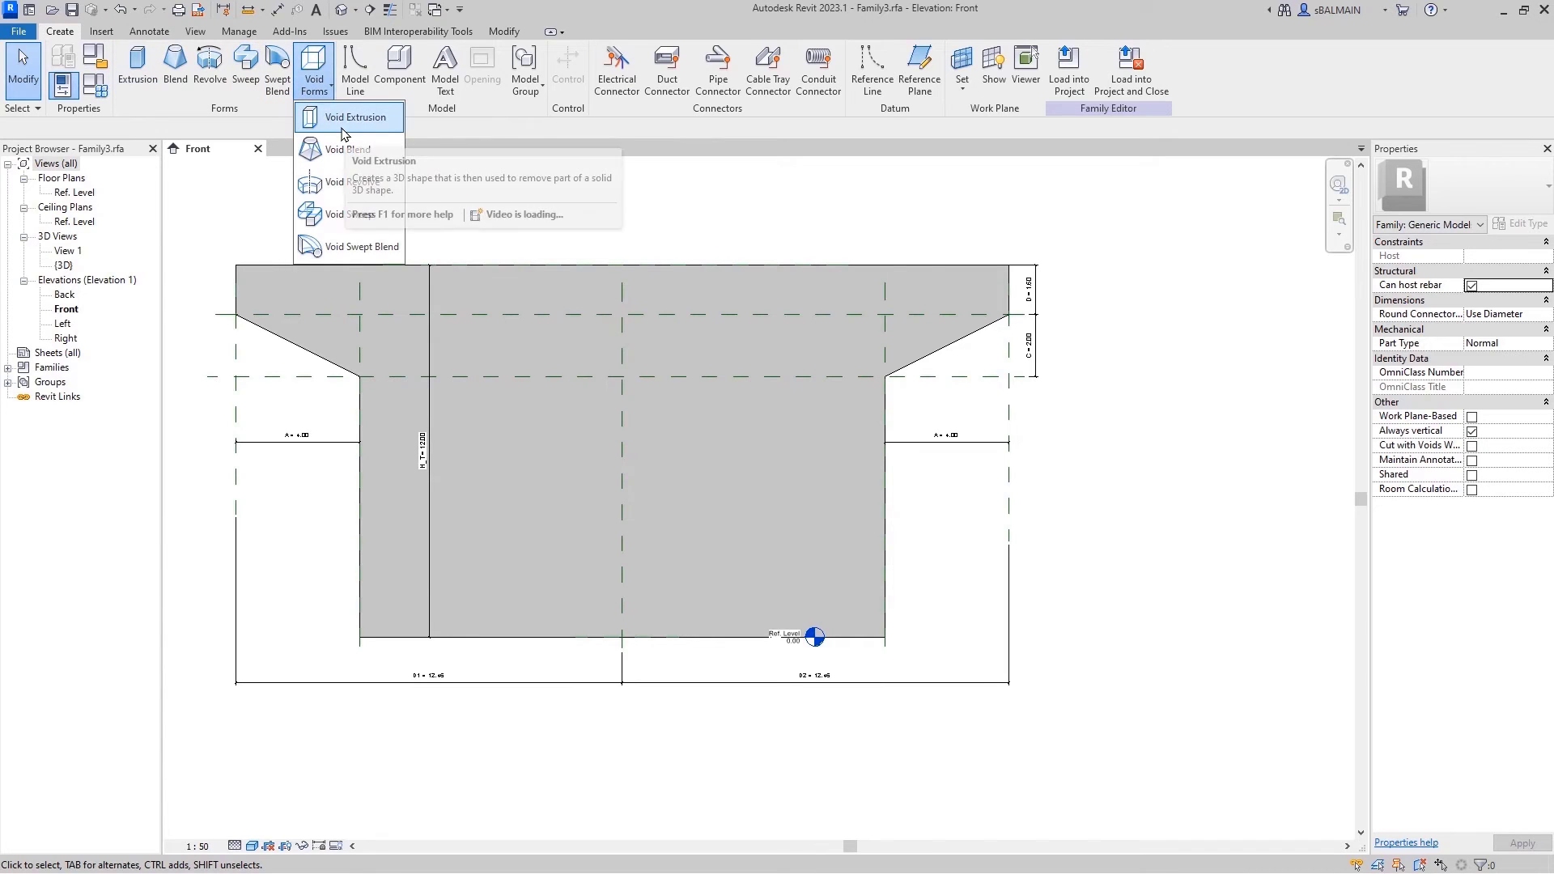
click(343, 132)
click(360, 376)
click(394, 377)
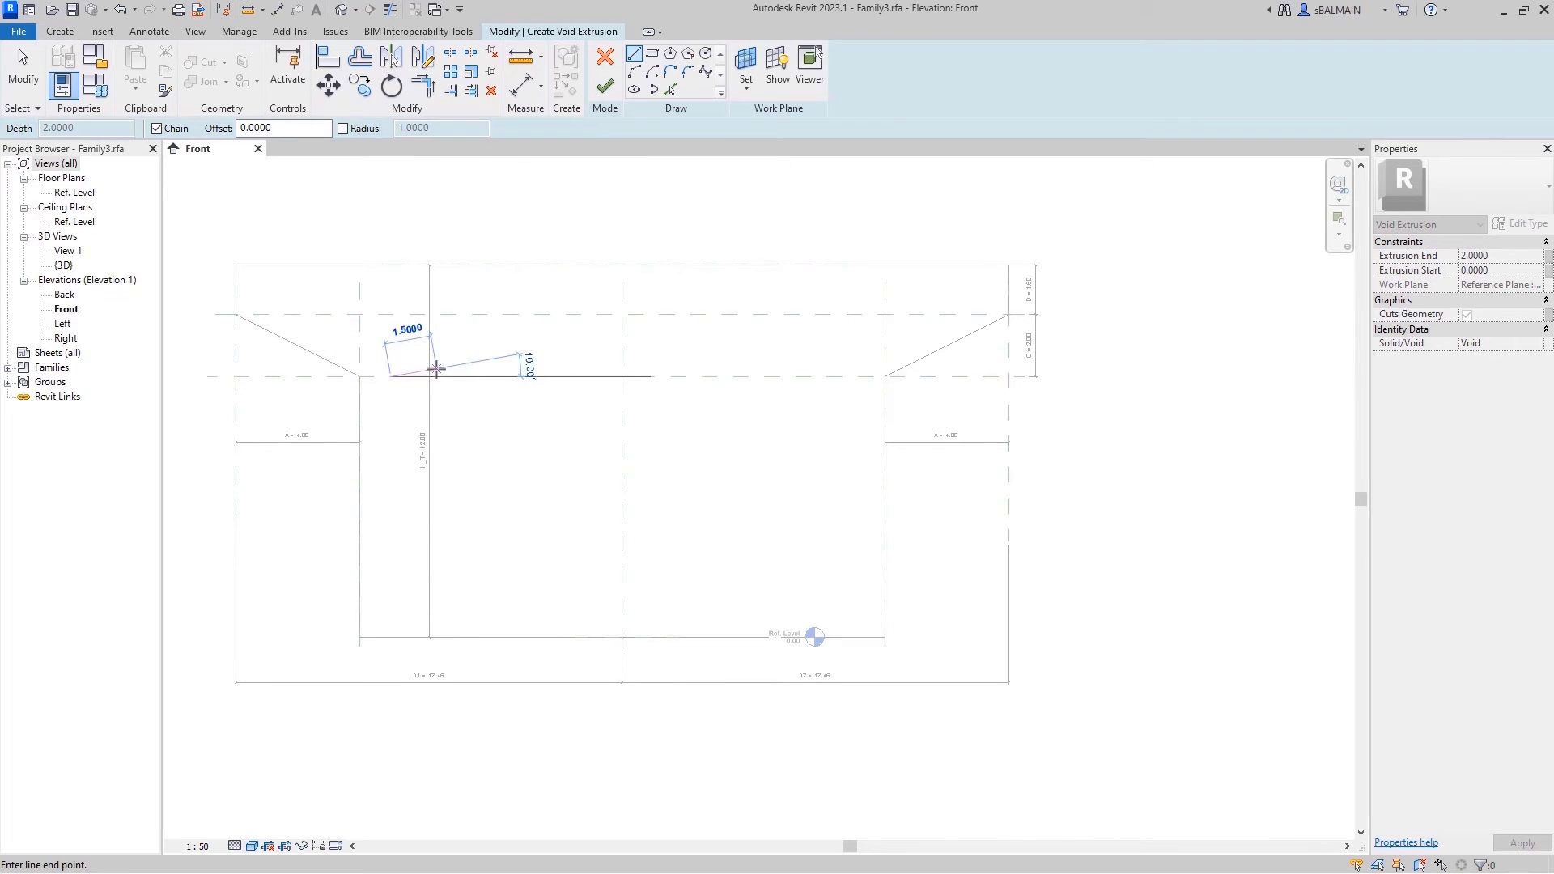
text(1)
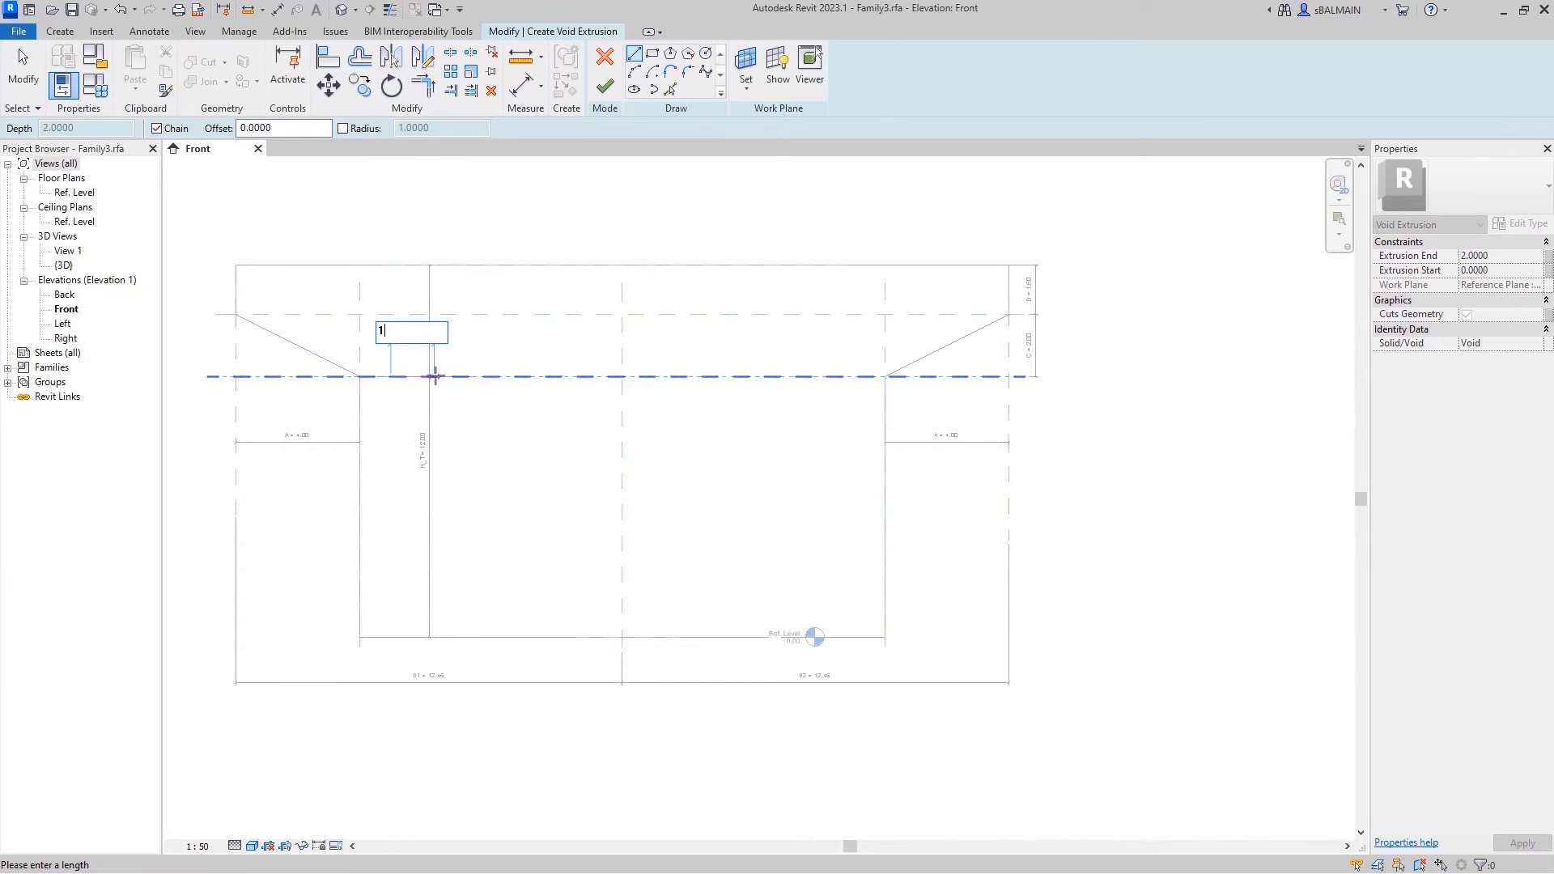
key(Return)
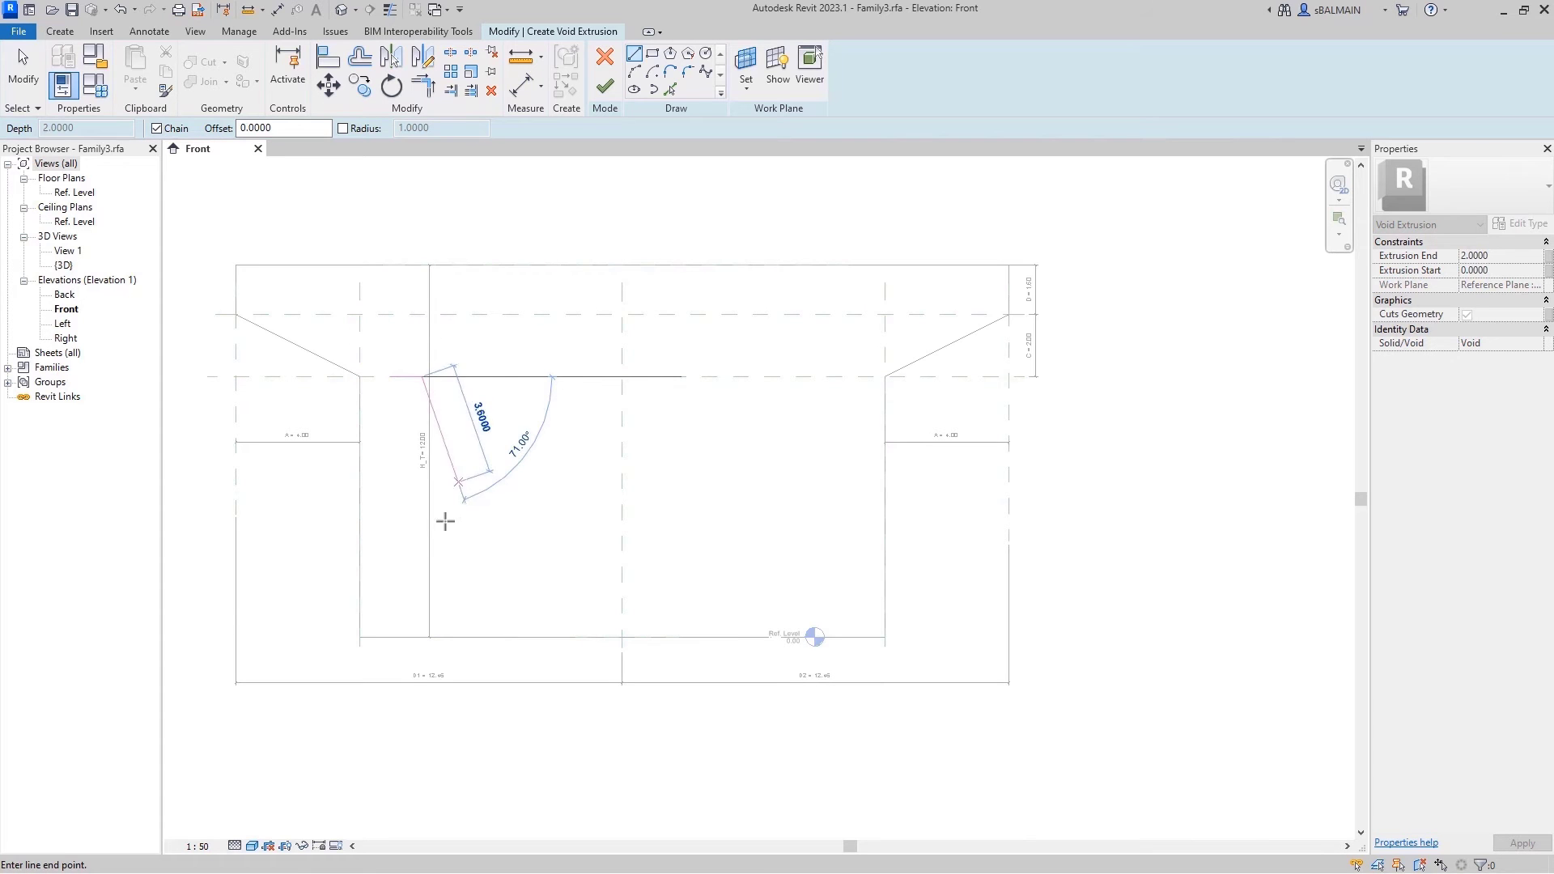
click(422, 591)
click(391, 591)
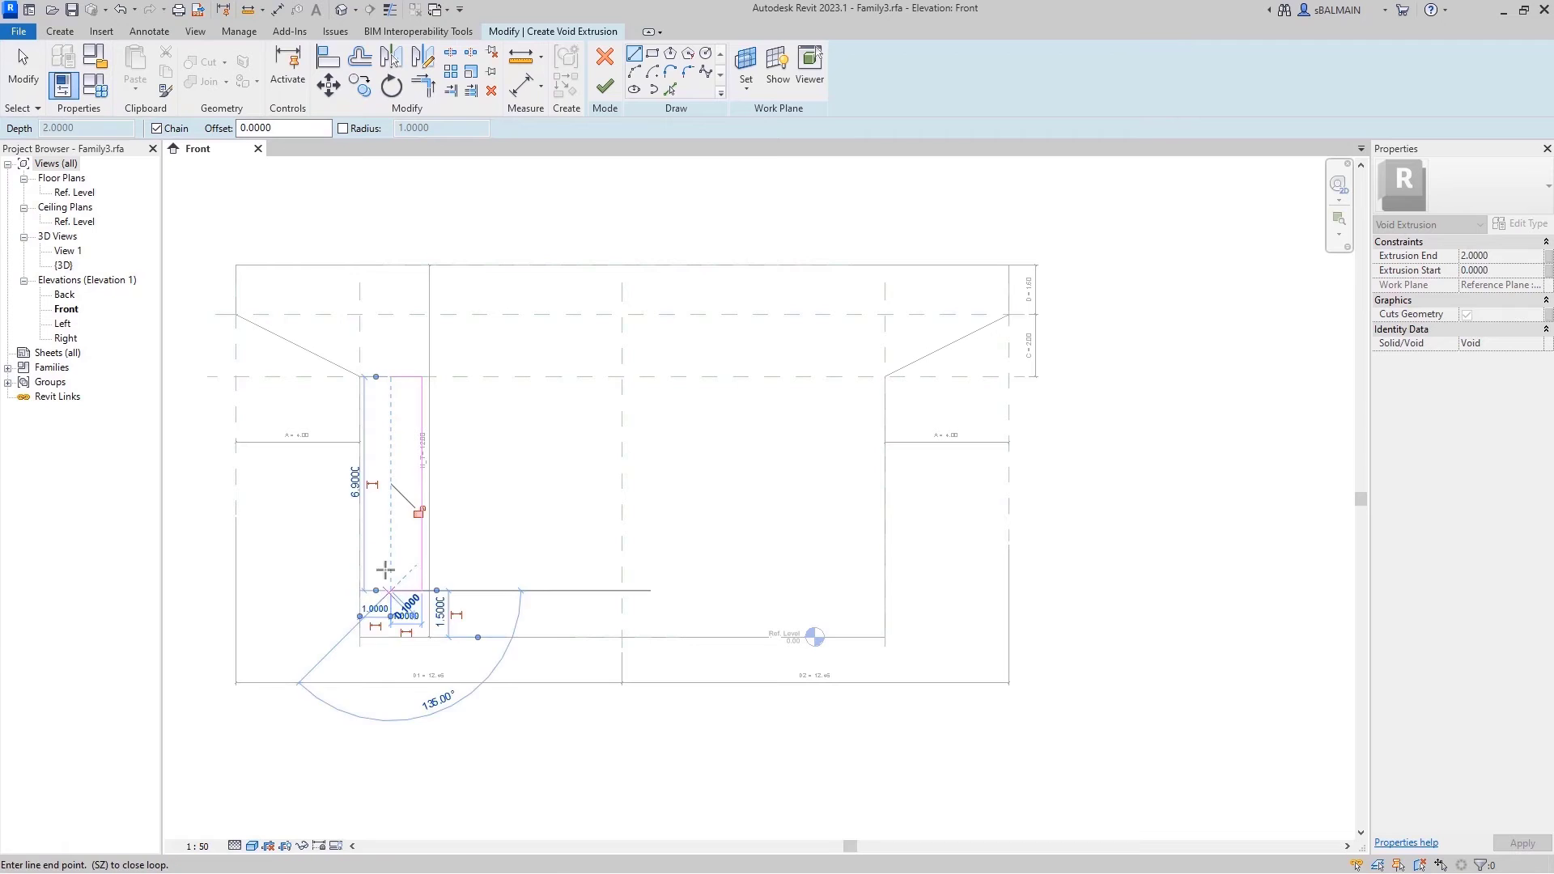
click(390, 378)
key(Escape)
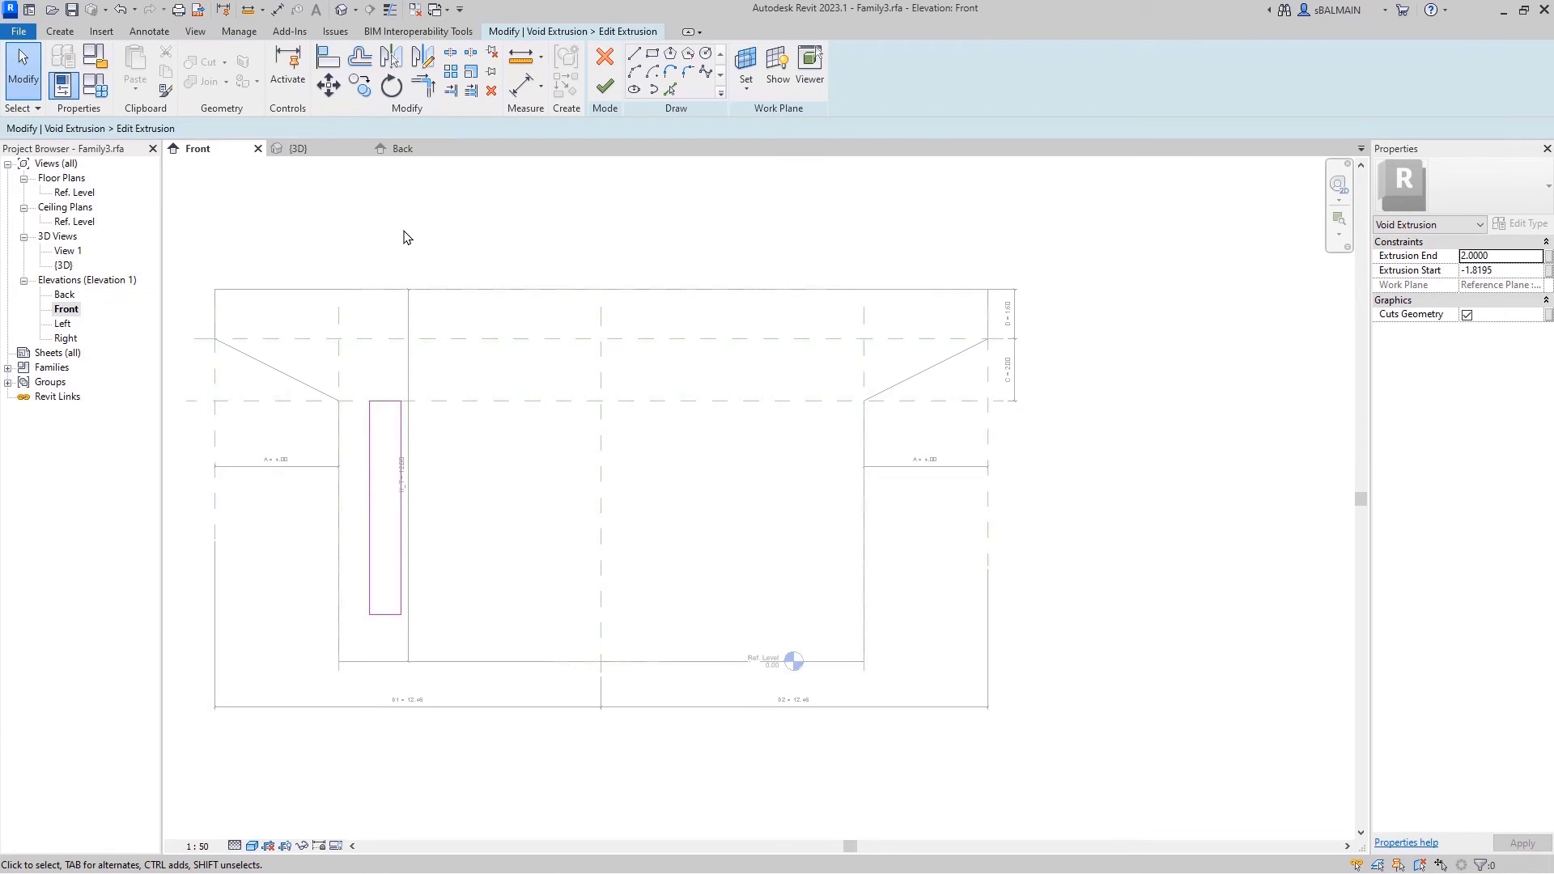
click(604, 87)
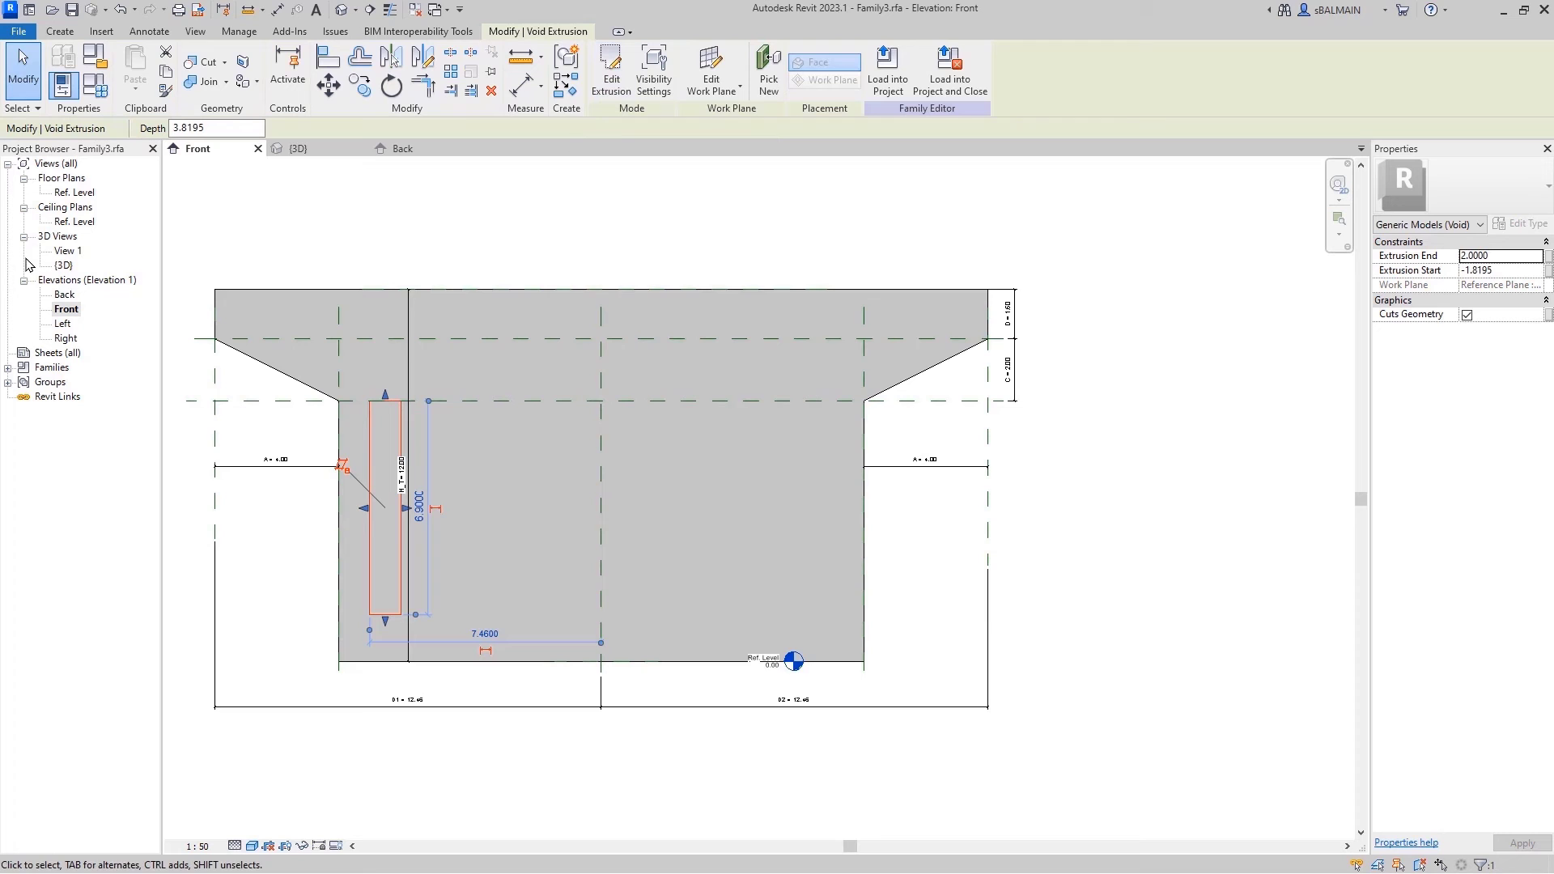
key(Escape)
Inspect the slot in the {3D} view, then return to the Front elevation
double_click(71, 269)
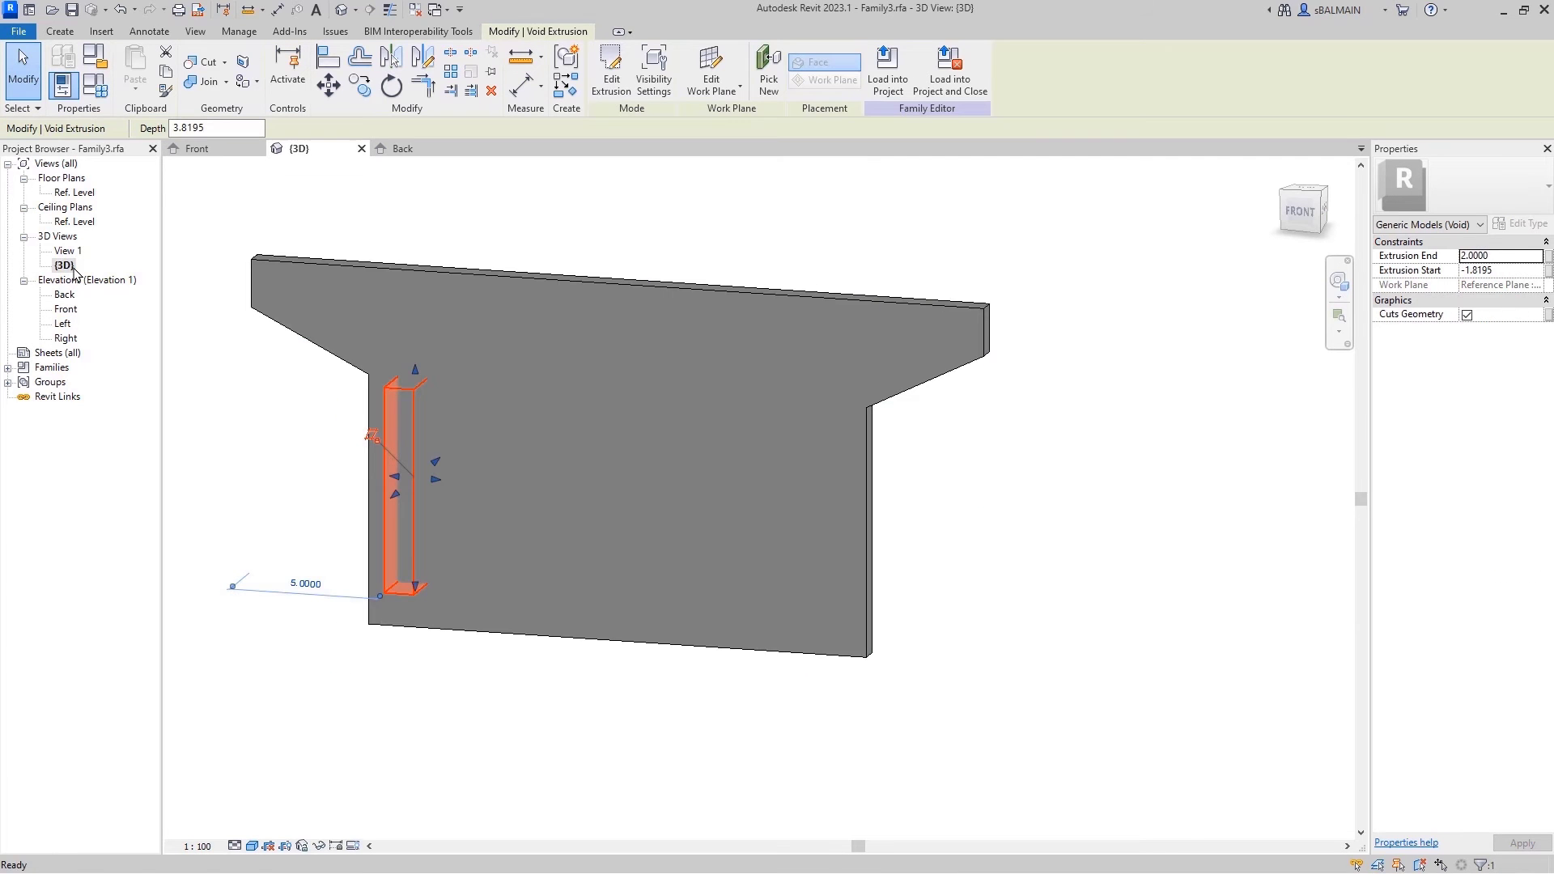
scroll(499, 482, up, 1)
mouse_move(540, 447)
shift+middle_down()
mouse_move(680, 445)
mouse_move(527, 429)
shift+middle_up()
click(647, 214)
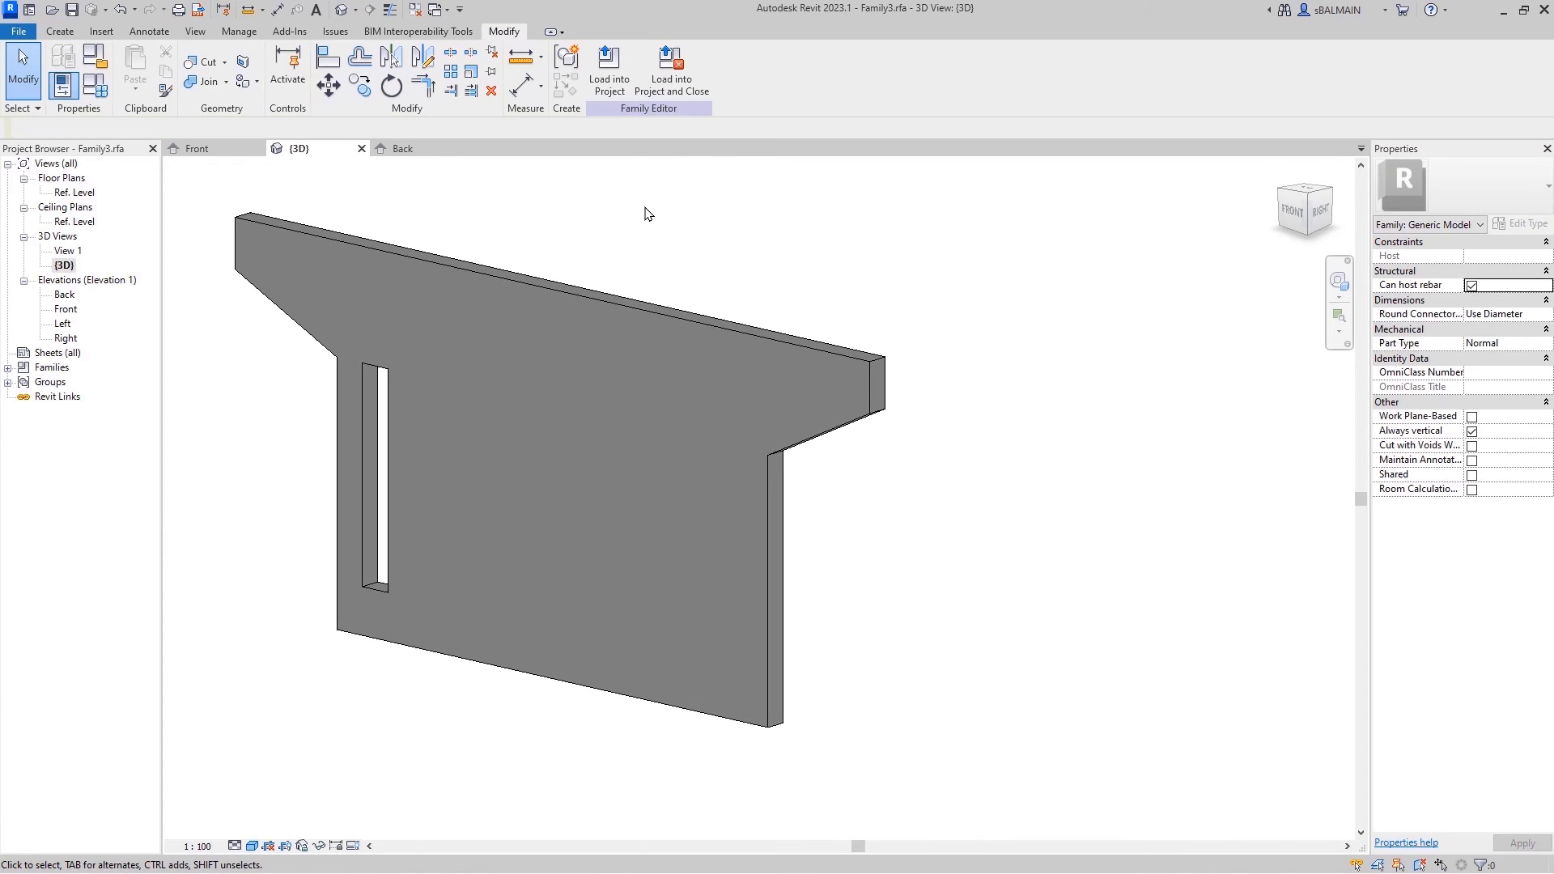
double_click(65, 309)
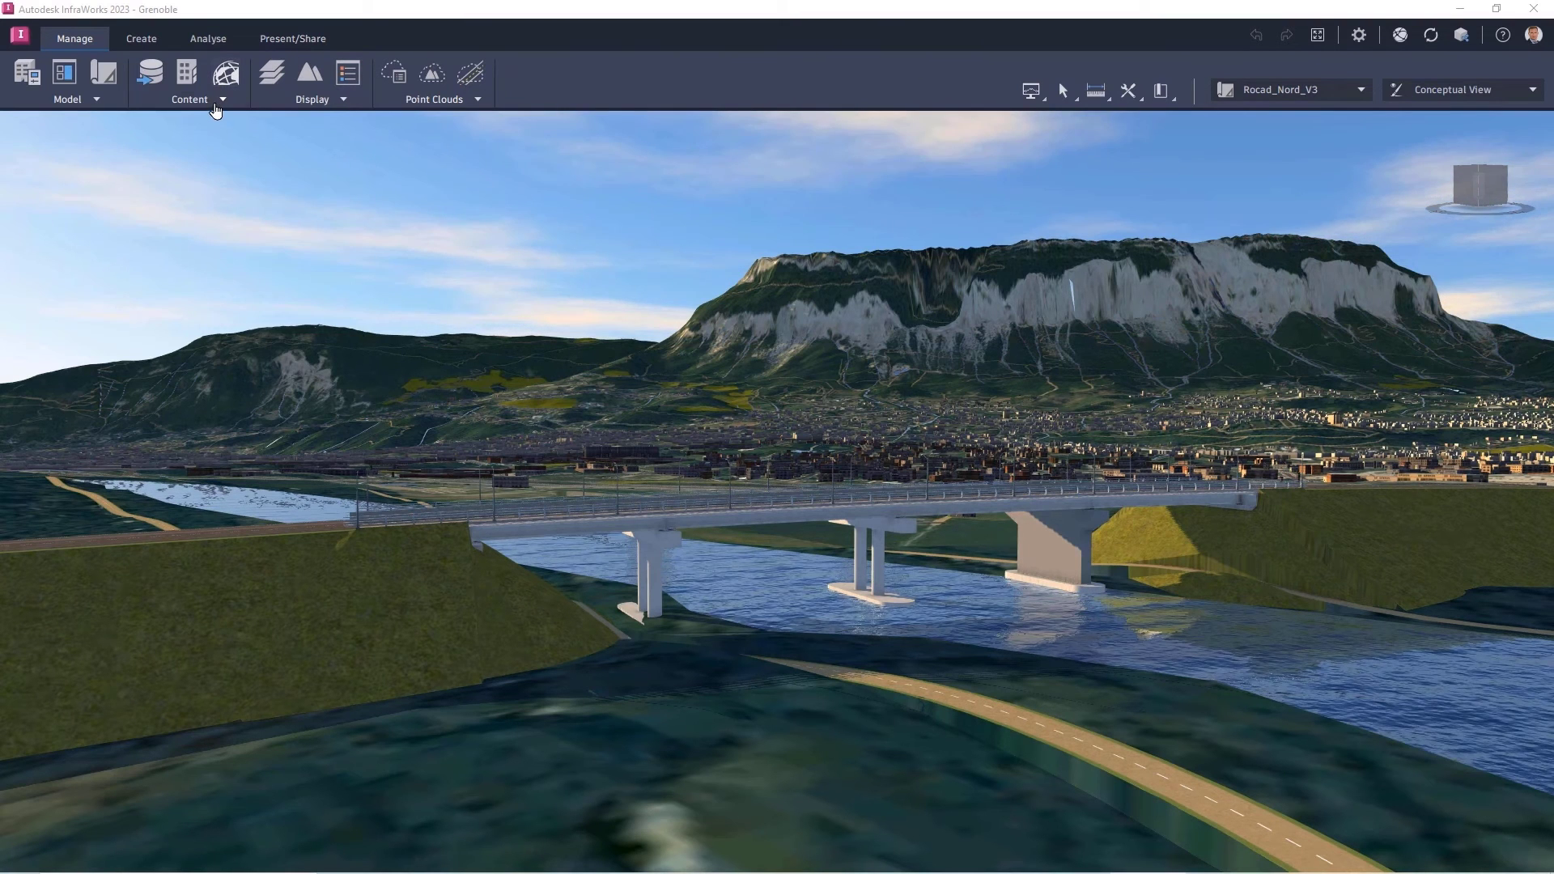
Reload the edited Family3 pier file from the Style Palette, accept it, and select Pier 3
click(218, 105)
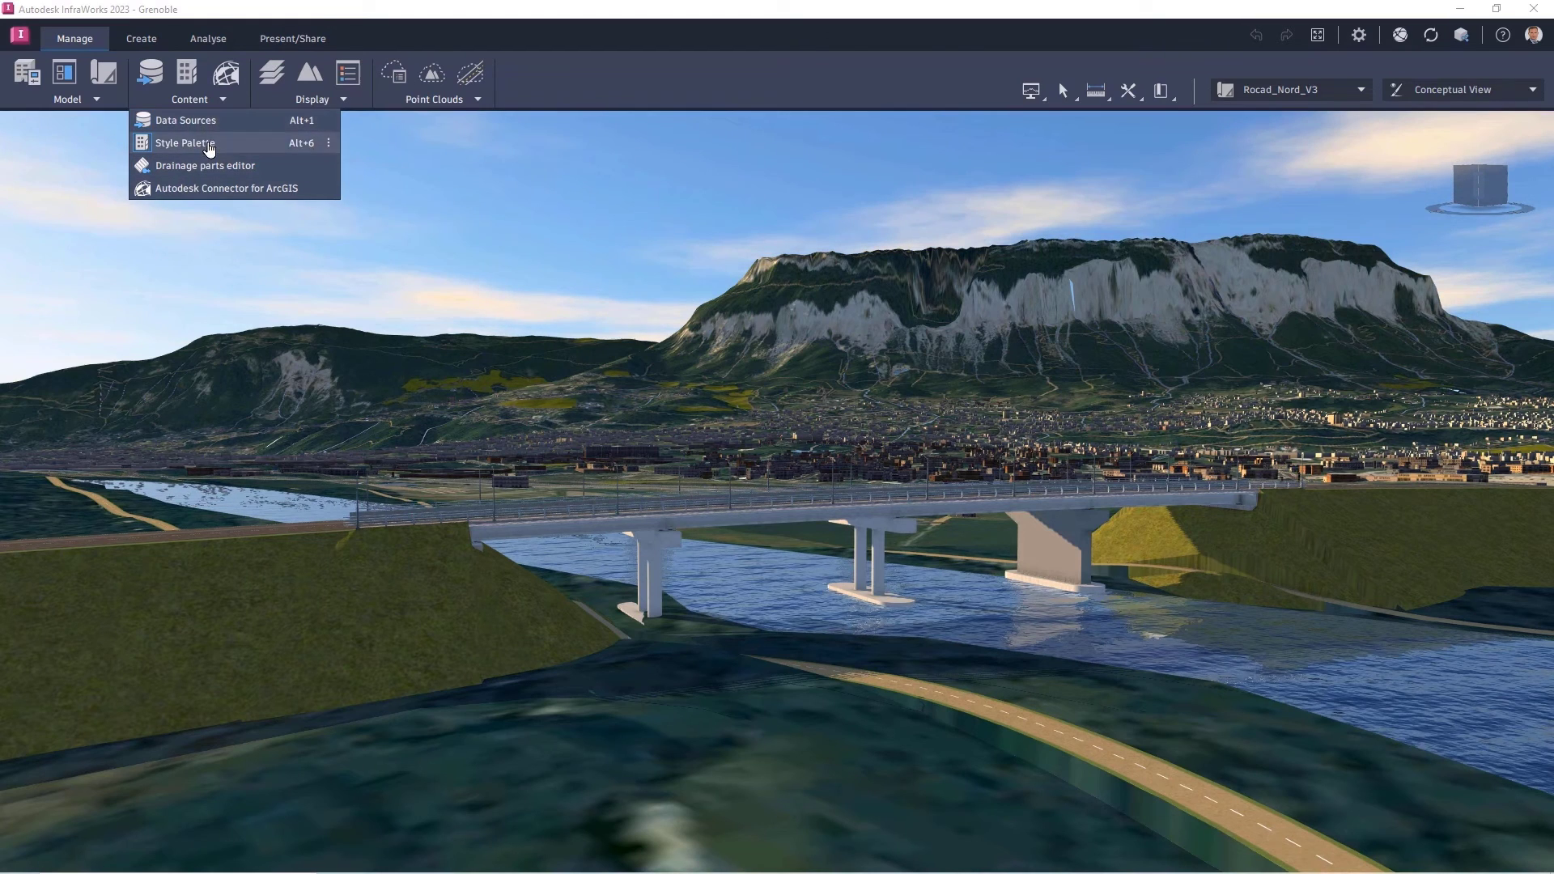
click(209, 146)
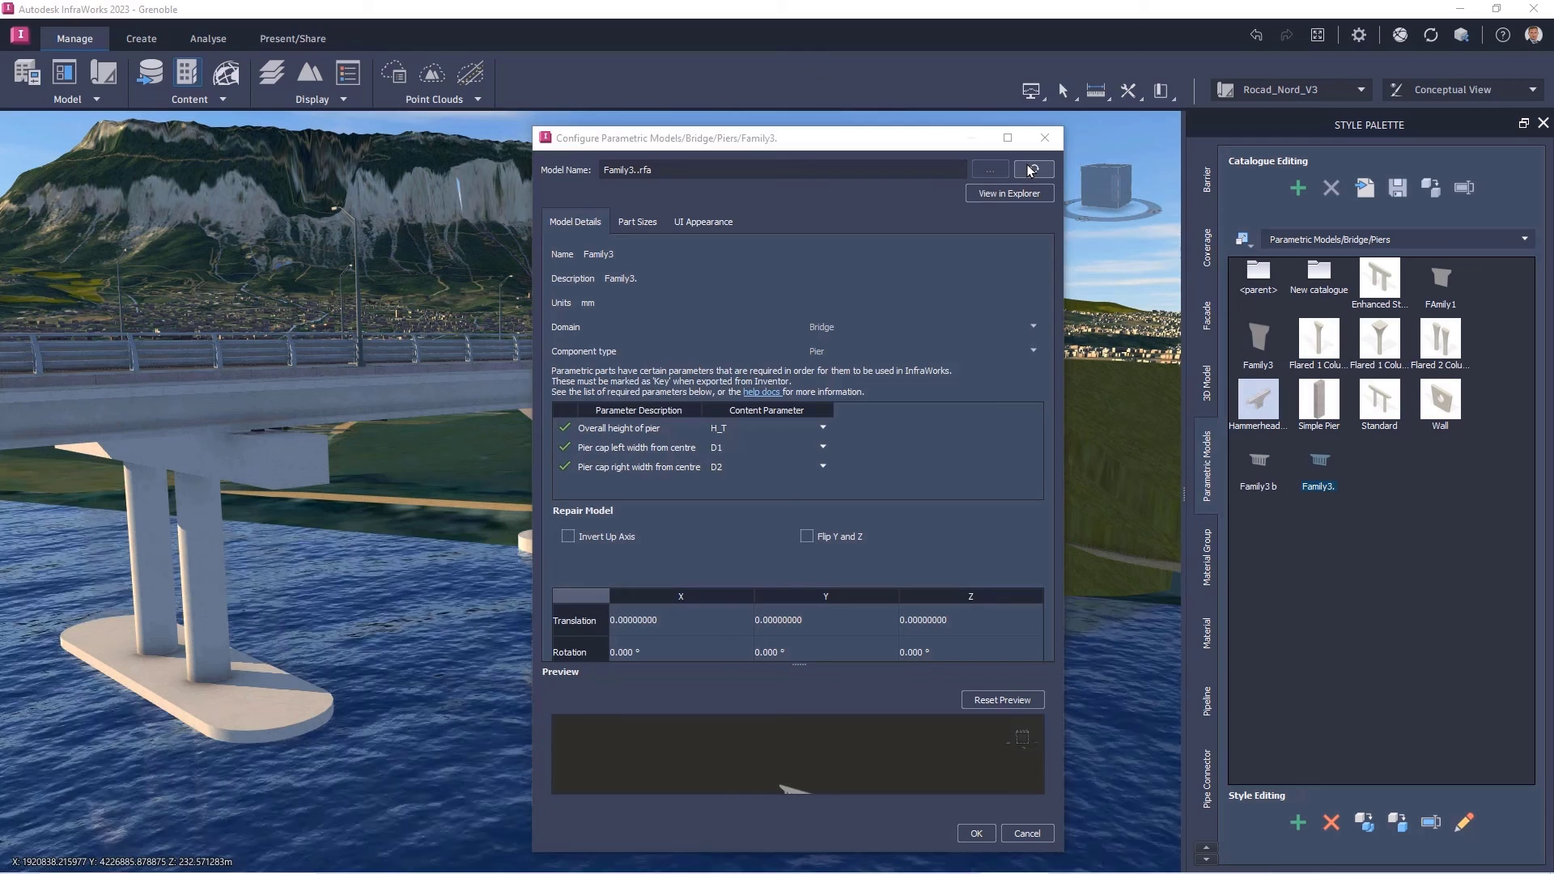
click(1033, 169)
click(919, 621)
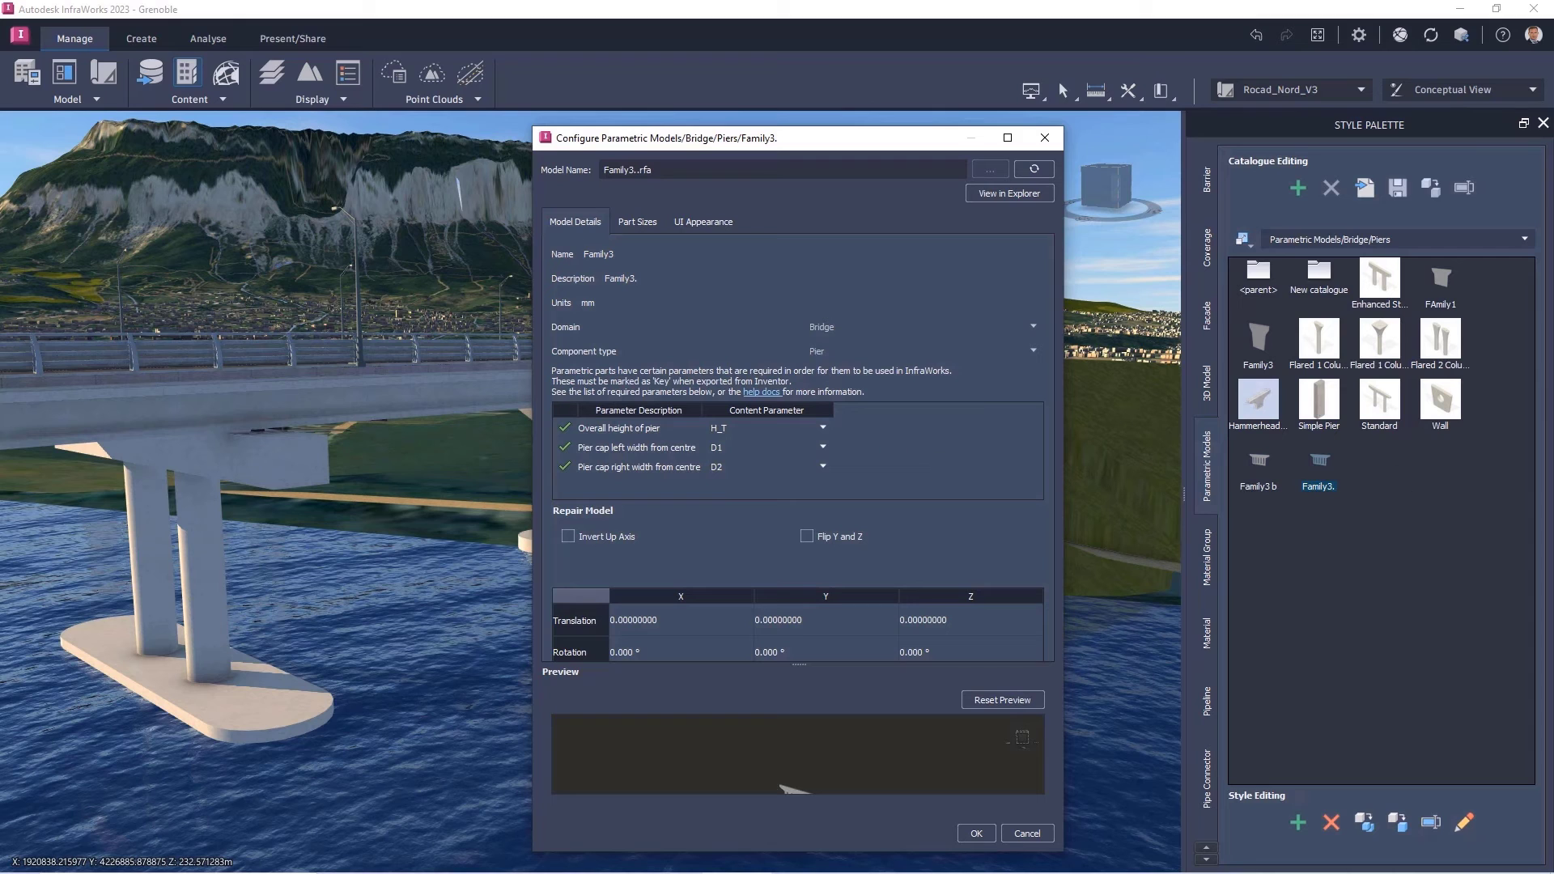
drag(767, 144, 284, 118)
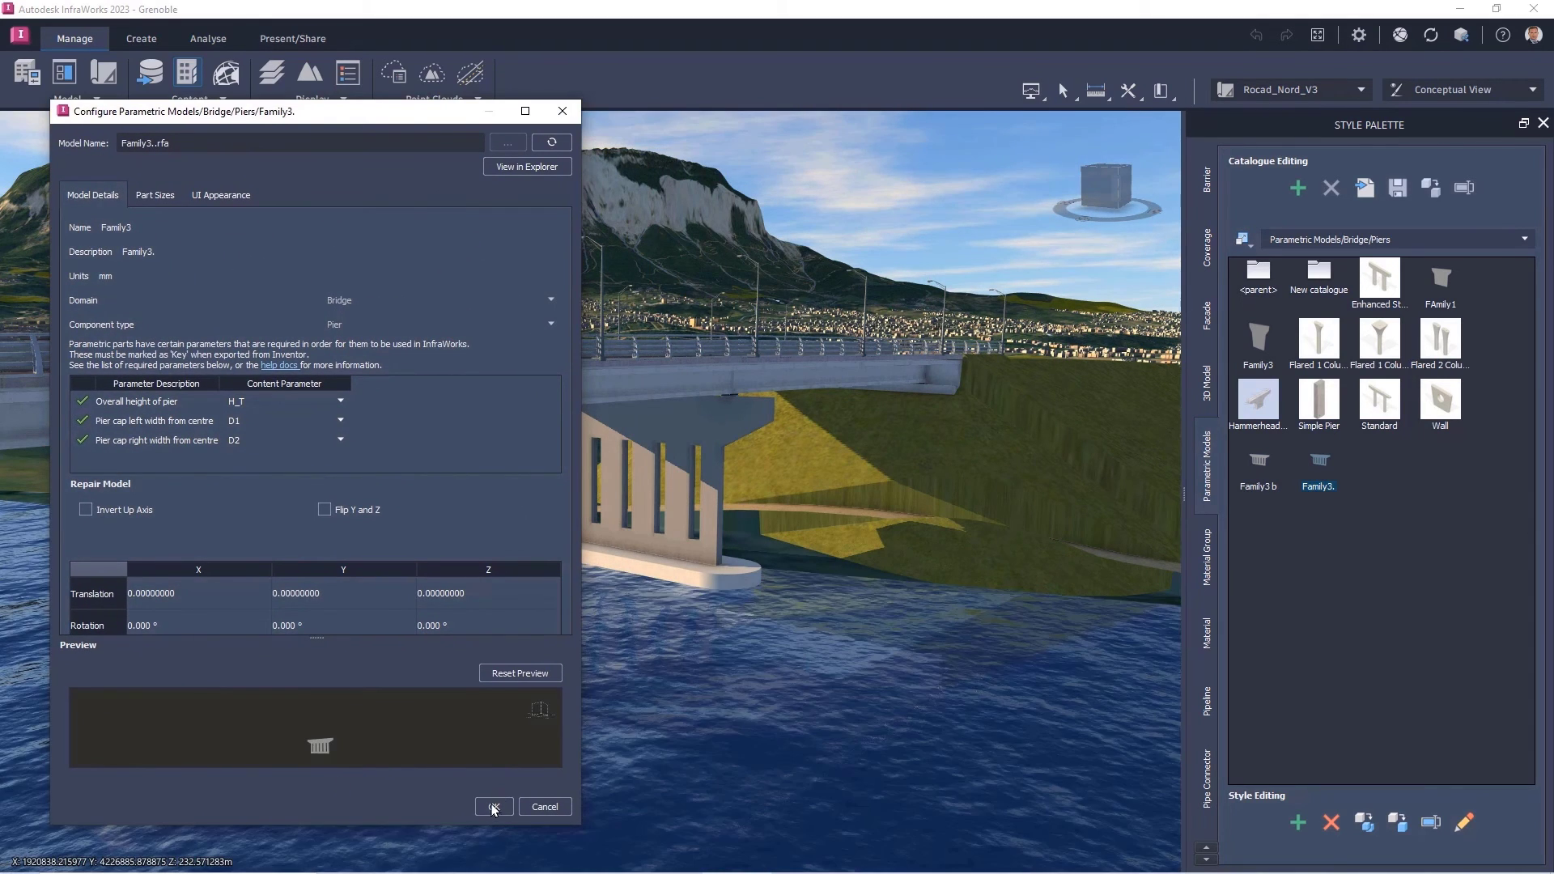
click(494, 807)
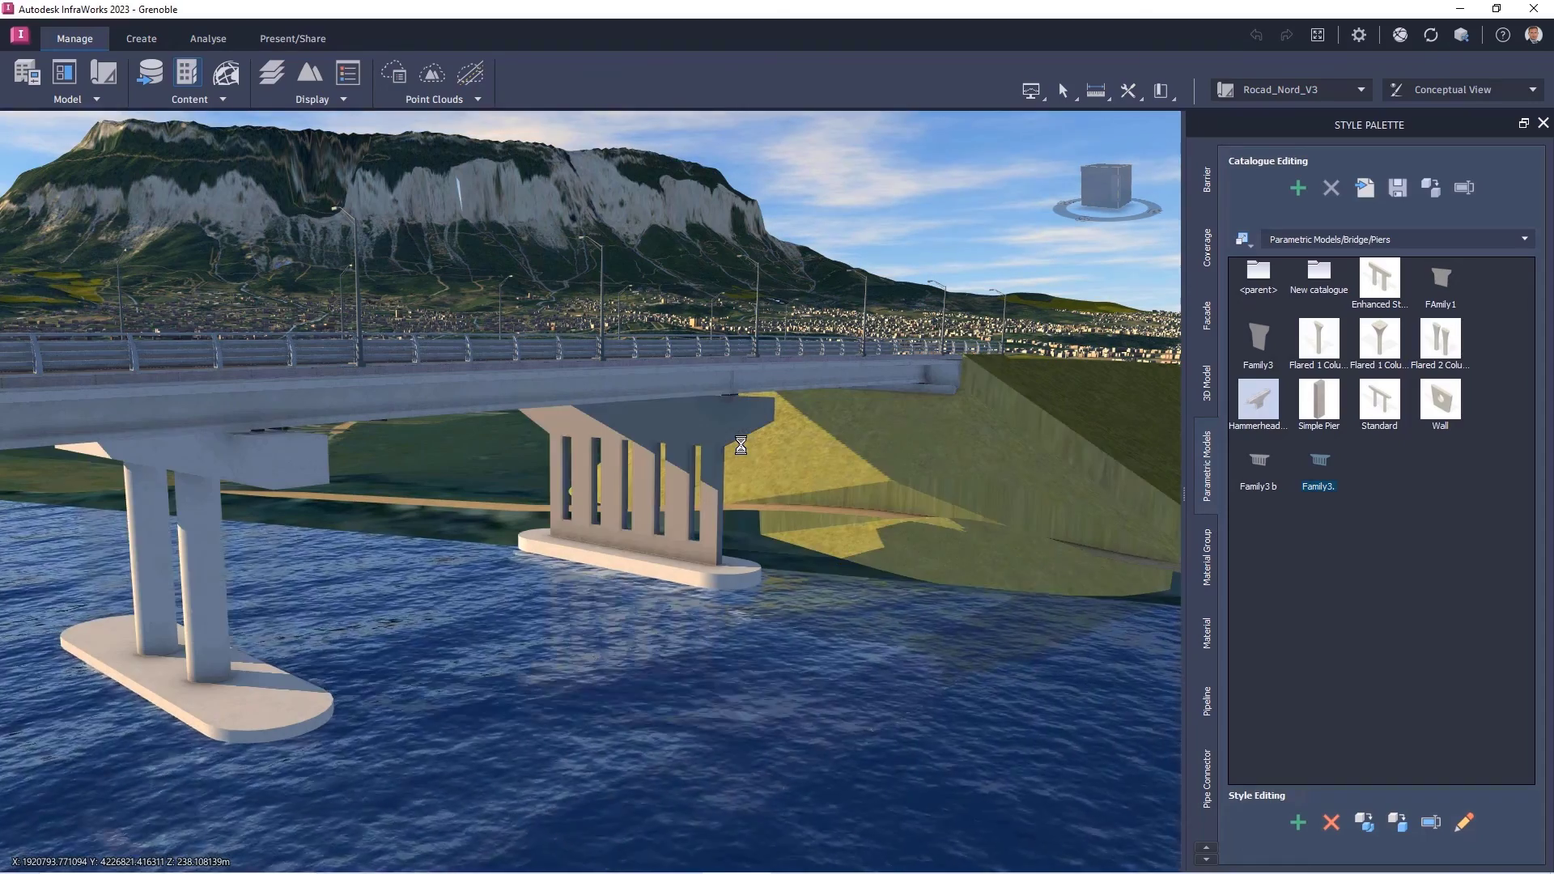
click(719, 464)
click(718, 489)
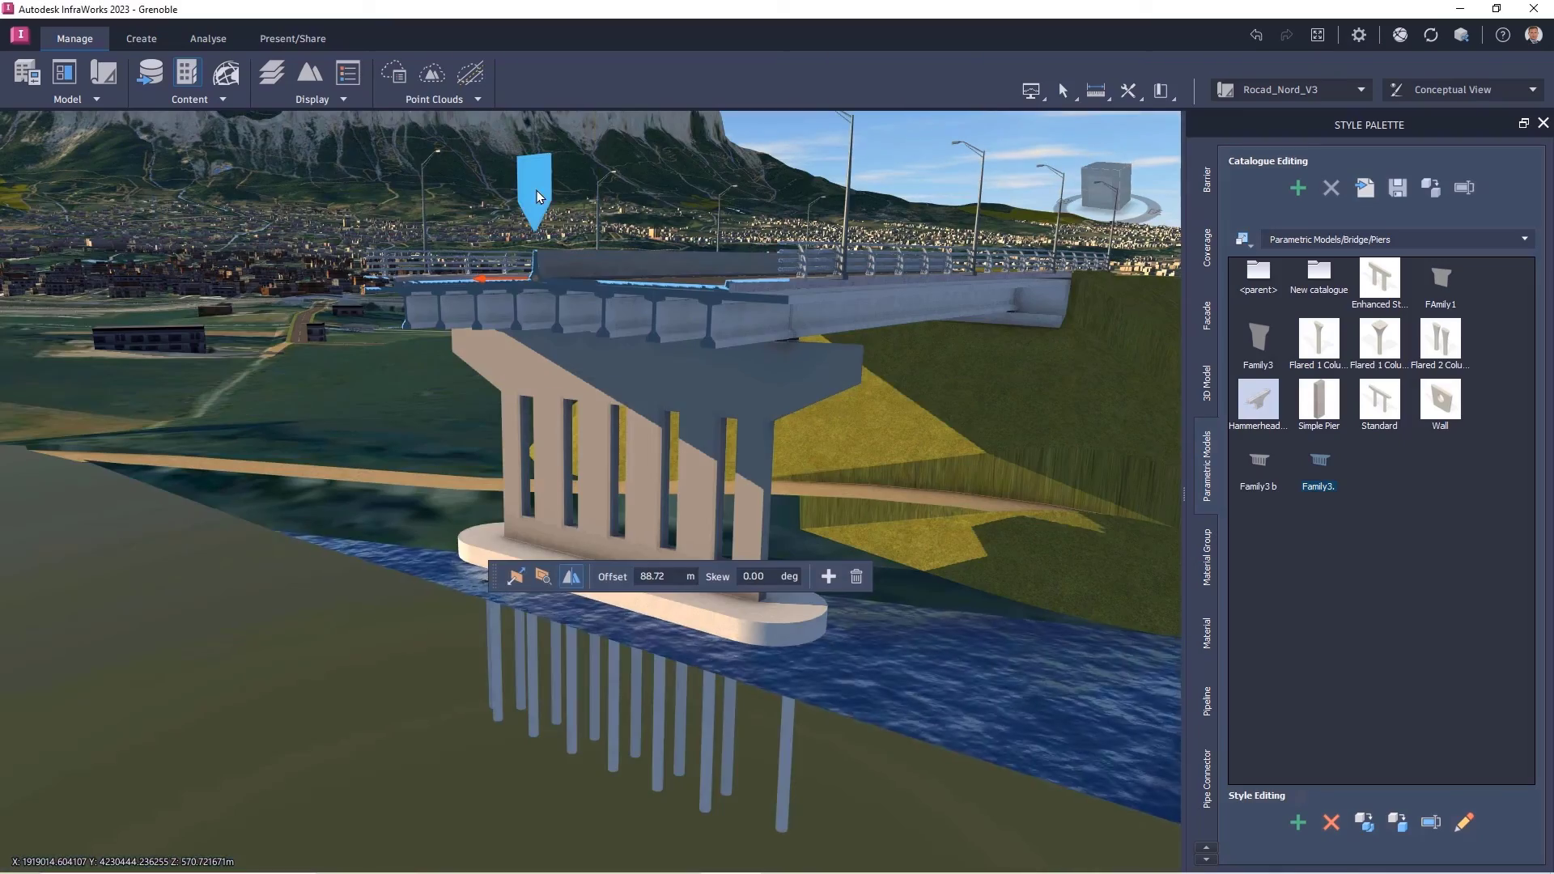
Adjust Pier 3's offset along the deck and apply its Family3 type to all piers
scroll(483, 317, up, 5)
shift+middle_drag(512, 332, 564, 332)
mouse_move(547, 326)
mouse_down()
mouse_move(665, 273)
mouse_move(606, 296)
mouse_up()
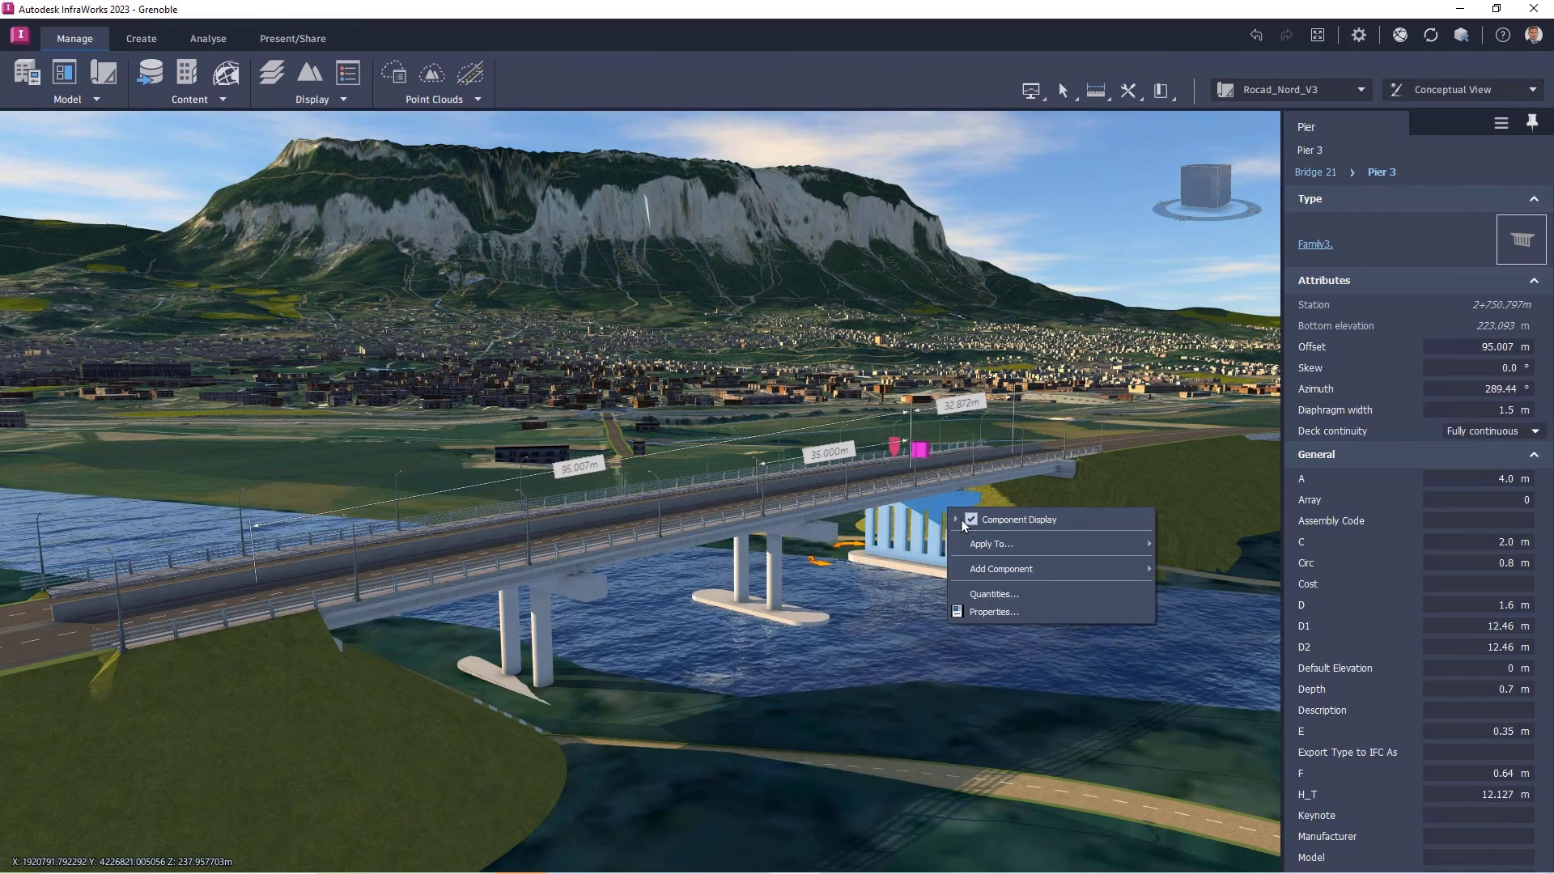
mouse_move(1053, 544)
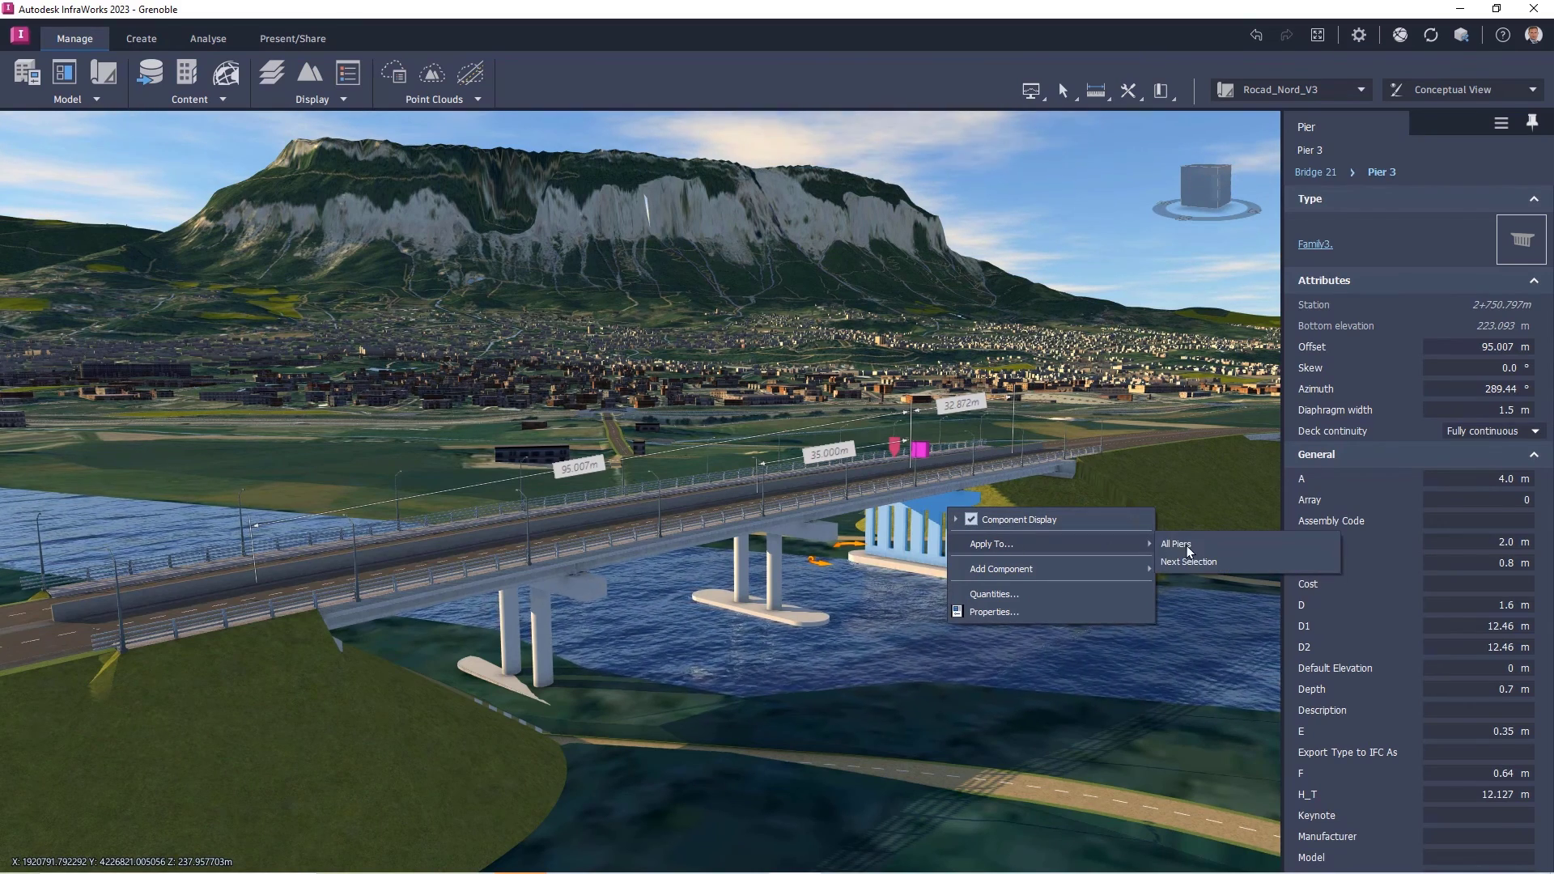
click(1209, 545)
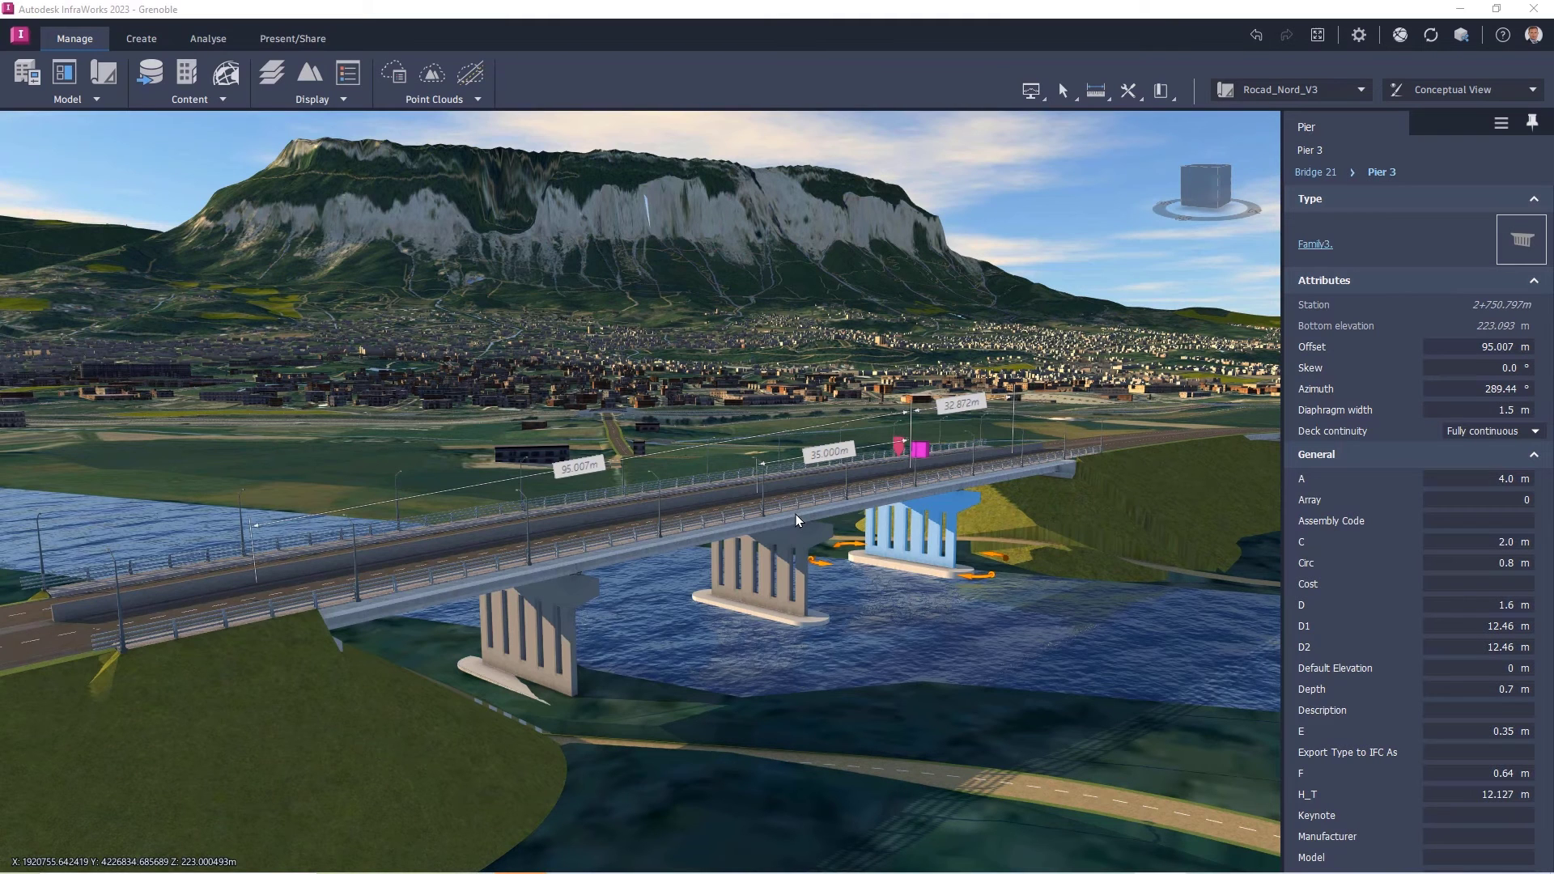
Publish Bridge 21 as a new civil structures package, Bridge21.imx, and start importing it in Revit
right_click(761, 515)
mouse_move(856, 685)
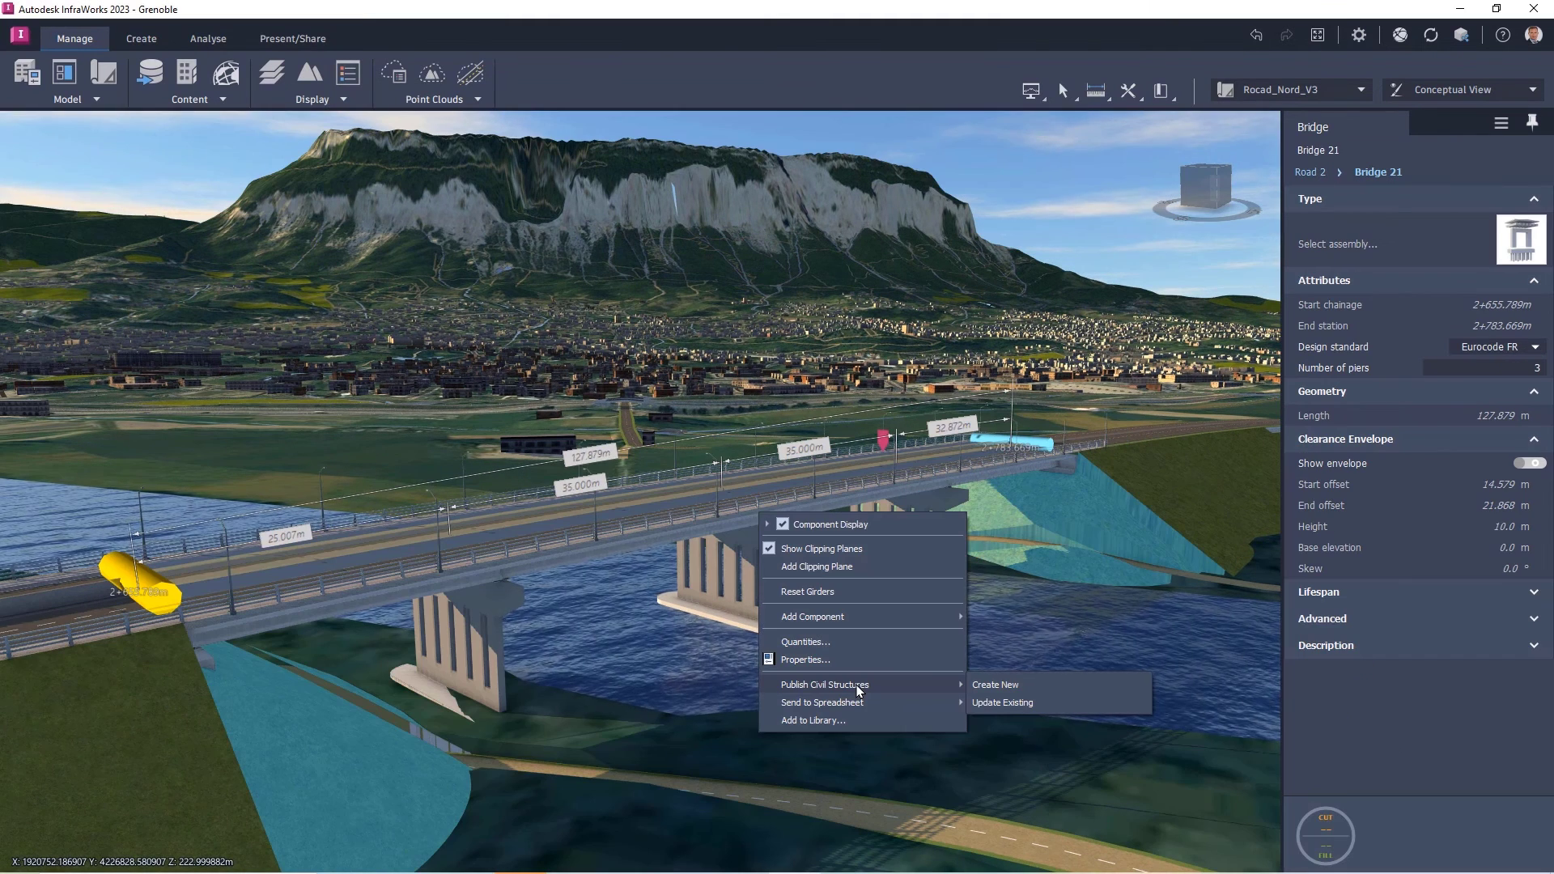
click(1038, 685)
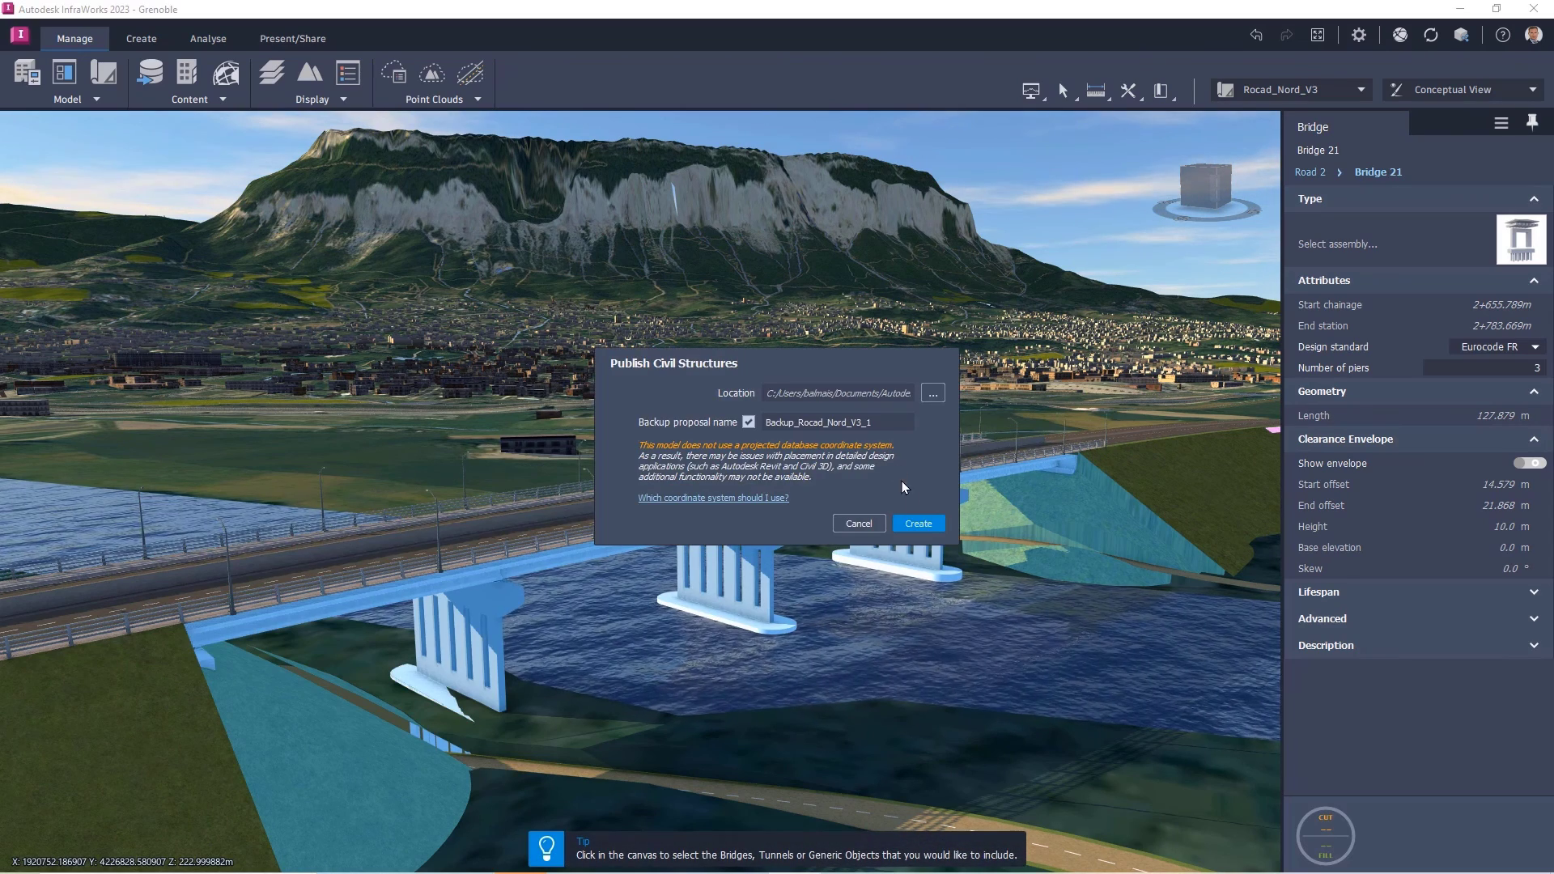
click(923, 524)
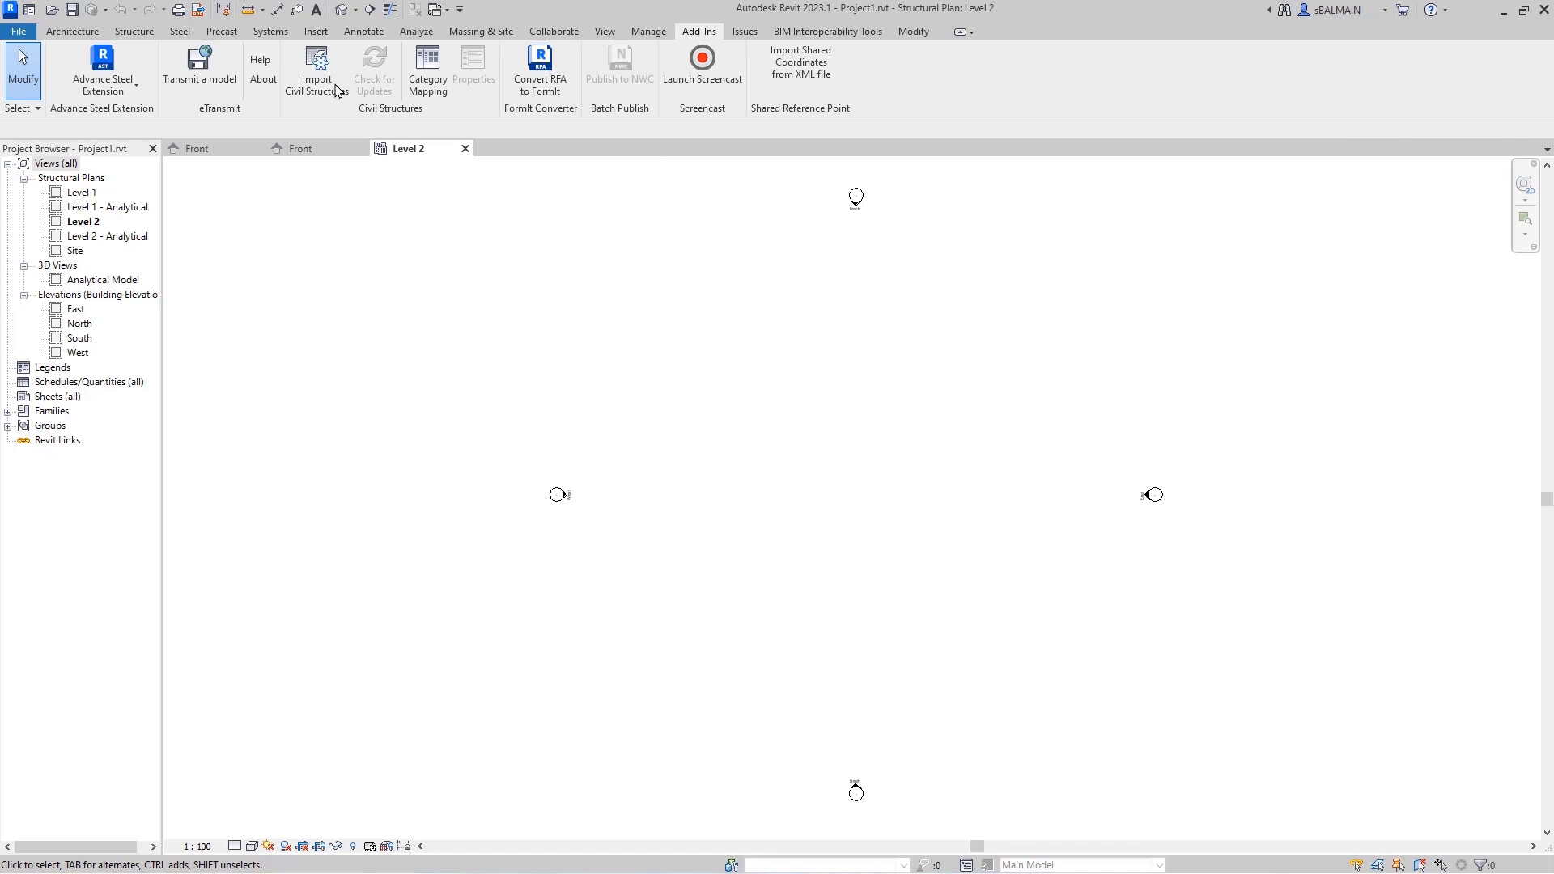
click(338, 91)
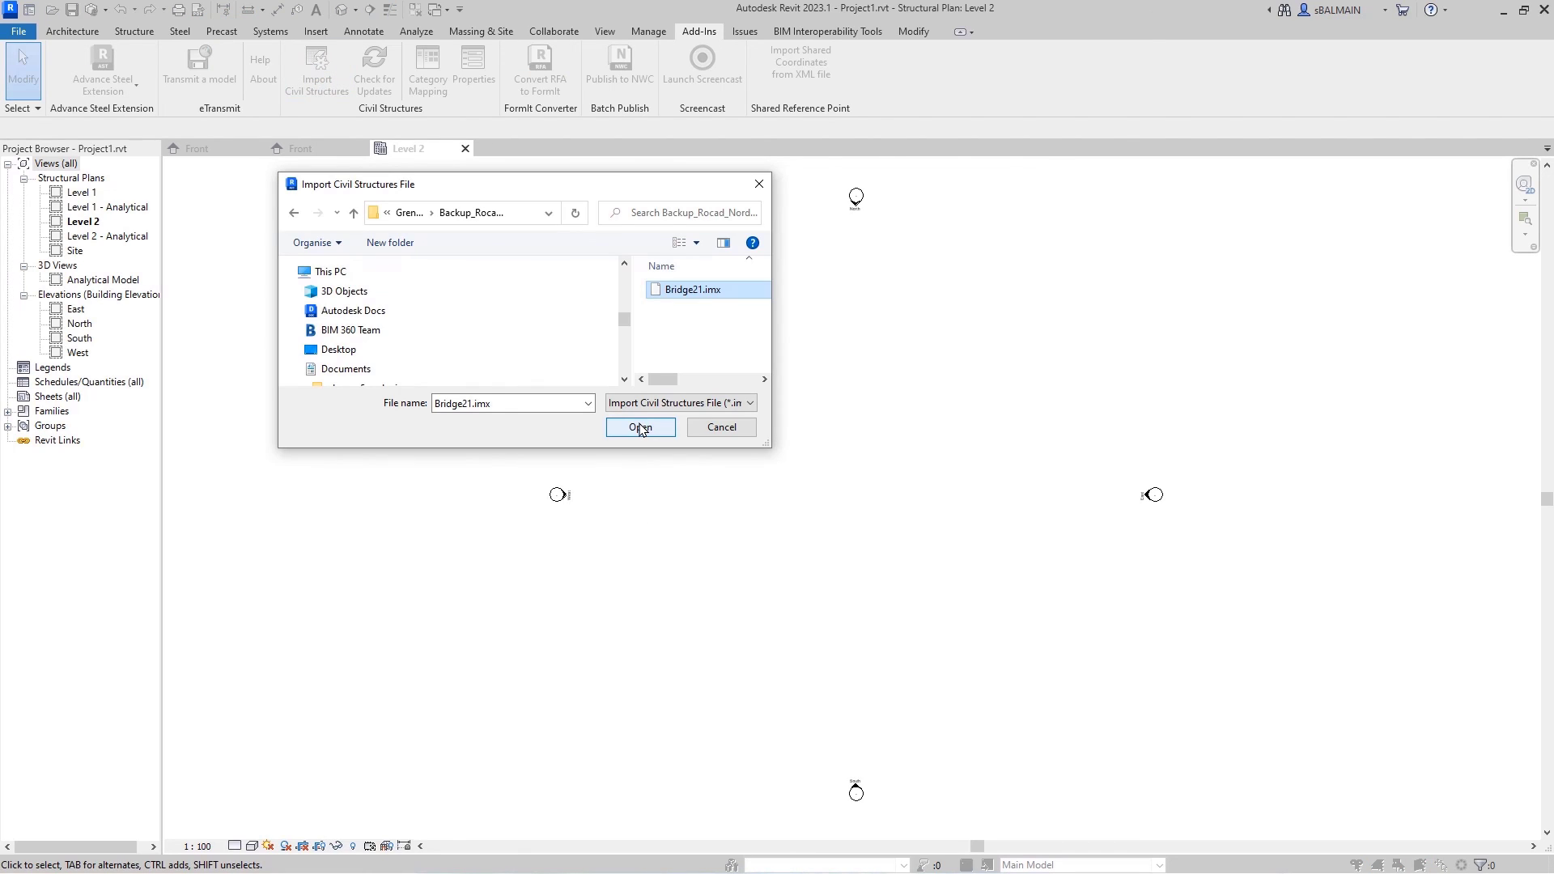
Import Bridge21.imx into Revit and select one of its piers to check its parameters
click(640, 428)
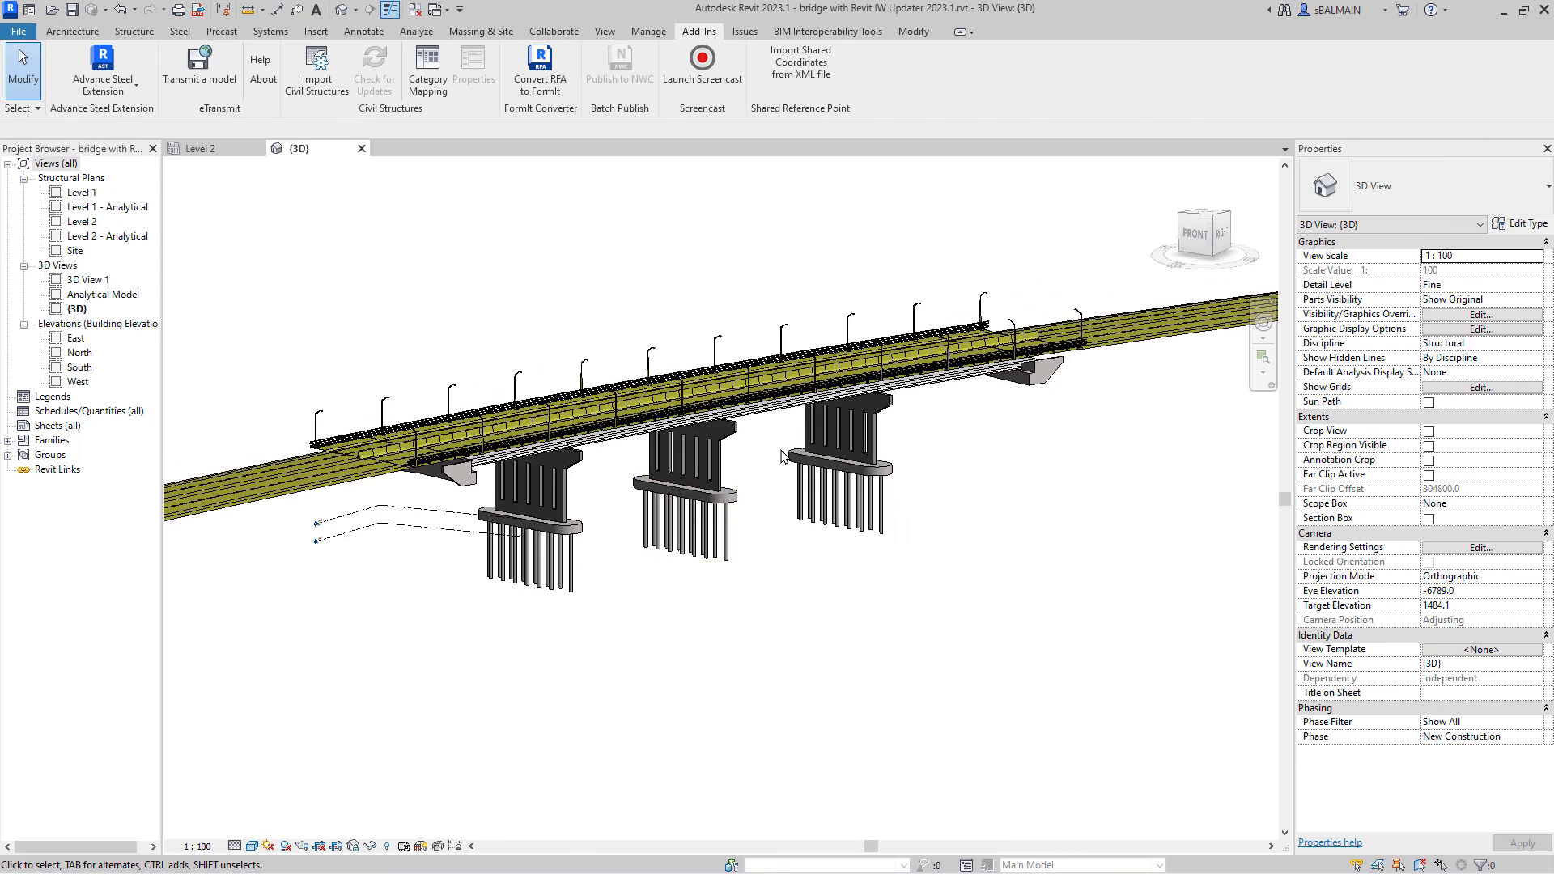
scroll(782, 455, up, 4)
click(961, 443)
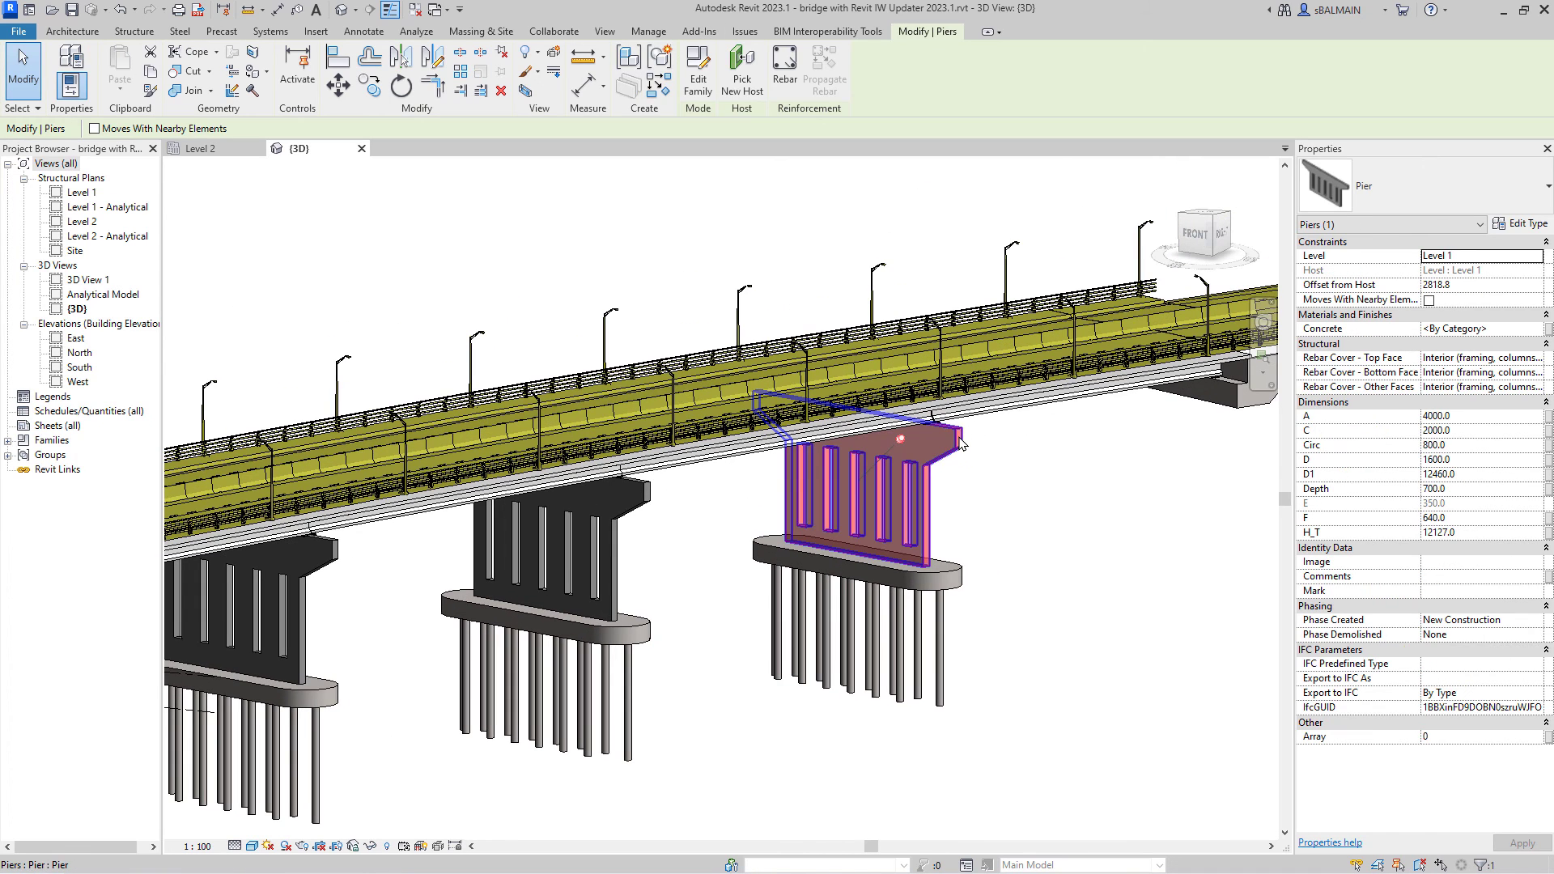